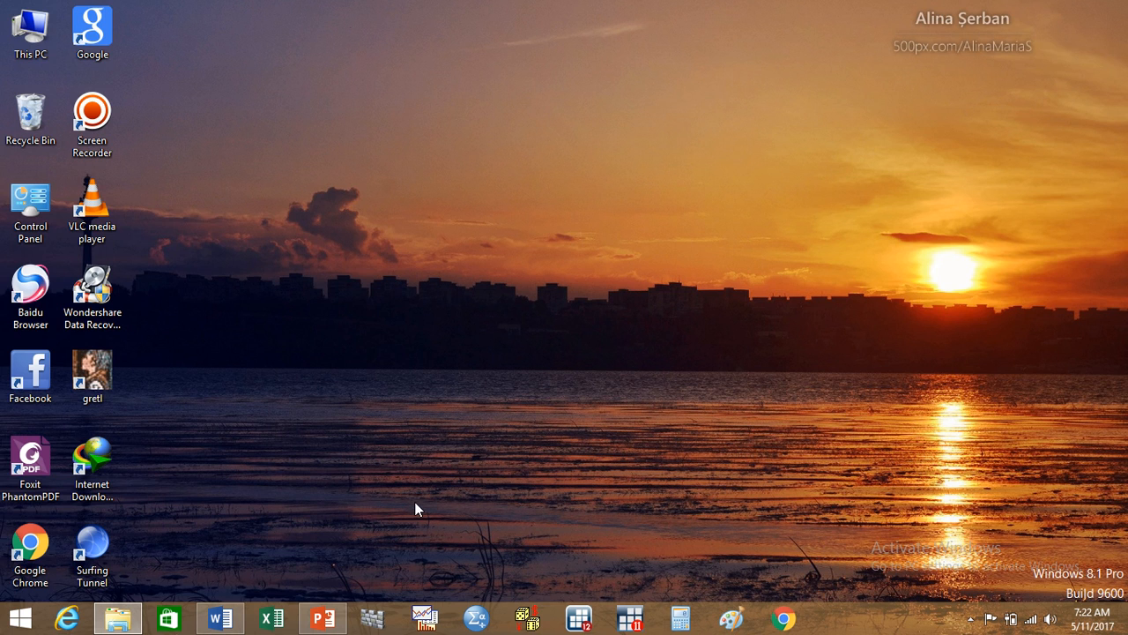
Step: Open the Panel Dataset workbook from the Panel data lecture folder in Excel, dismiss the activation wizard and show Sheet1
click(117, 617)
double_click(320, 222)
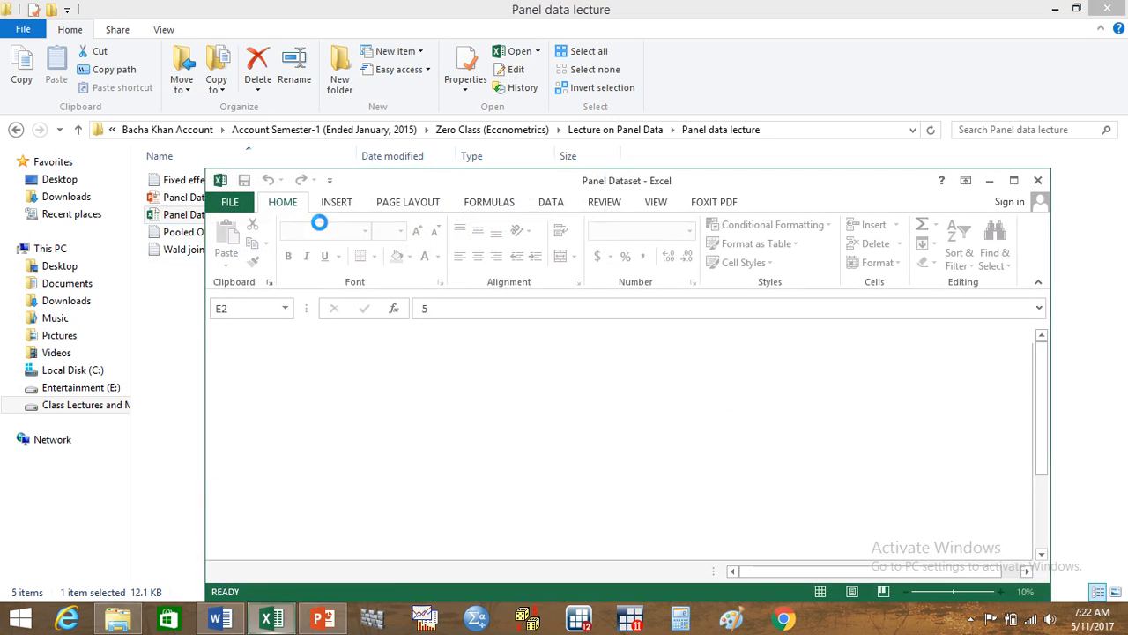
click(1012, 180)
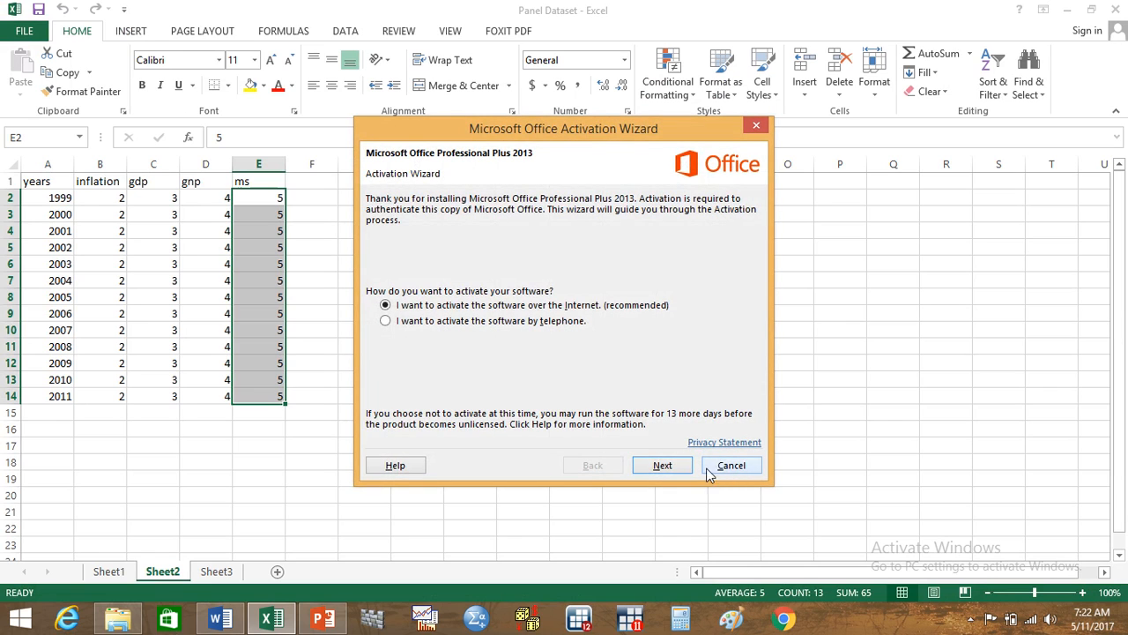
click(730, 466)
click(120, 573)
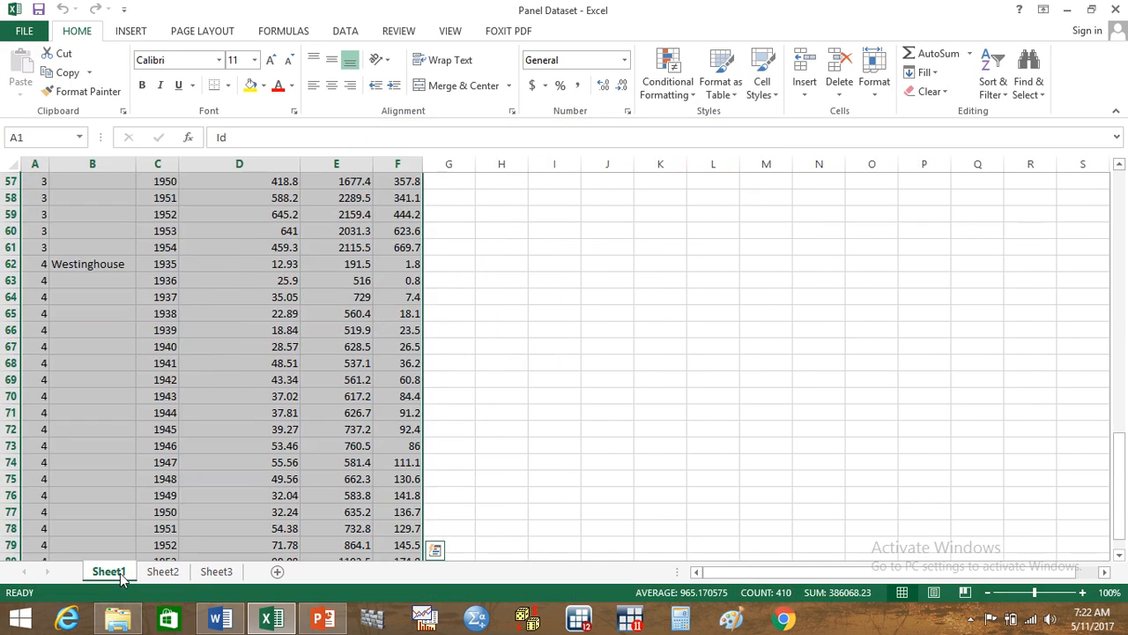
Step: Examine the Companies column of Sheet1 to see where each firm's block of rows begins
drag(1123, 481, 1123, 176)
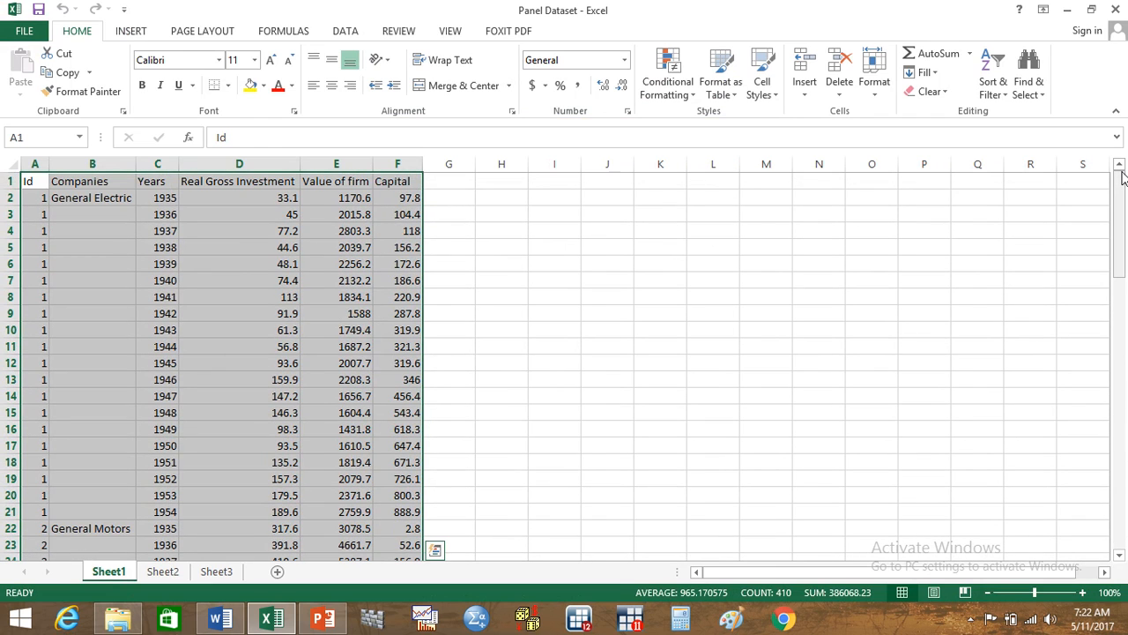
click(99, 198)
drag(1123, 247, 1124, 304)
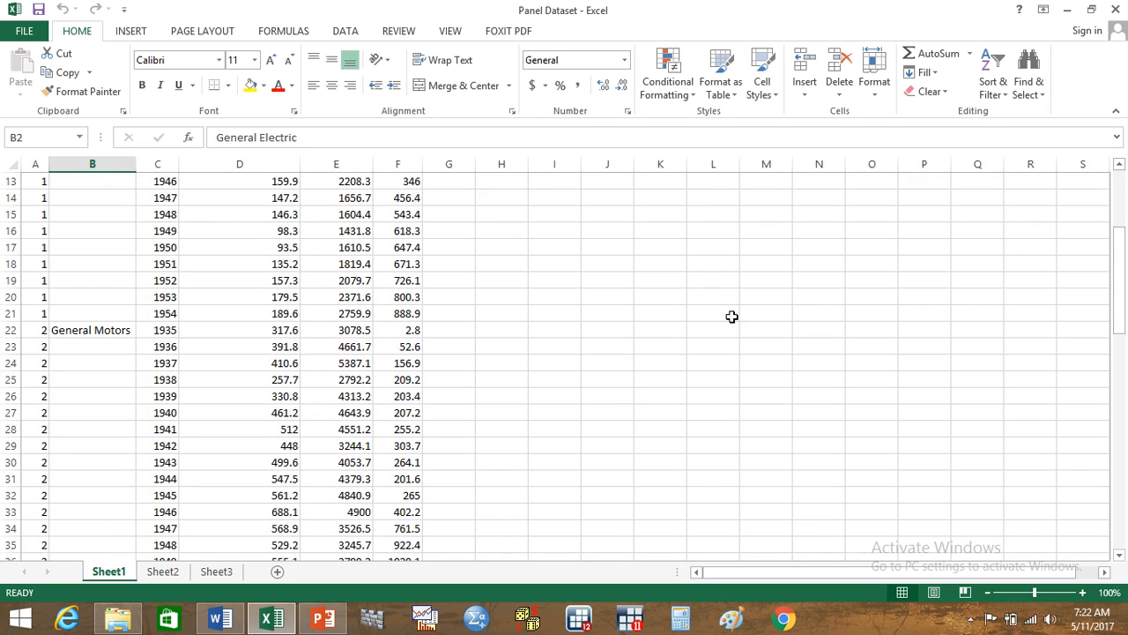
click(118, 331)
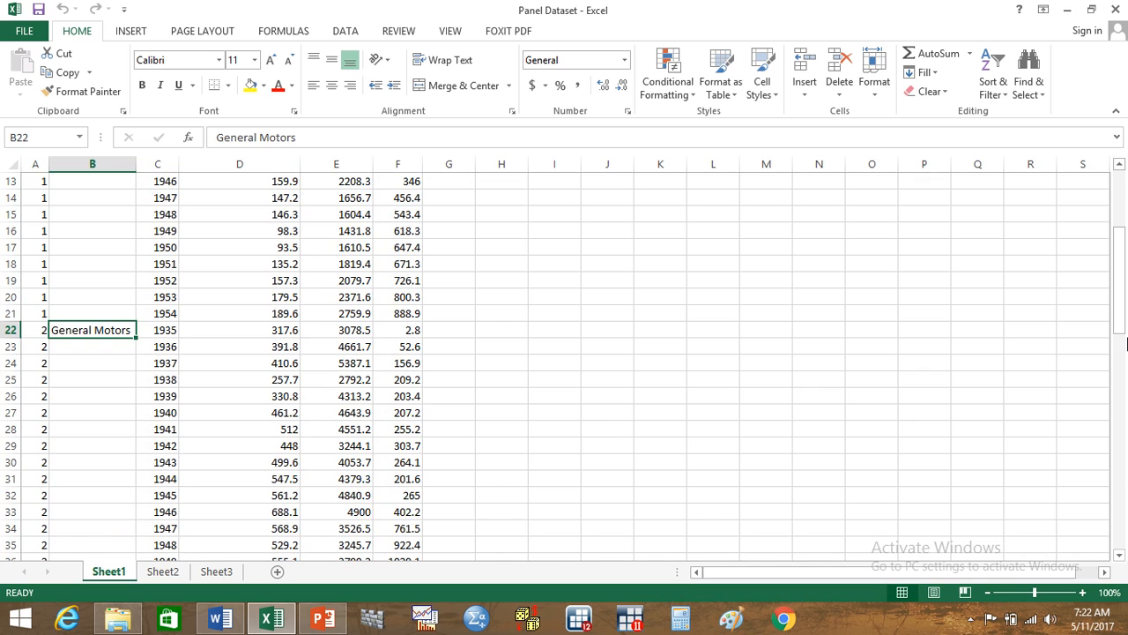
drag(1124, 323, 1120, 471)
click(96, 429)
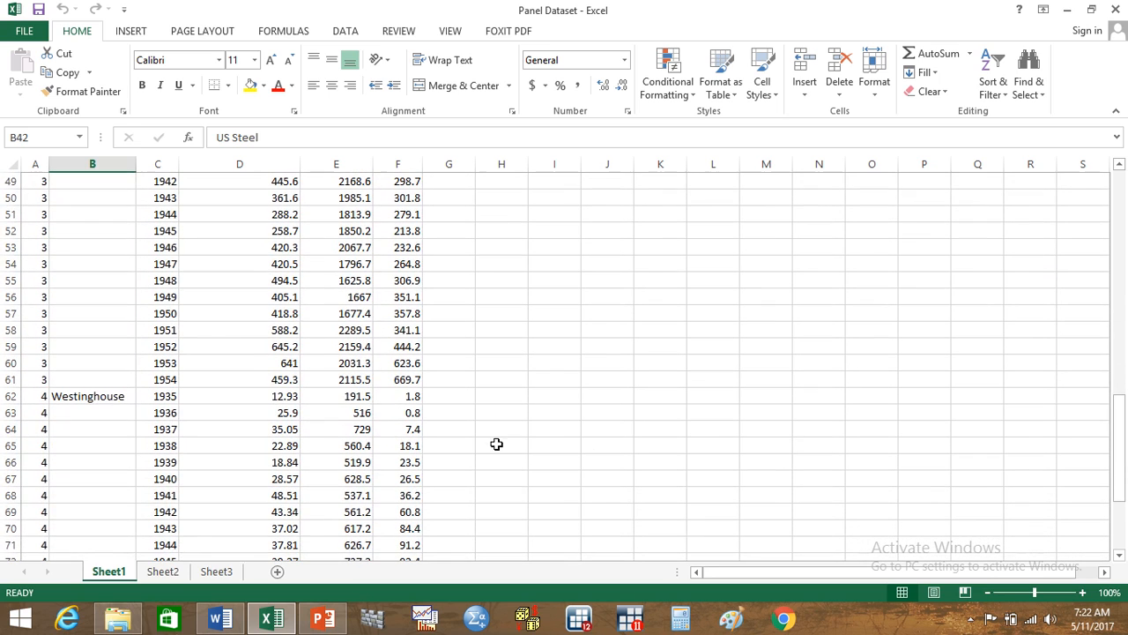
click(100, 397)
drag(1123, 401, 1111, 171)
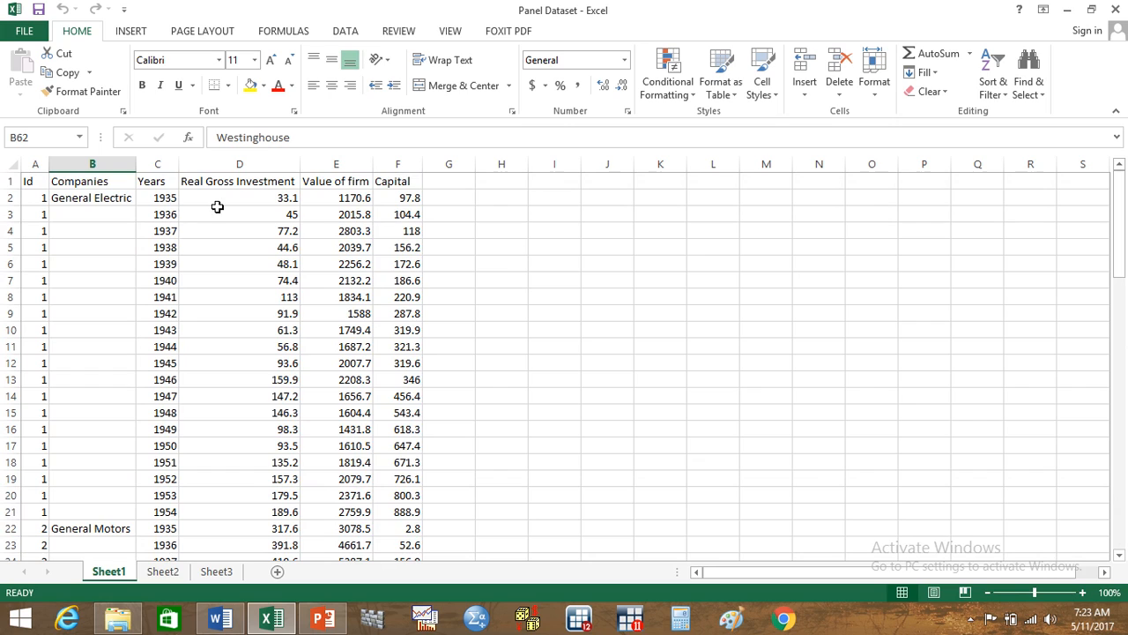
Step: Examine the year range of the first company and the Real Gross Investment, Value of firm and Capital variables
click(159, 182)
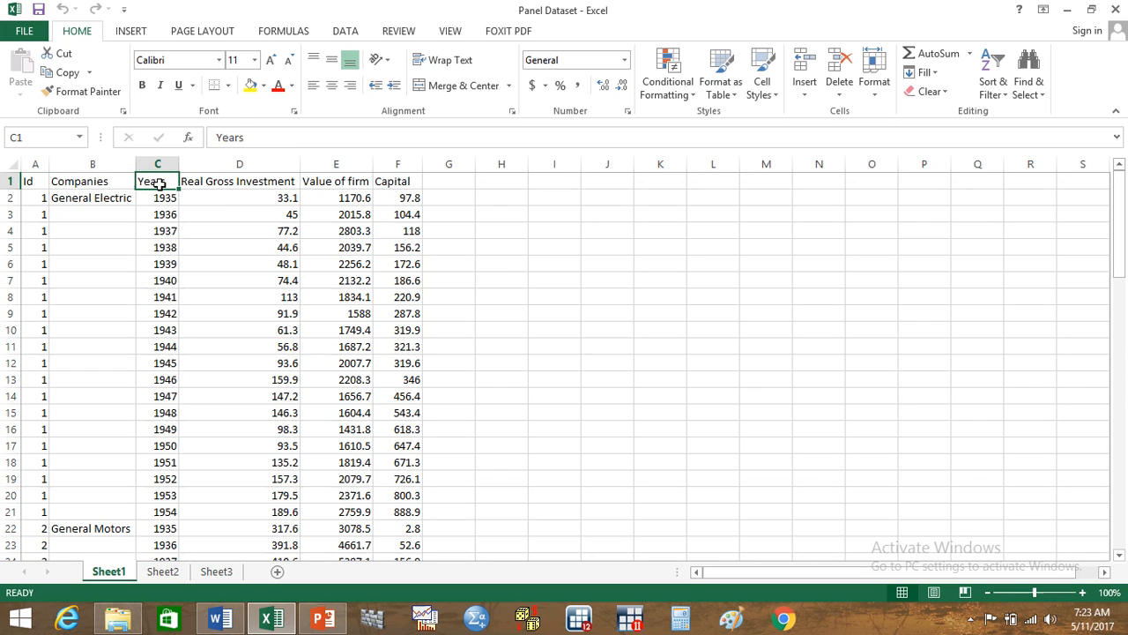
click(166, 198)
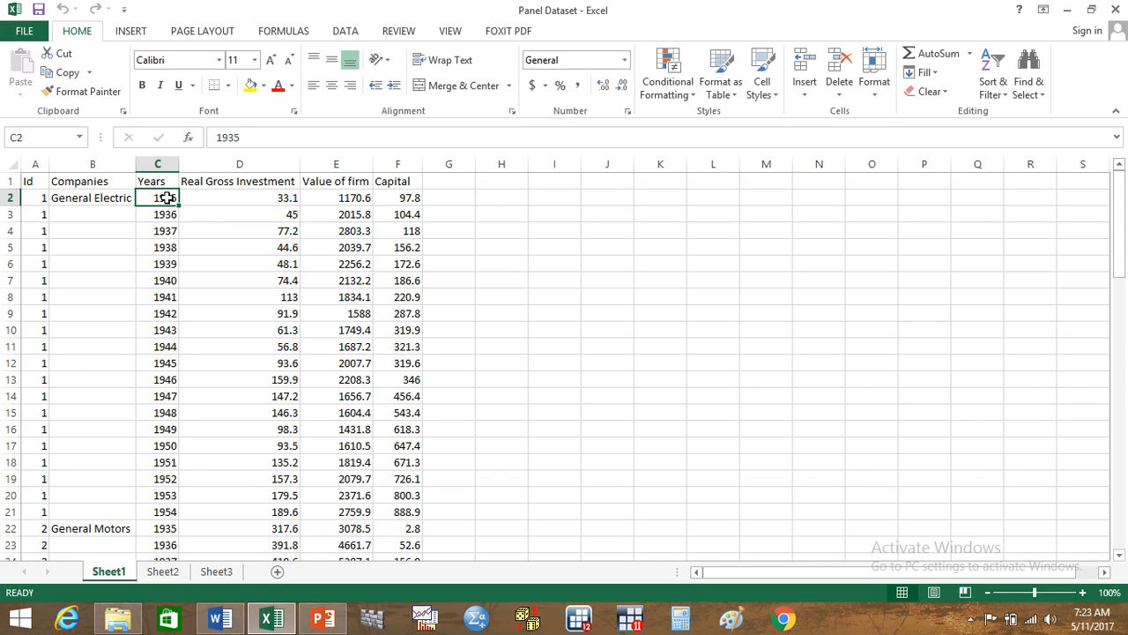
click(167, 513)
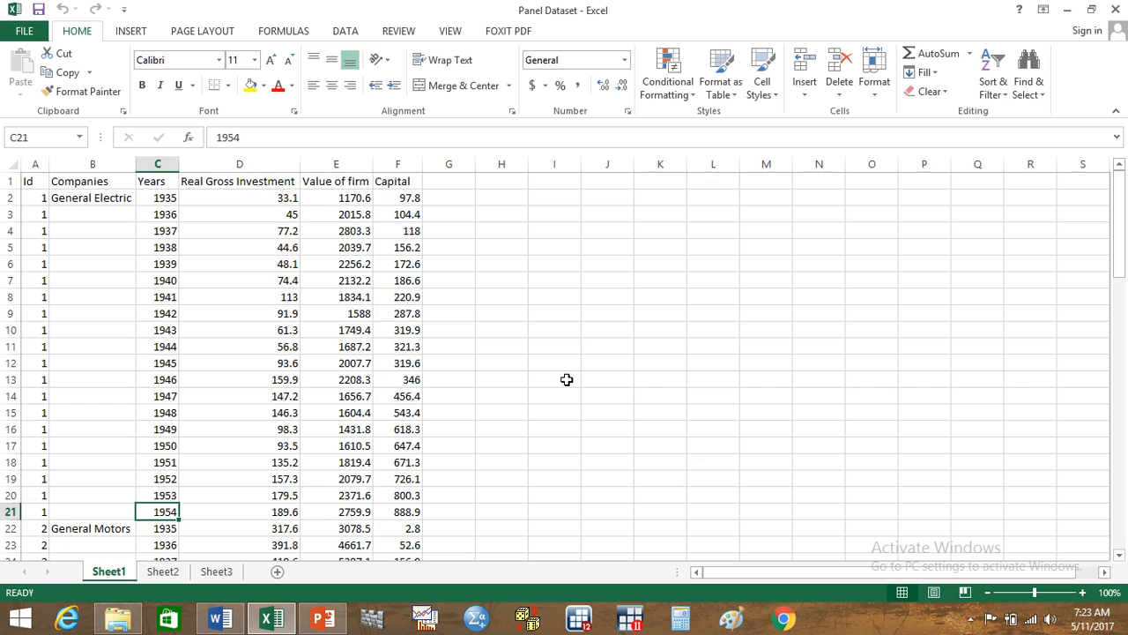
click(268, 181)
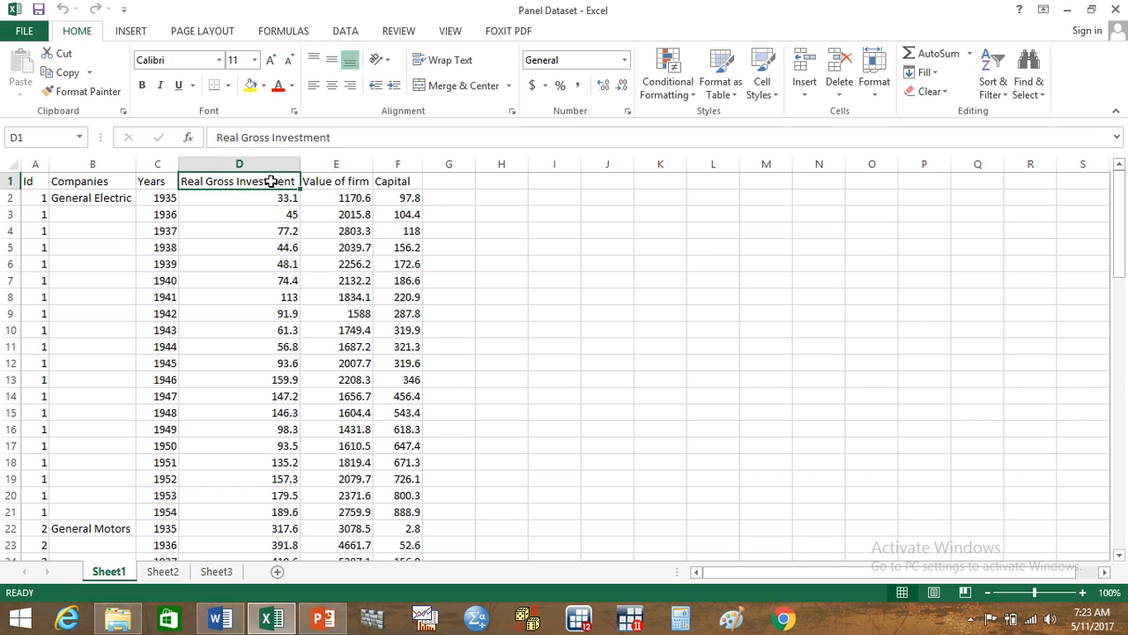
click(344, 180)
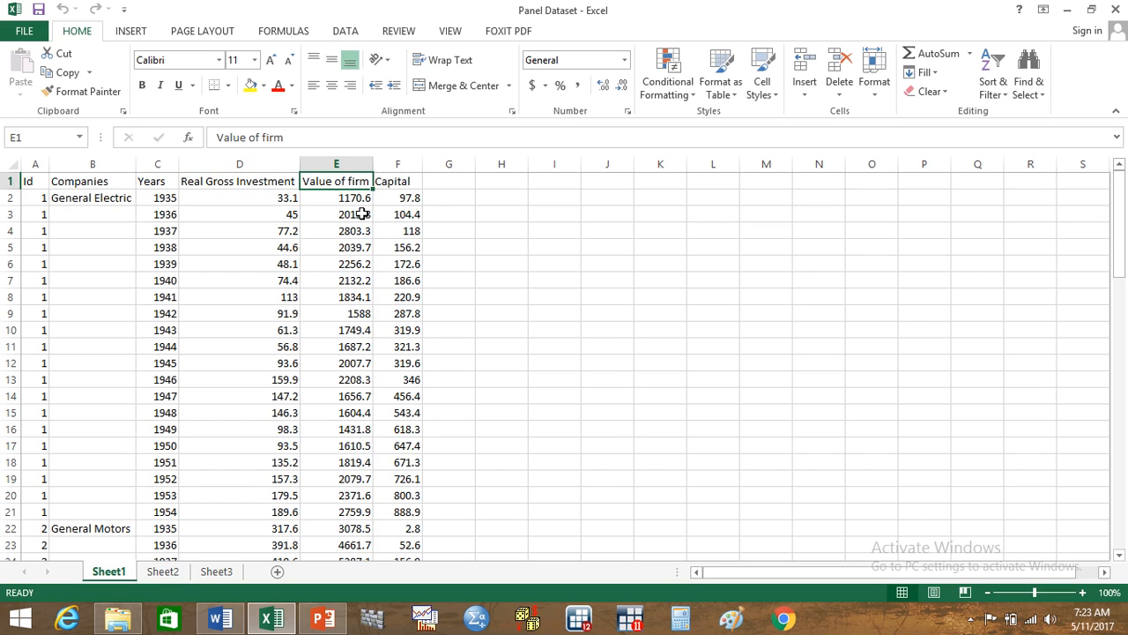
drag(421, 167, 415, 167)
click(402, 181)
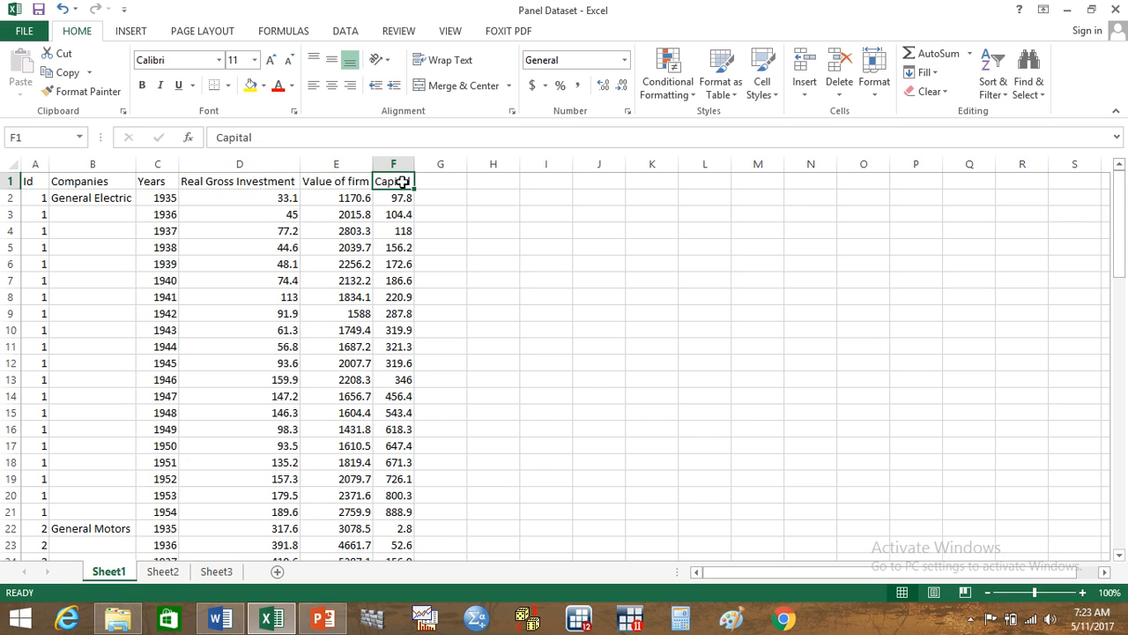
Step: Copy the entire dataset on Sheet1, including the header row, starting from the Id cell
click(37, 182)
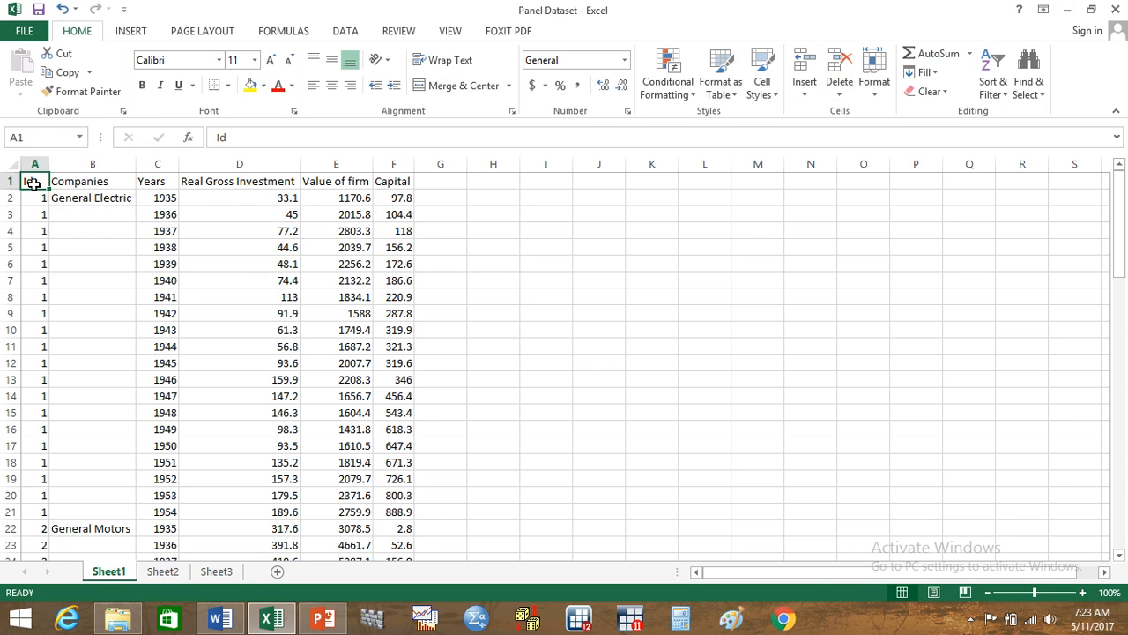
key(ctrl+shift+Right)
key(ctrl+shift+Down)
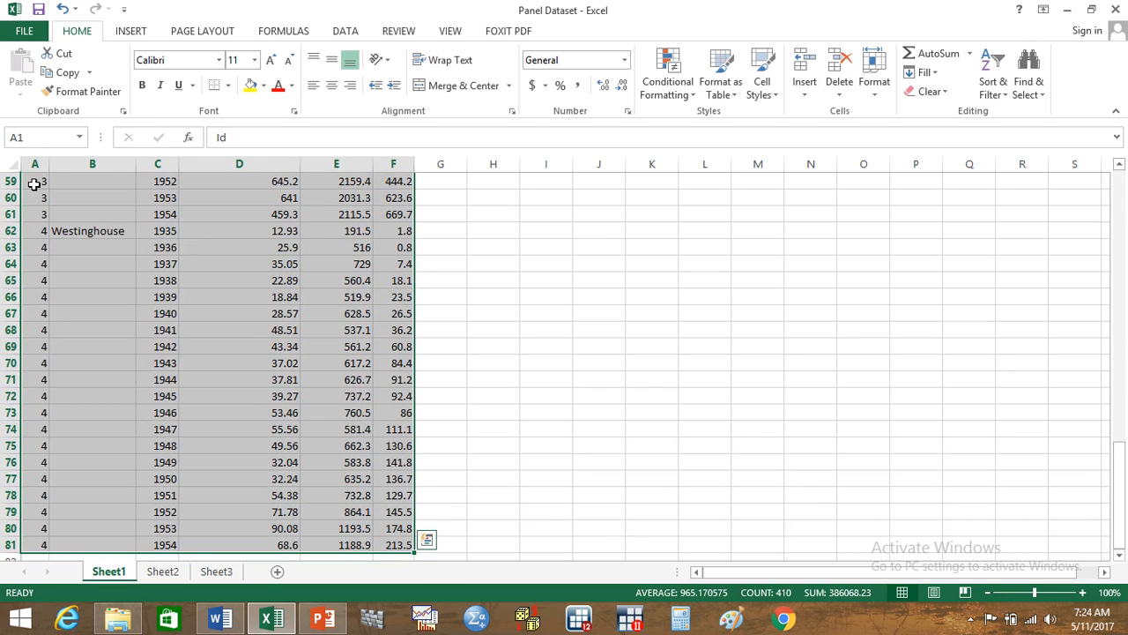
key(ctrl+c)
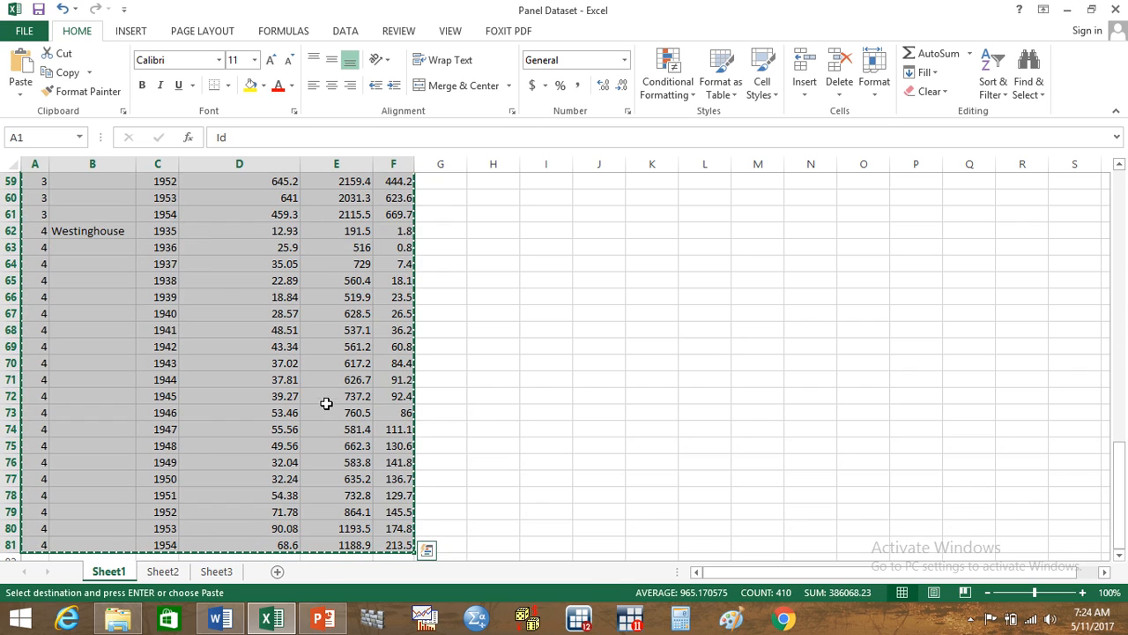
Step: Switch to Stata and paste the copied dataset into the data editor, using the first row as variable names
click(581, 619)
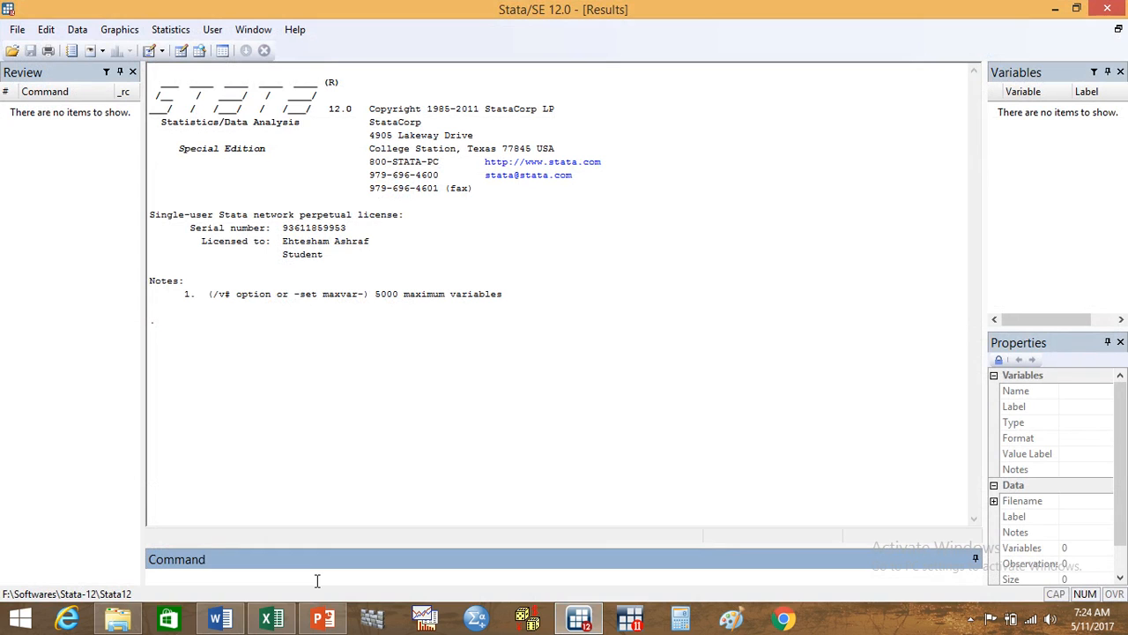
text(edit)
key(Return)
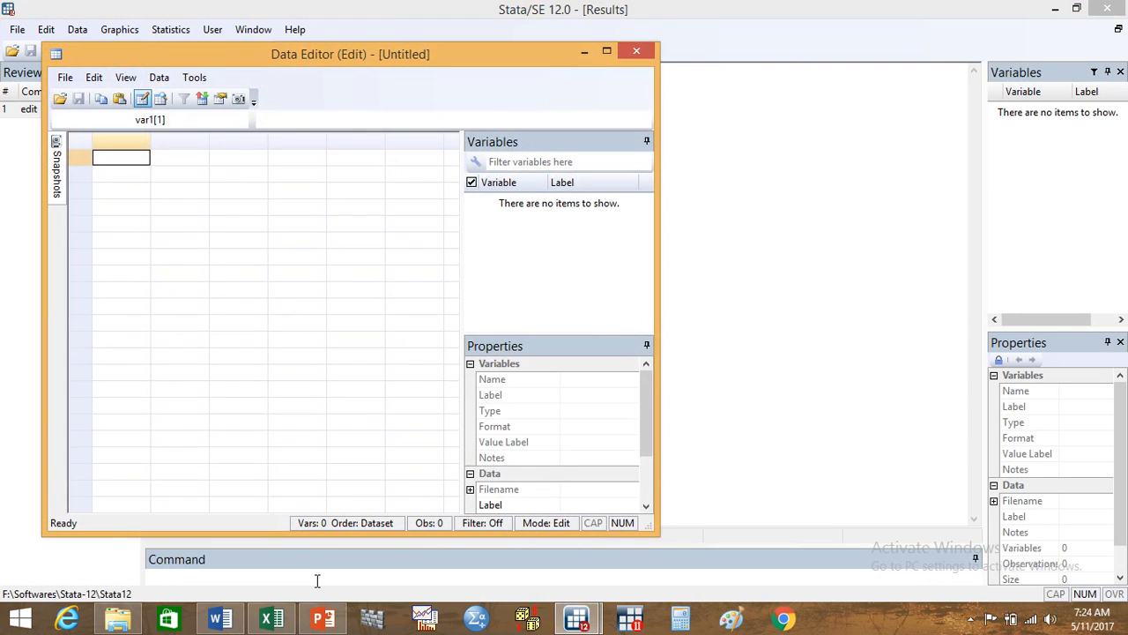
key(ctrl+v)
click(269, 350)
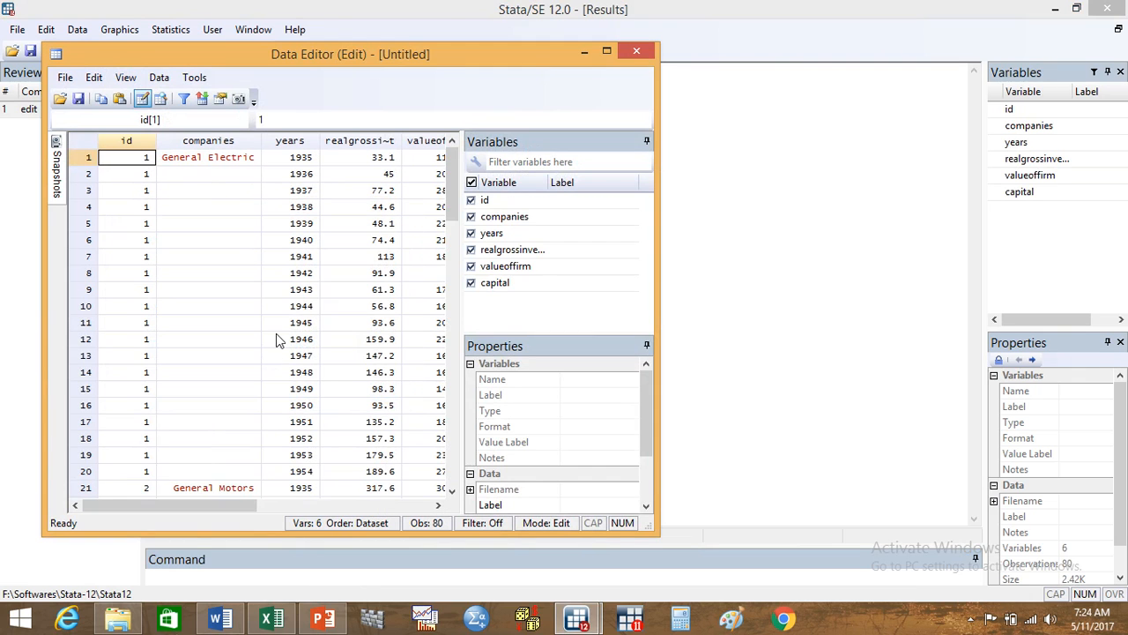
click(640, 53)
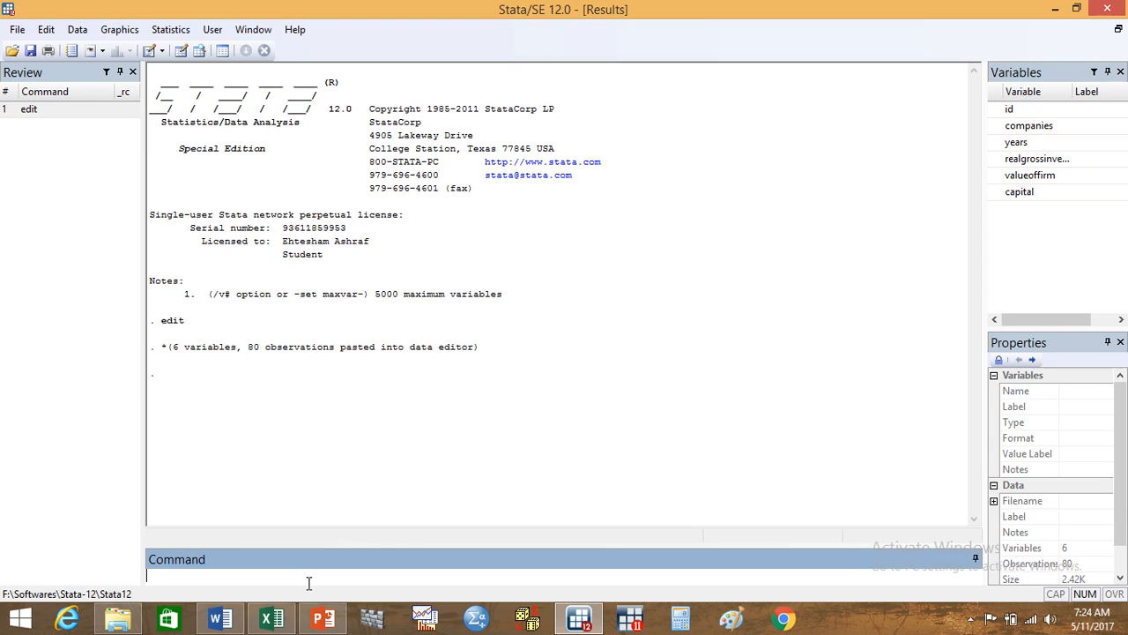
Step: Declare the panel structure by running the command tsset id years
text(tsset)
click(1010, 108)
double_click(1011, 109)
double_click(1016, 142)
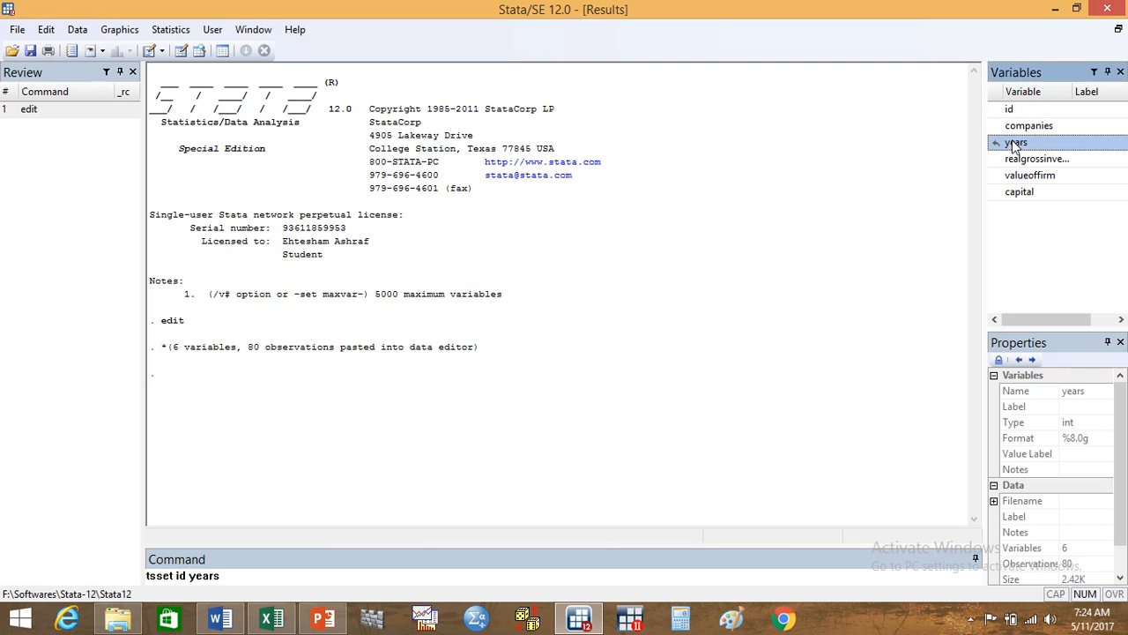
key(Return)
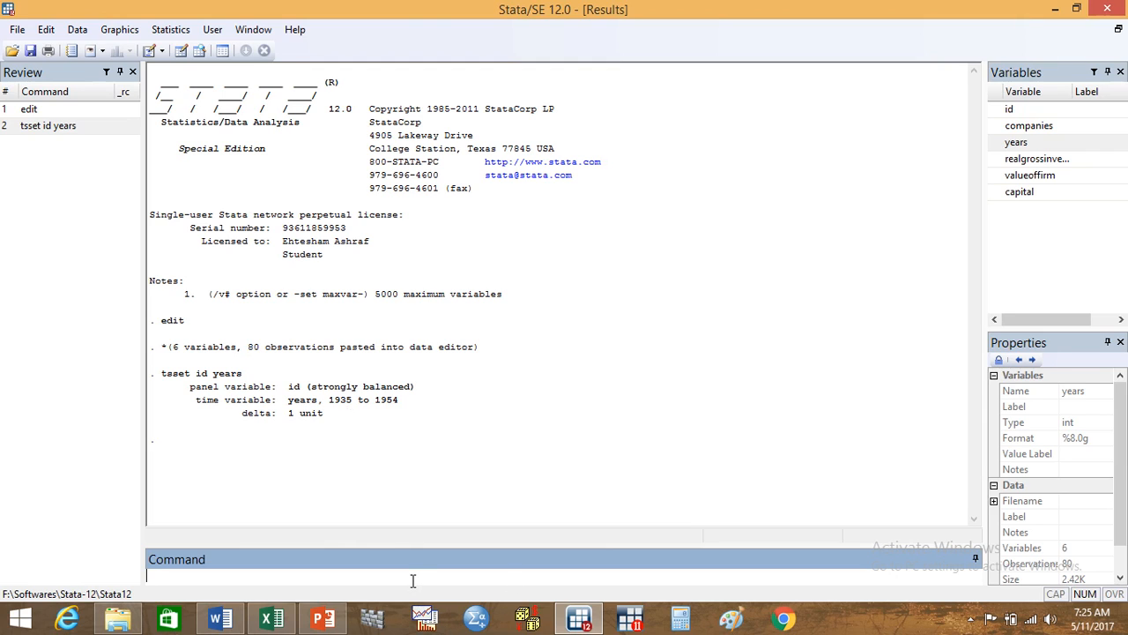
Step: Declare the data as panel data with the alternative command xtset id years
text(xt)
text(test)
key(BackSpace)
key(BackSpace)
key(BackSpace)
key(BackSpace)
text(set)
click(1027, 110)
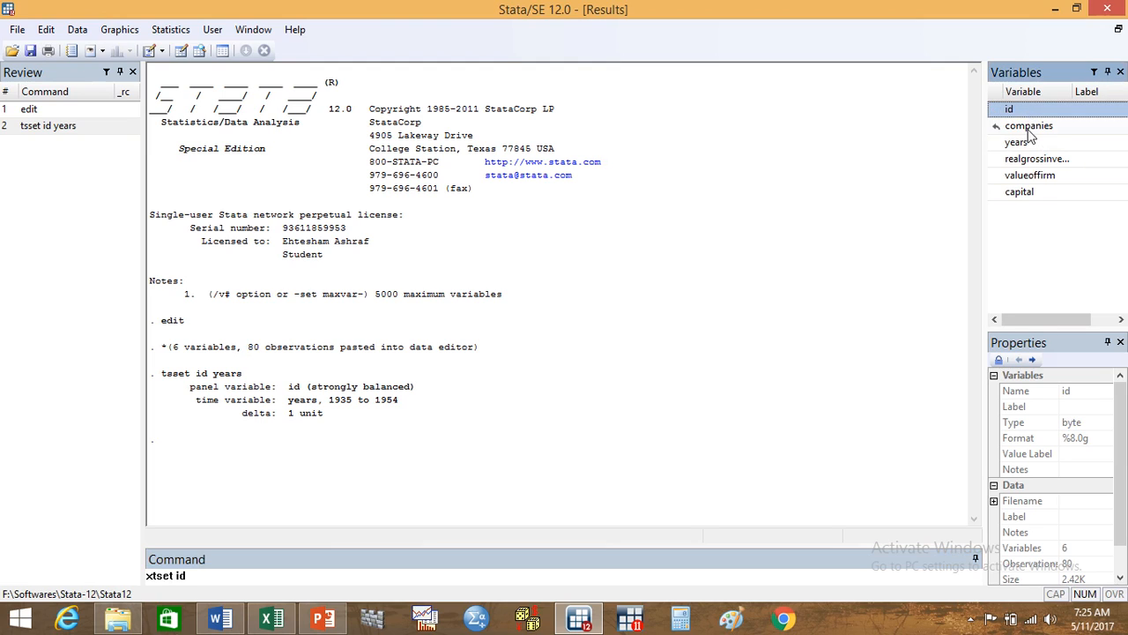
click(1028, 144)
key(Return)
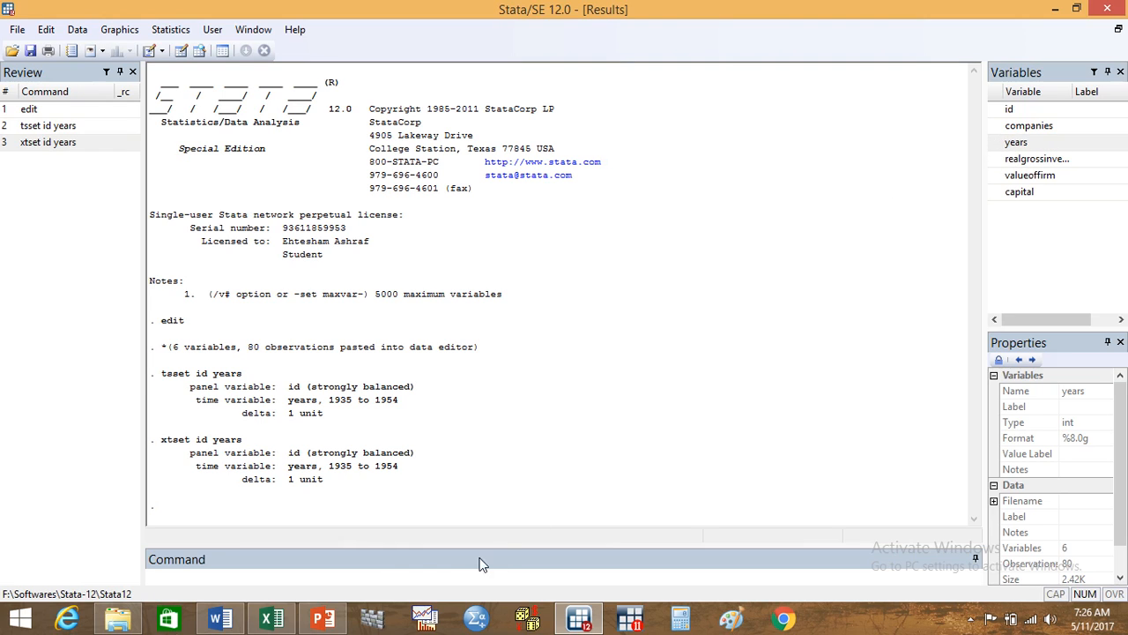
Step: Begin logging the output to a formatted log file named results on the Desktop
click(370, 576)
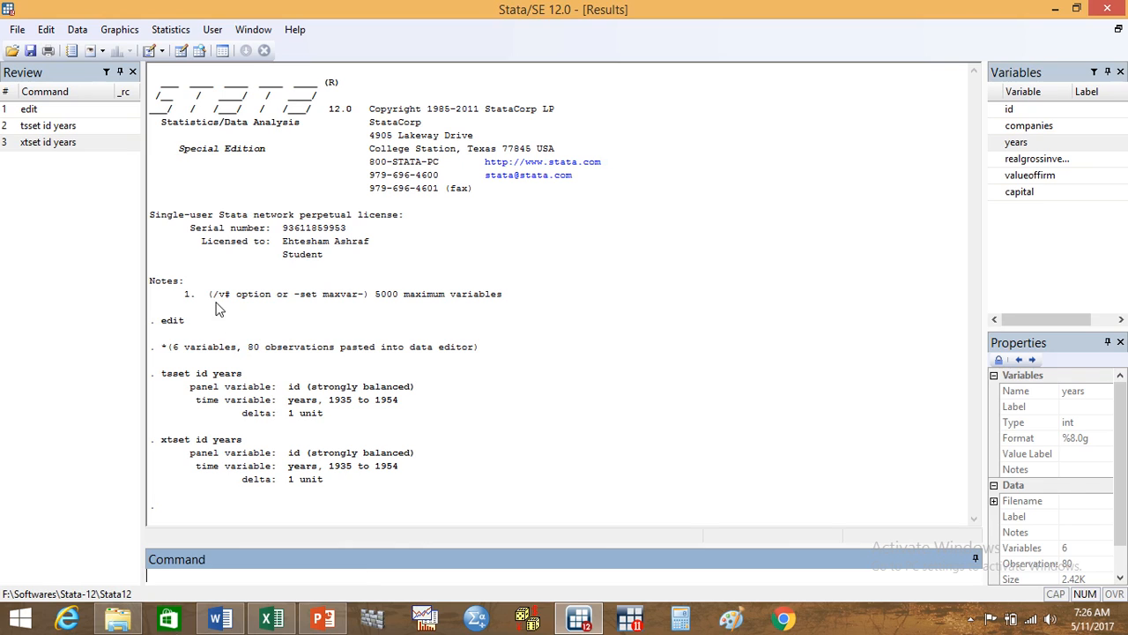
click(17, 29)
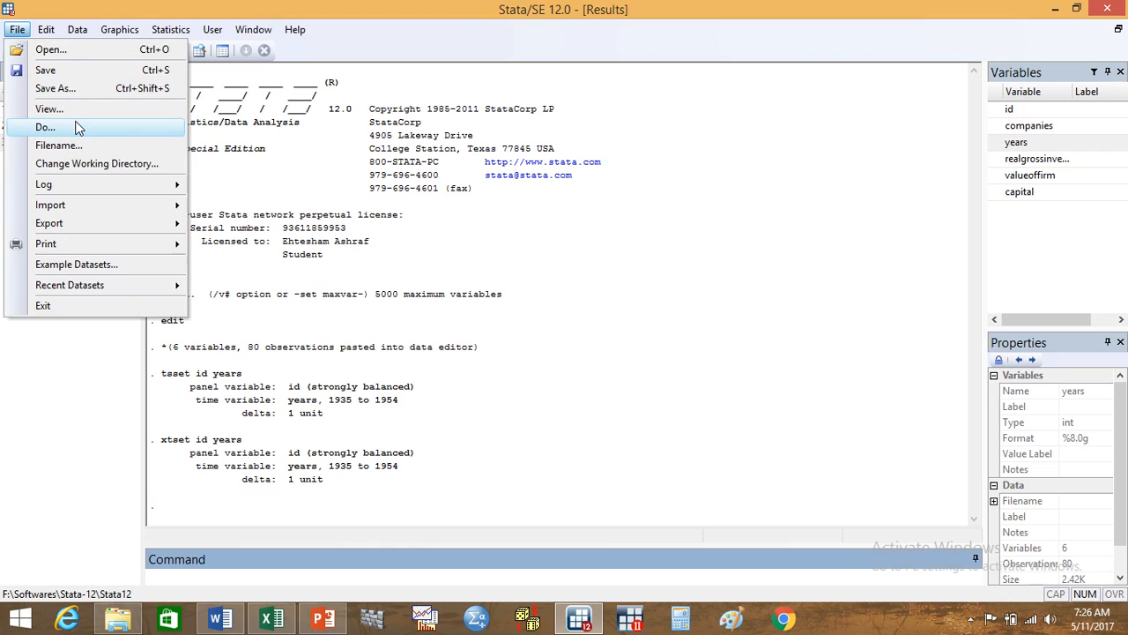
mouse_move(111, 184)
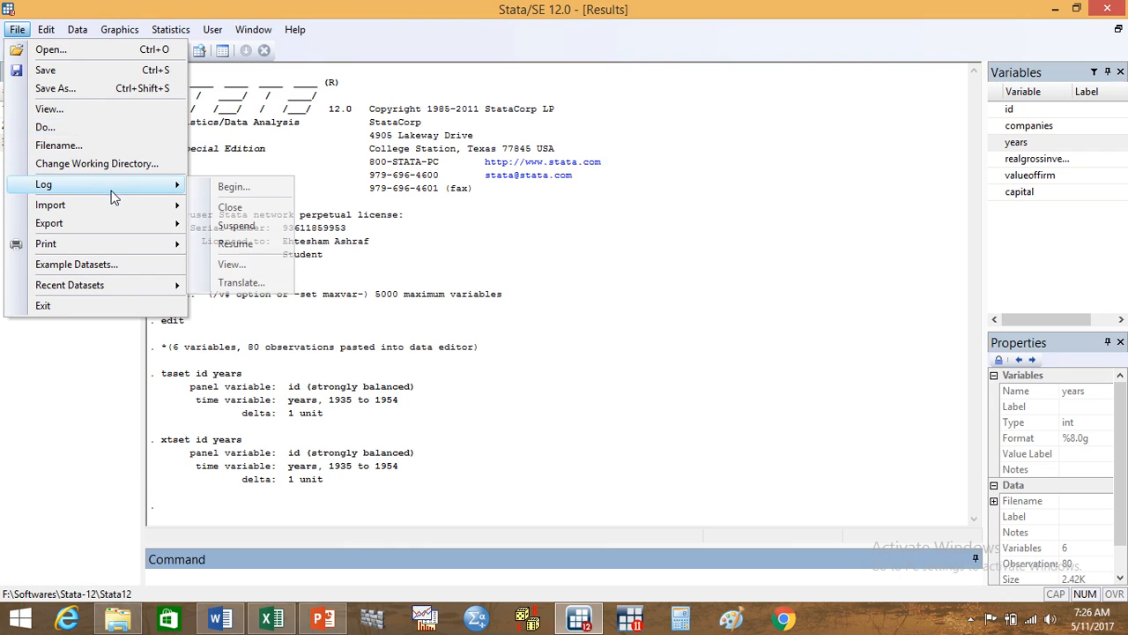
click(232, 187)
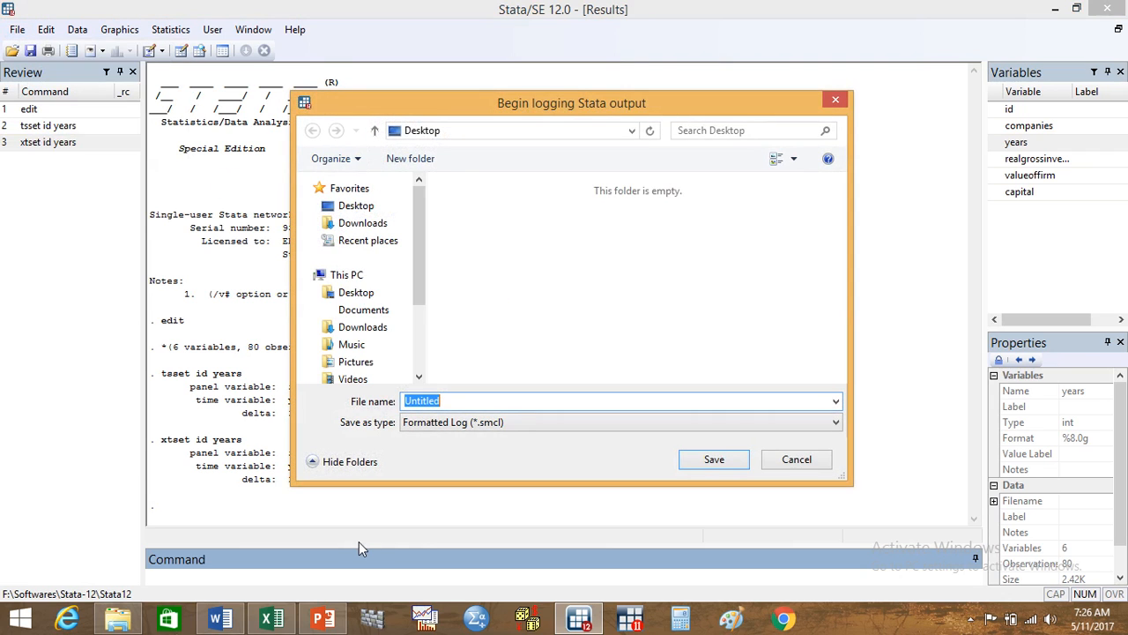
text(ijaz)
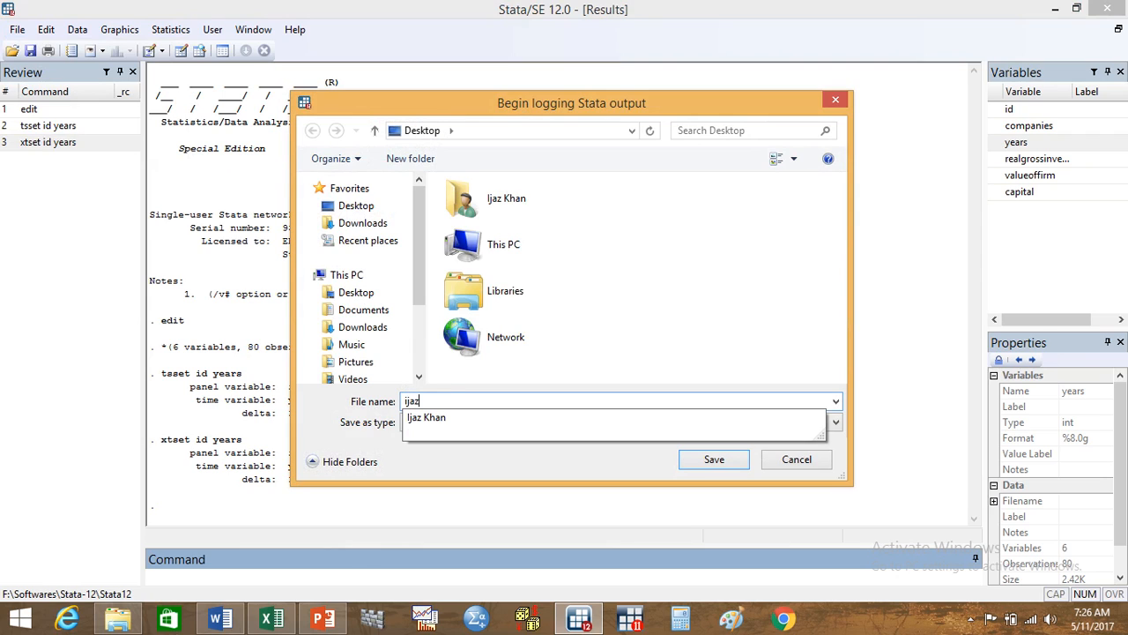
key(BackSpace)
key(BackSpace)
key(BackSpace)
key(BackSpace)
text(results)
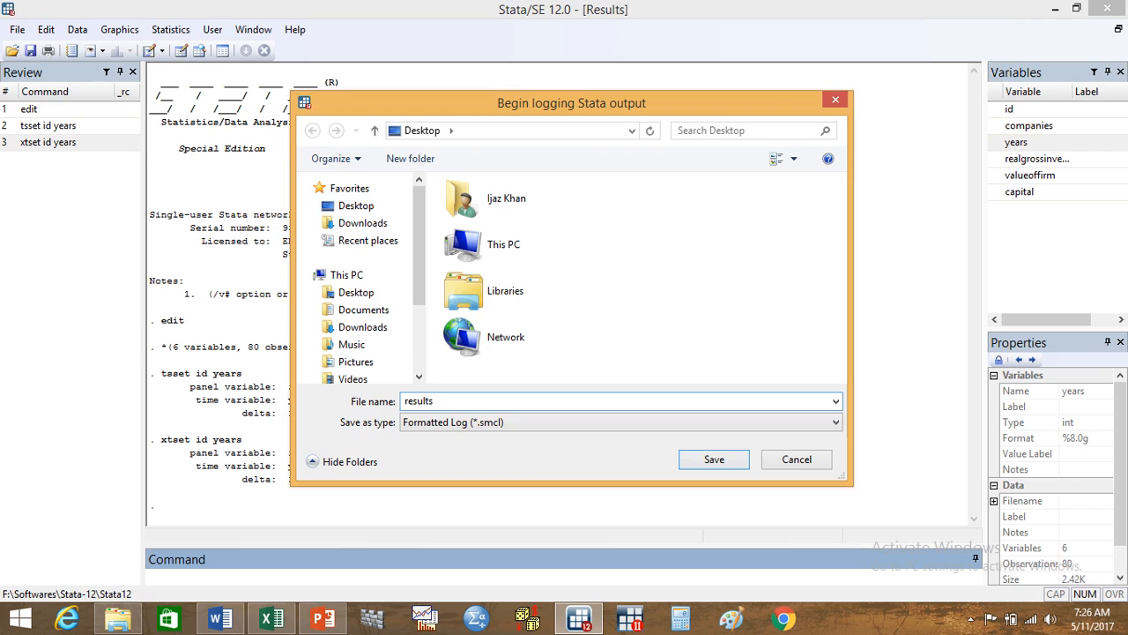
click(370, 206)
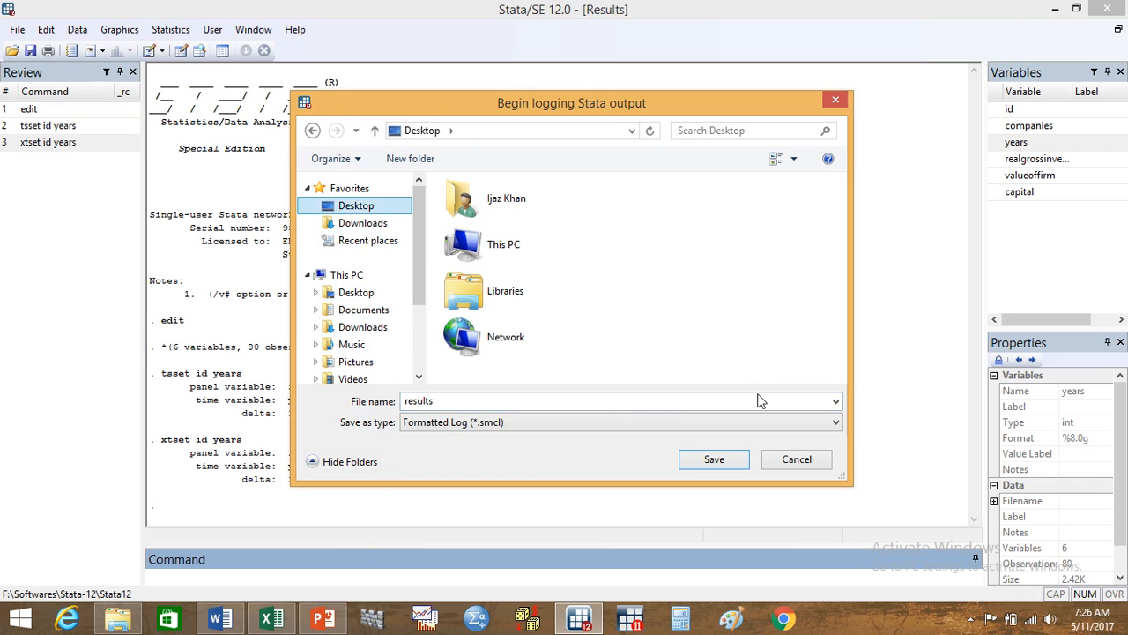
click(723, 463)
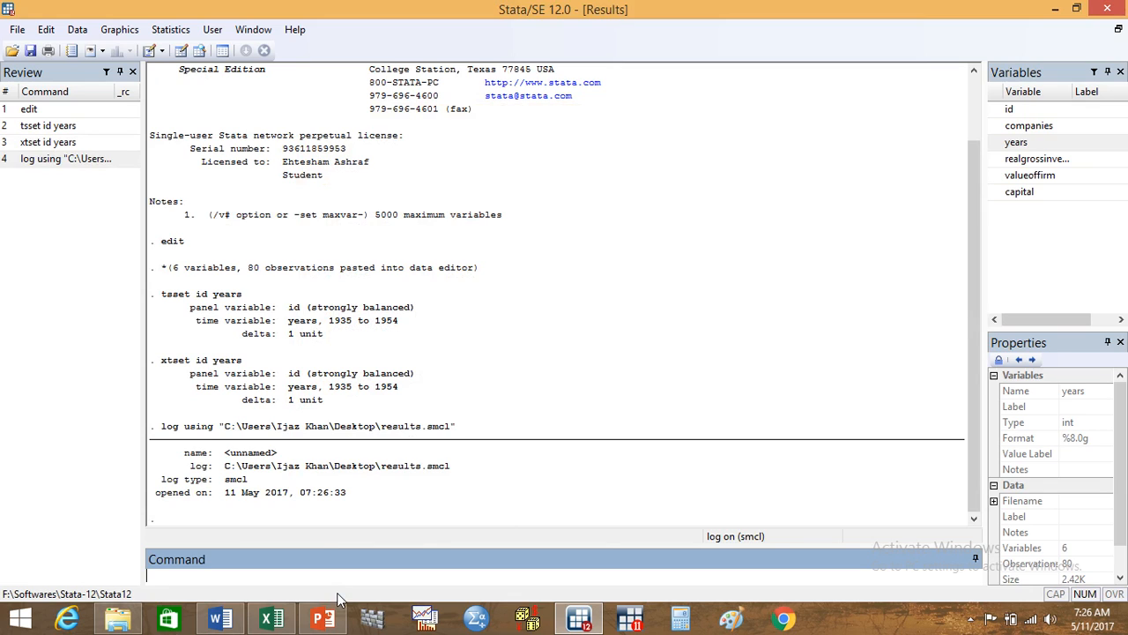
Step: Run the regression command reg realgrossinvestment valueoffirm capital
text(reg)
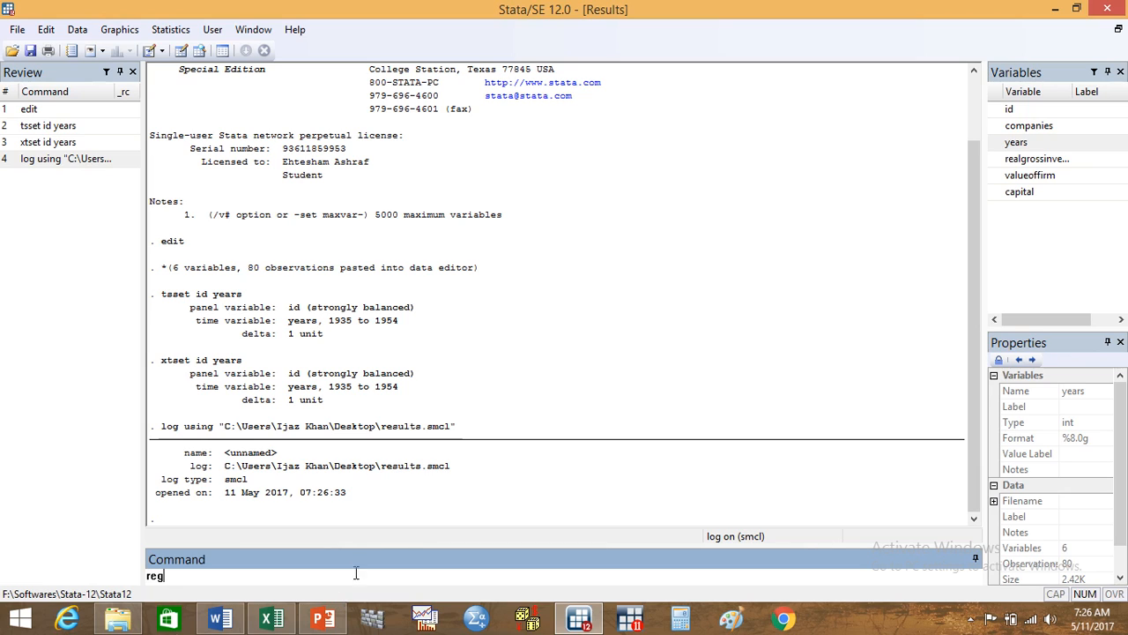
click(1030, 160)
double_click(1030, 160)
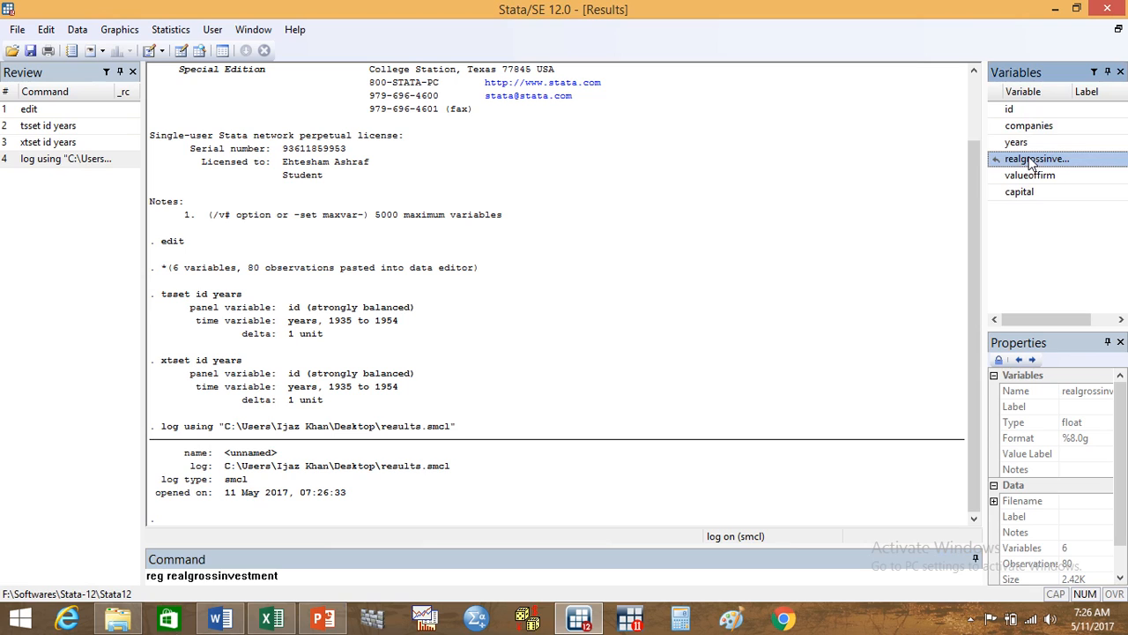
double_click(1030, 177)
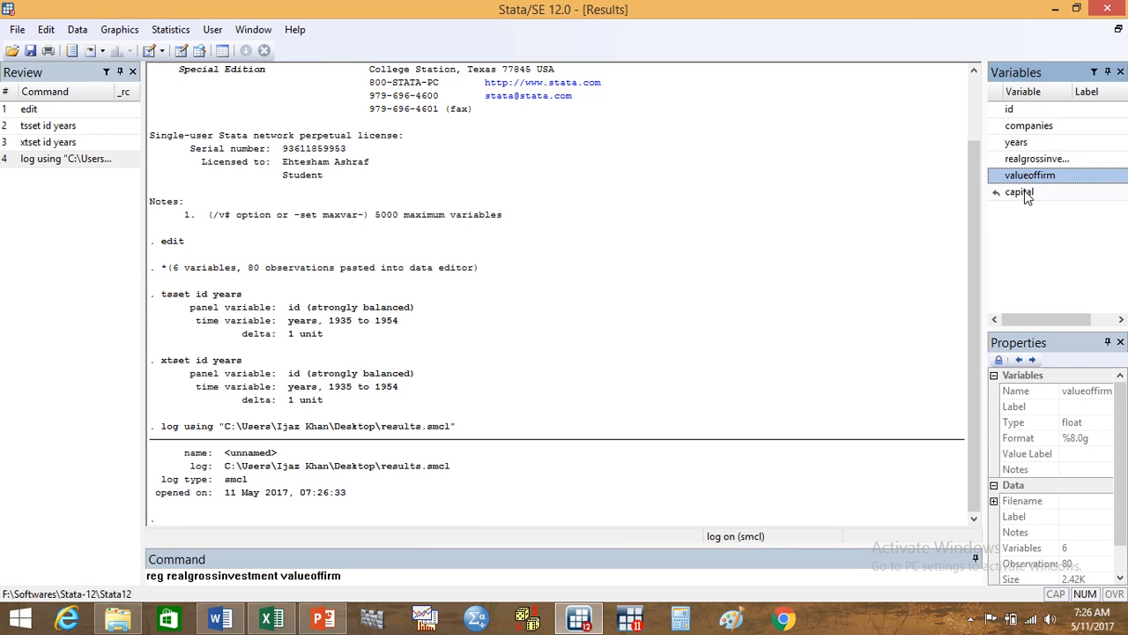
double_click(1023, 193)
key(Return)
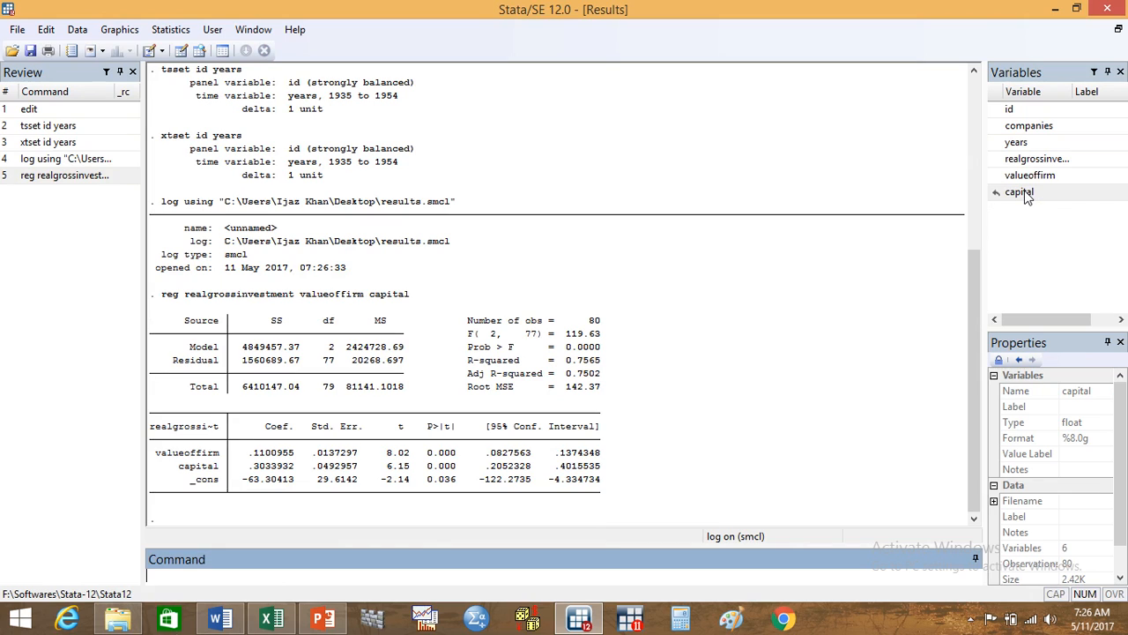
Step: Check the regression for multicollinearity with the command vif and for heteroskedasticity with the command hettest
text(vif)
key(Return)
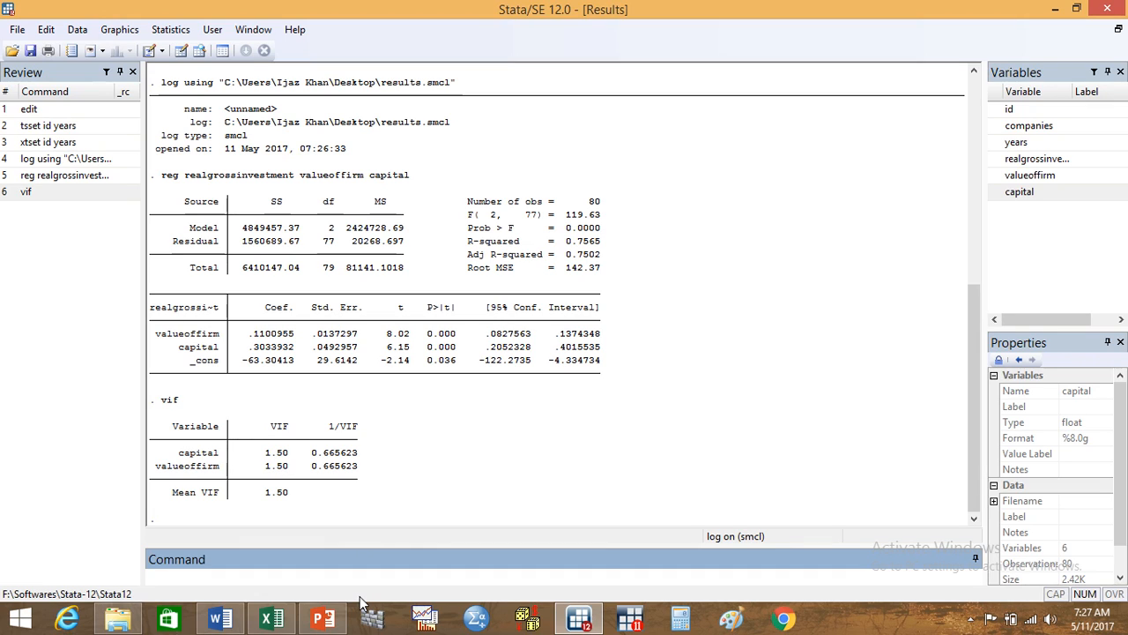
text(hettest)
key(Return)
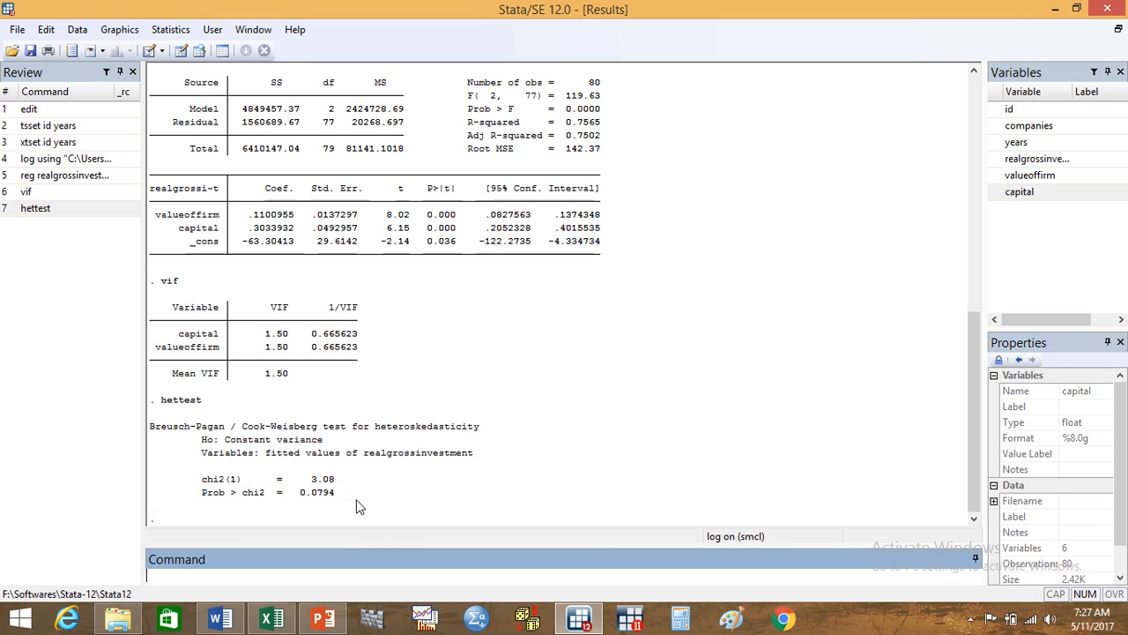
Step: Run White's heteroskedasticity test on the regression with the command imtest, white
text(imtest, white)
key(Return)
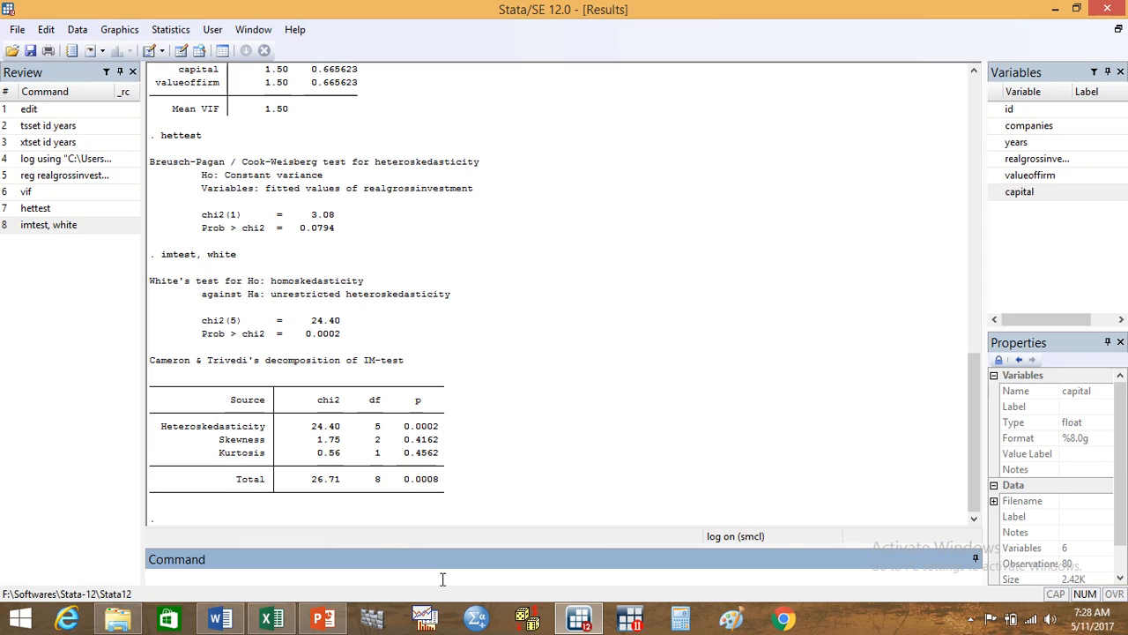
Step: Test all three model variables for normality by running sktest realgrossinvestment valueoffirm capital
text(sktest)
click(1051, 163)
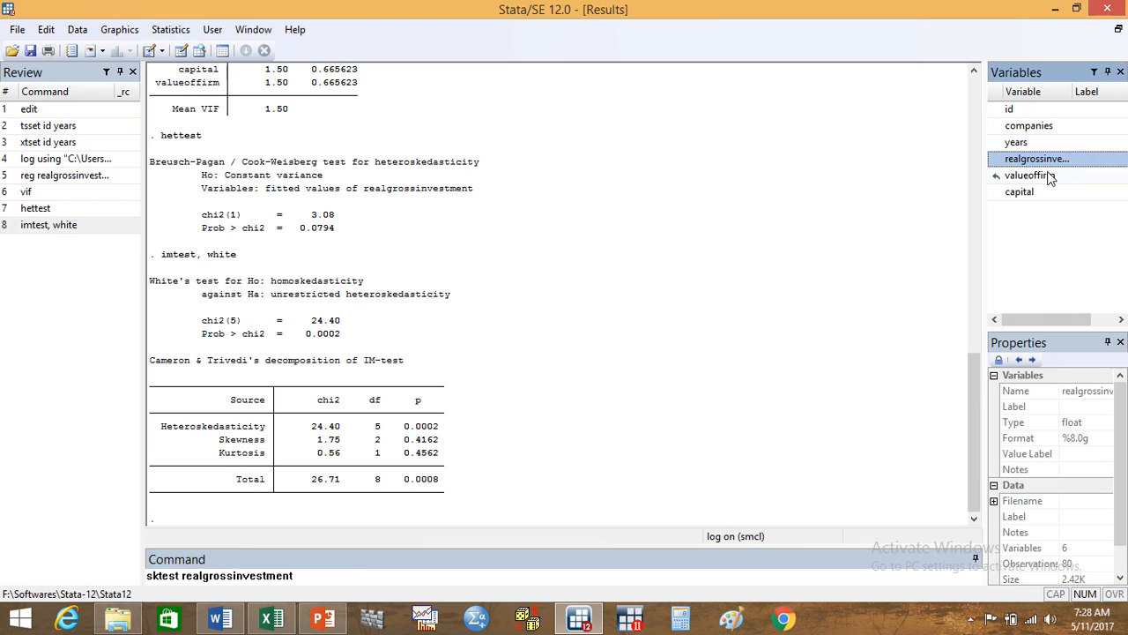
click(1039, 175)
click(1034, 195)
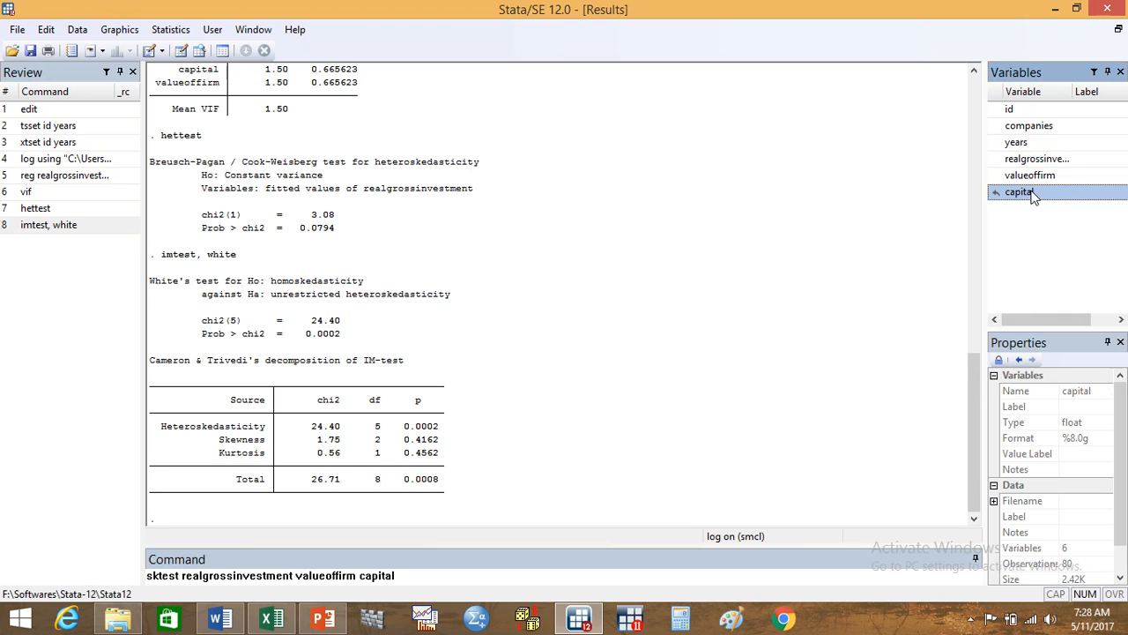
key(Return)
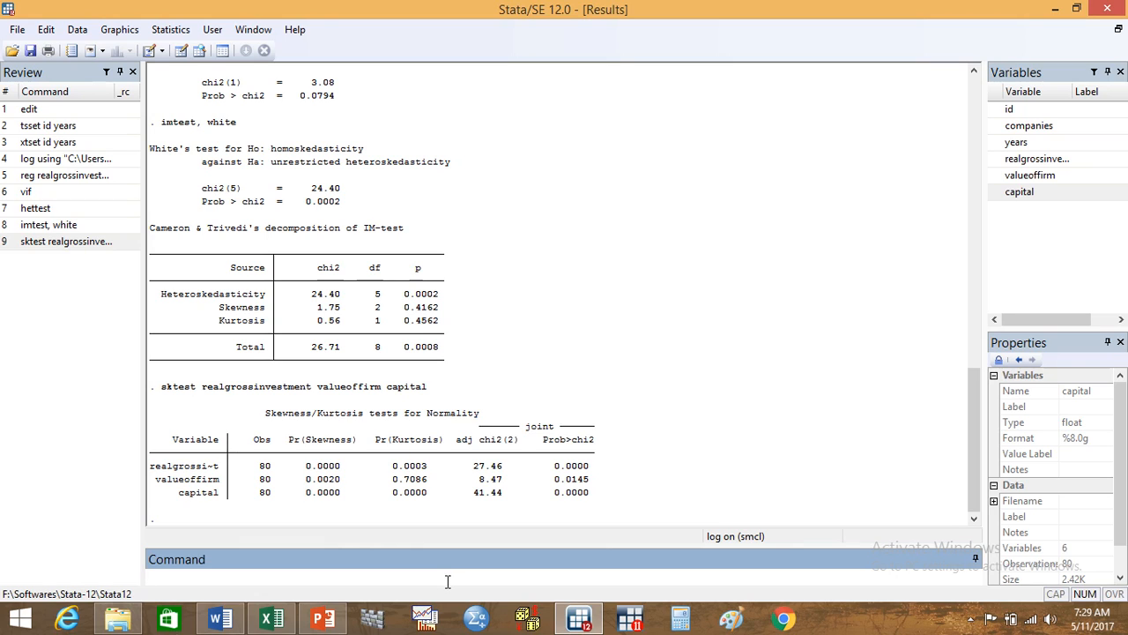
Step: Plot the residuals against firm value with the command rvpplot valueoffirm, and minimize the graph window after viewing it
text(rvpplot)
click(1047, 175)
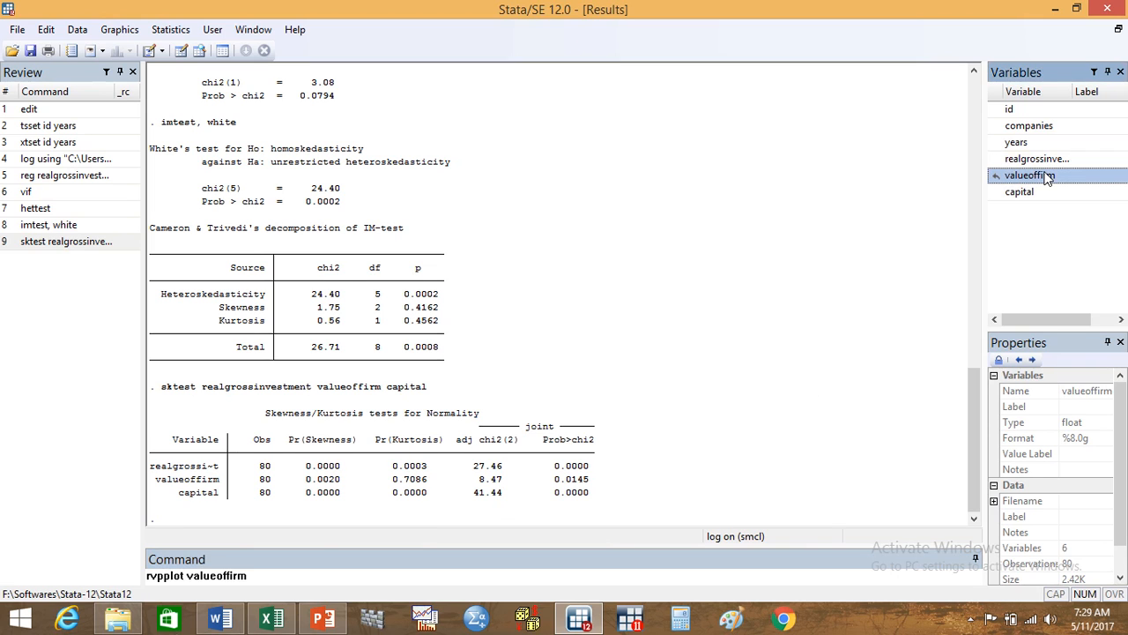
key(Return)
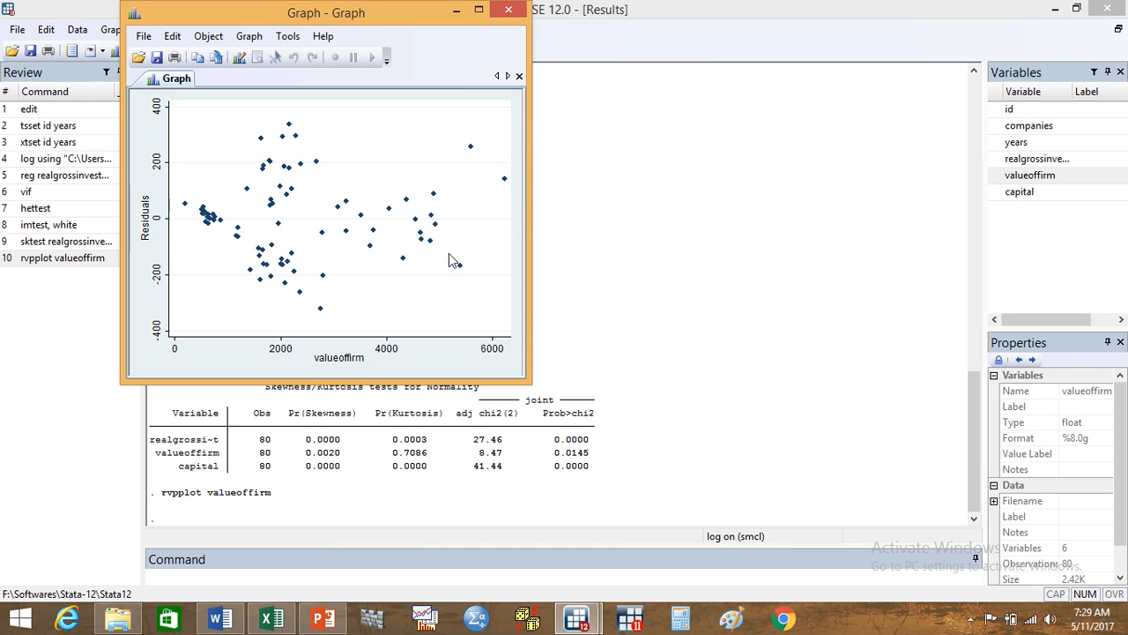
click(456, 11)
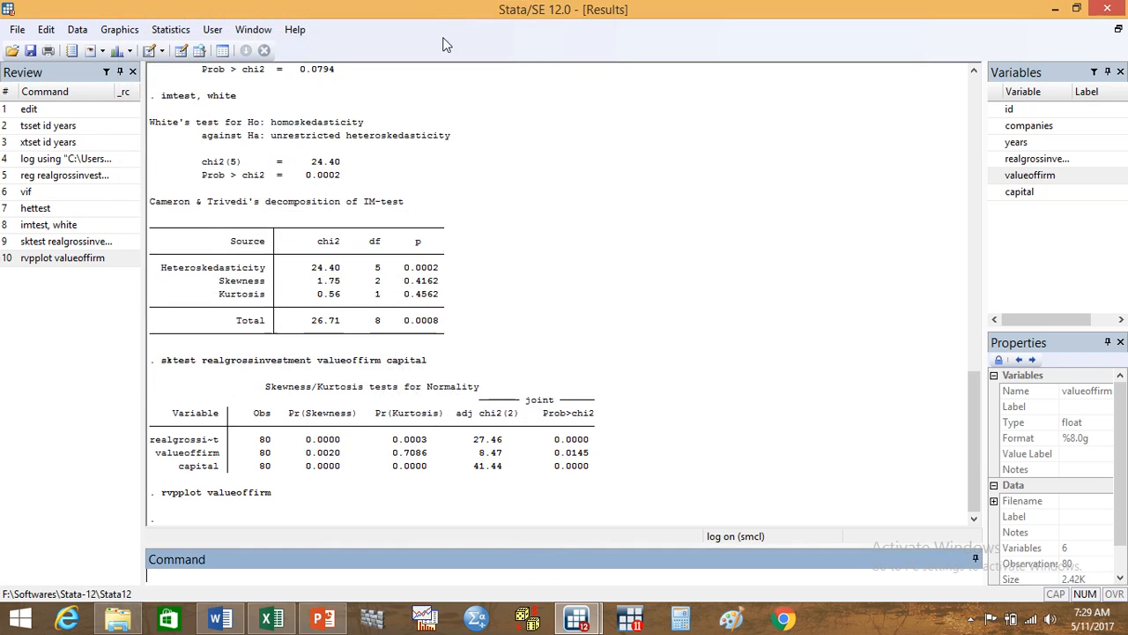
Step: Remove the firm value outliers by running drop if valueoffirm>5000
mouse_move(284, 617)
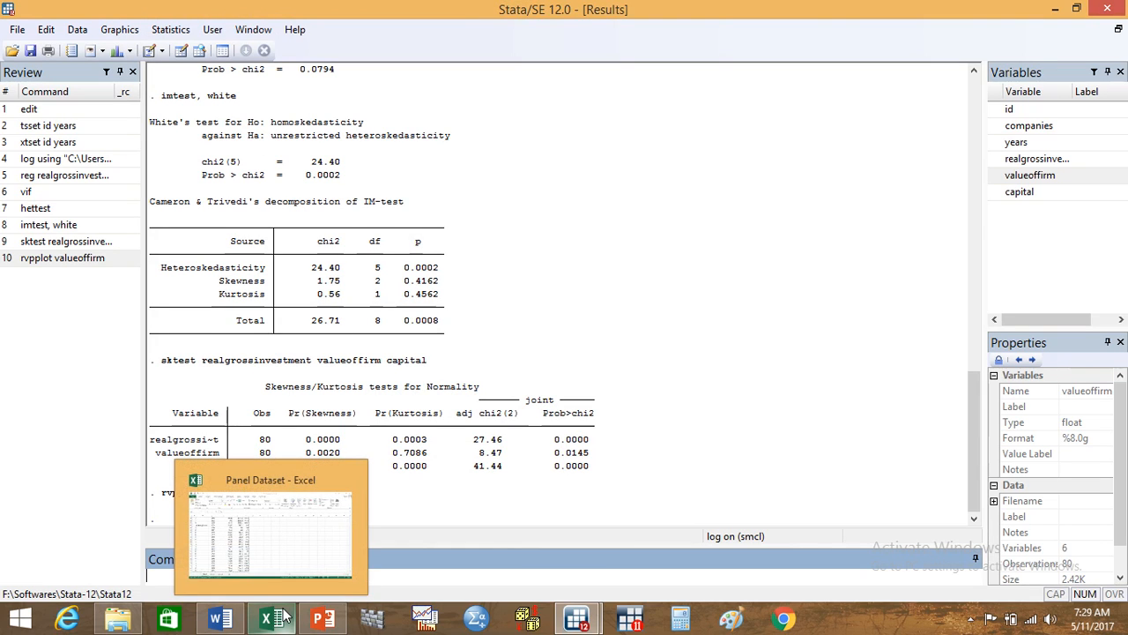
text(drop)
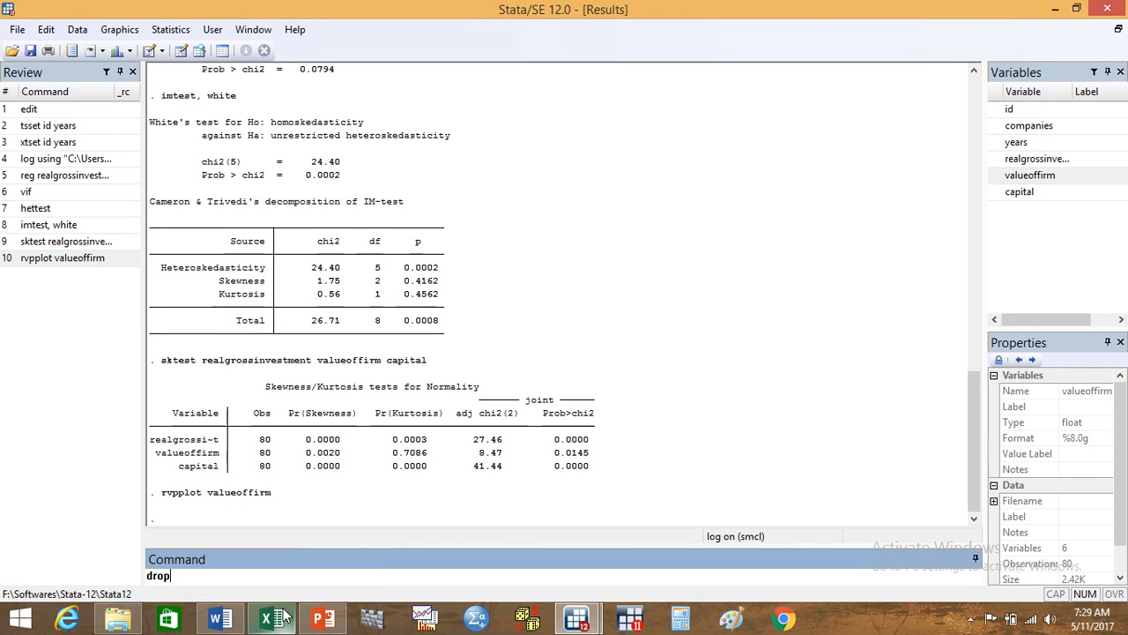
text( if)
double_click(1060, 180)
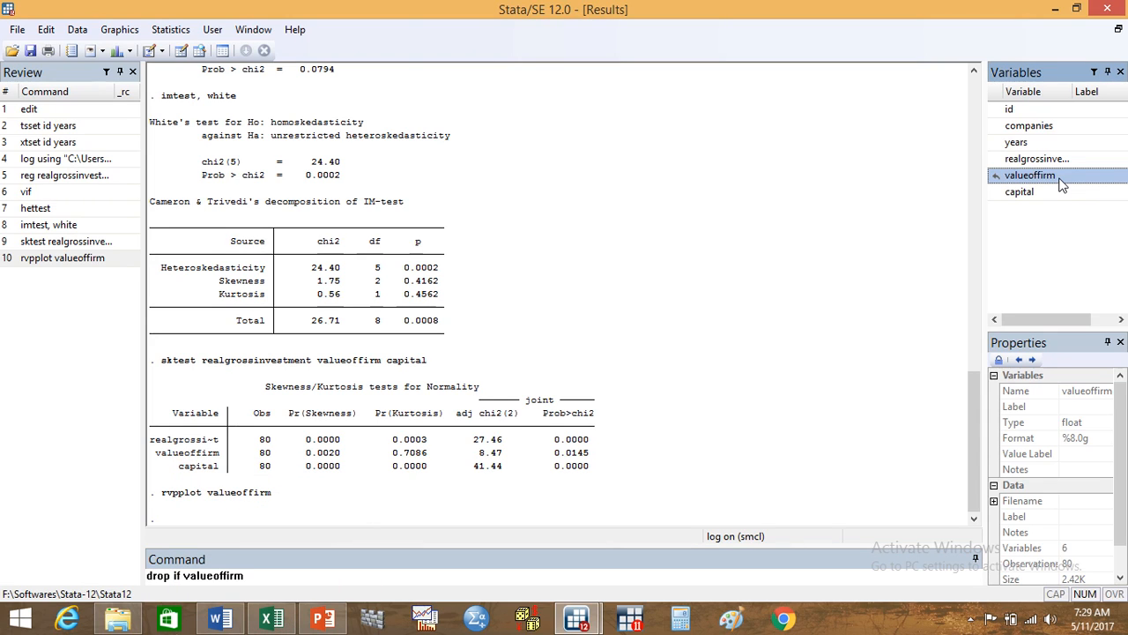
text(>5000)
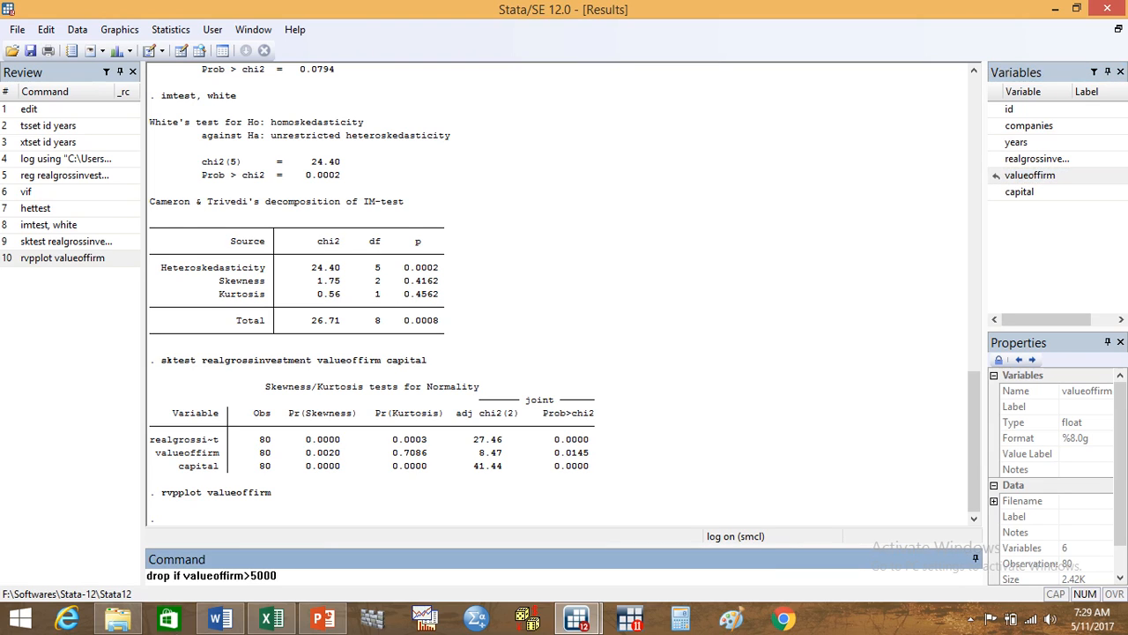
key(Return)
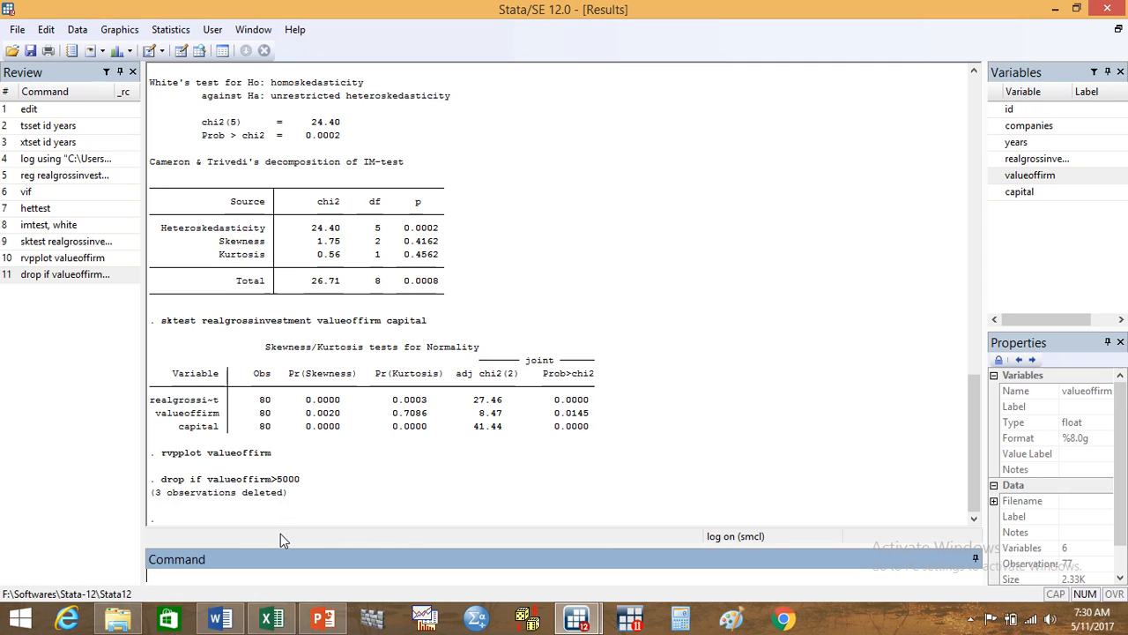
Step: Retest the normality of firm value on the reduced data with the command sktest valueoffirm
text(sktest)
click(1018, 176)
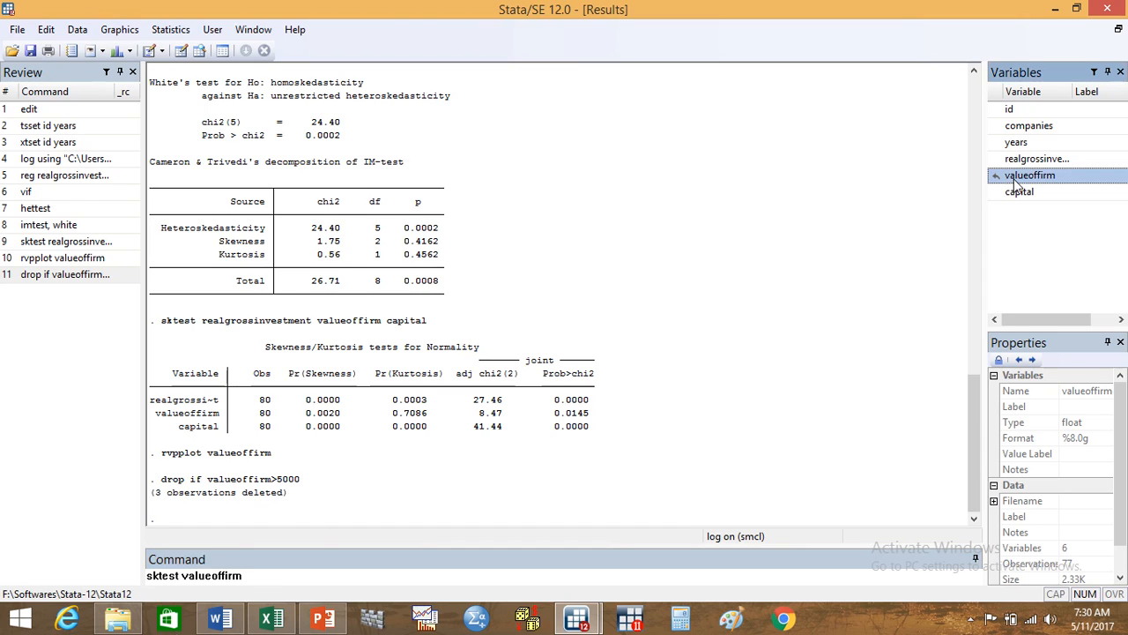
key(Return)
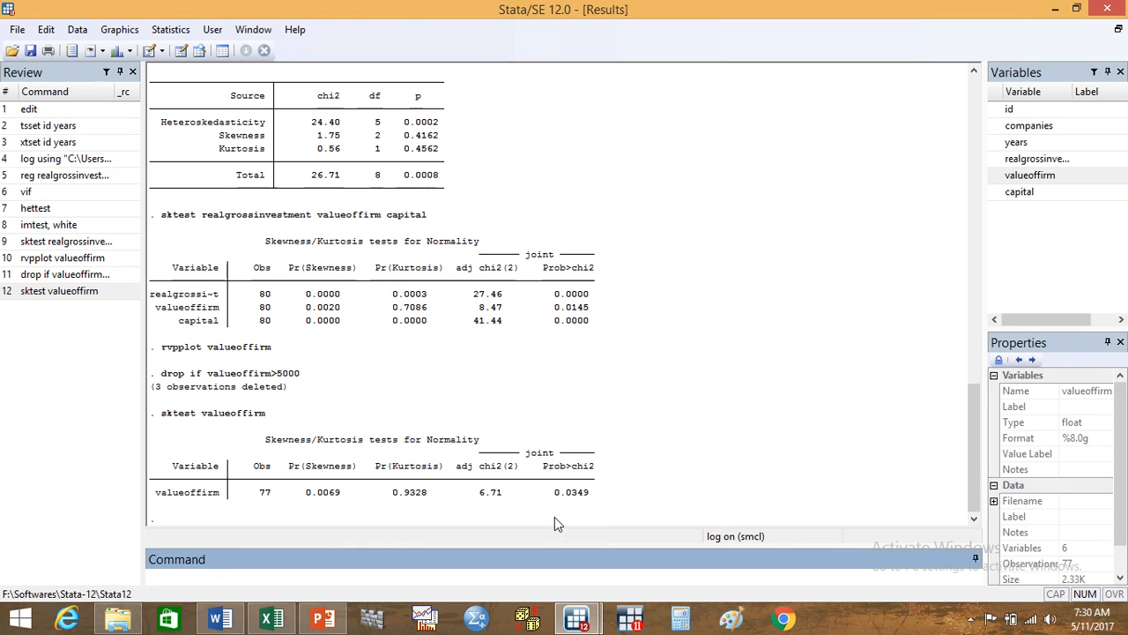
Step: Remove further firm value outliers by running drop if valueoffirm>4500
text(drop if)
click(1019, 177)
double_click(1018, 177)
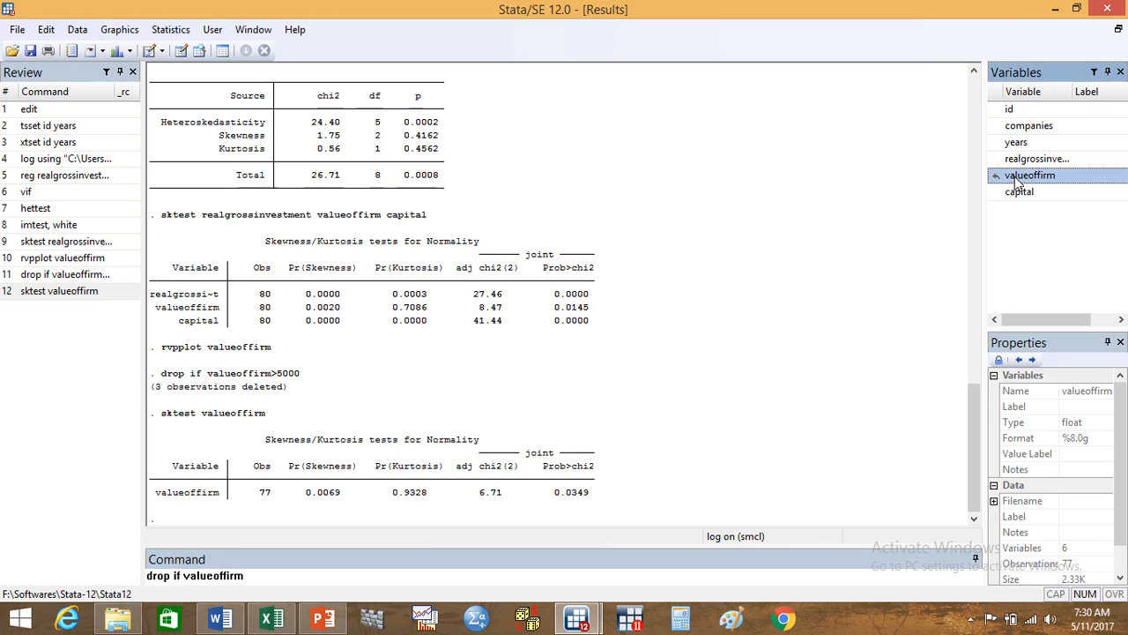
text(>)
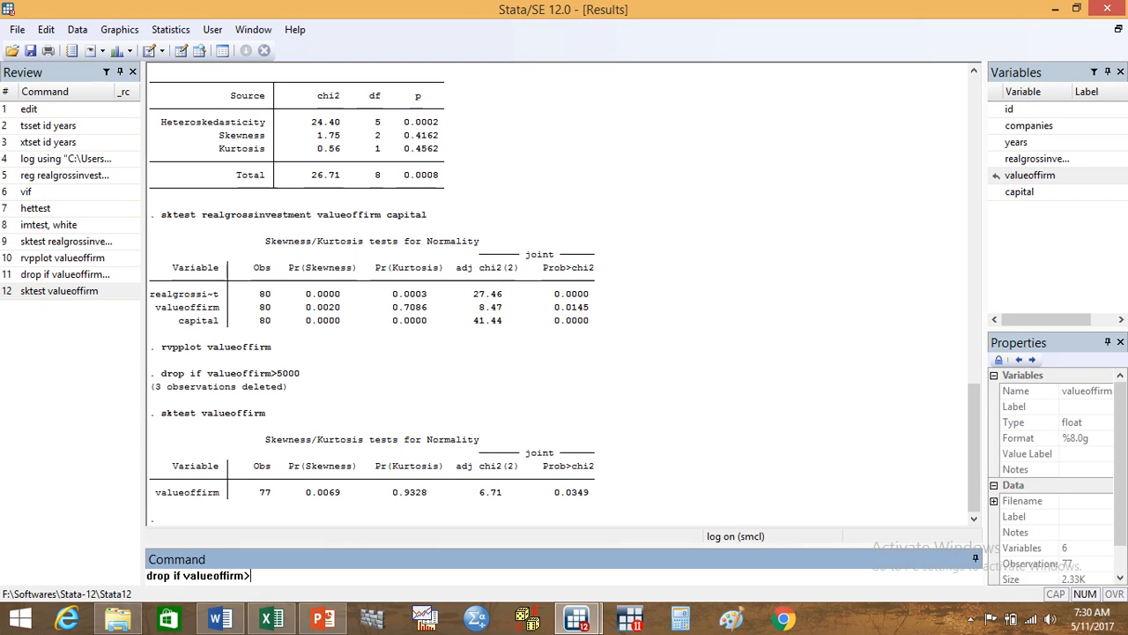
text(4500)
key(Return)
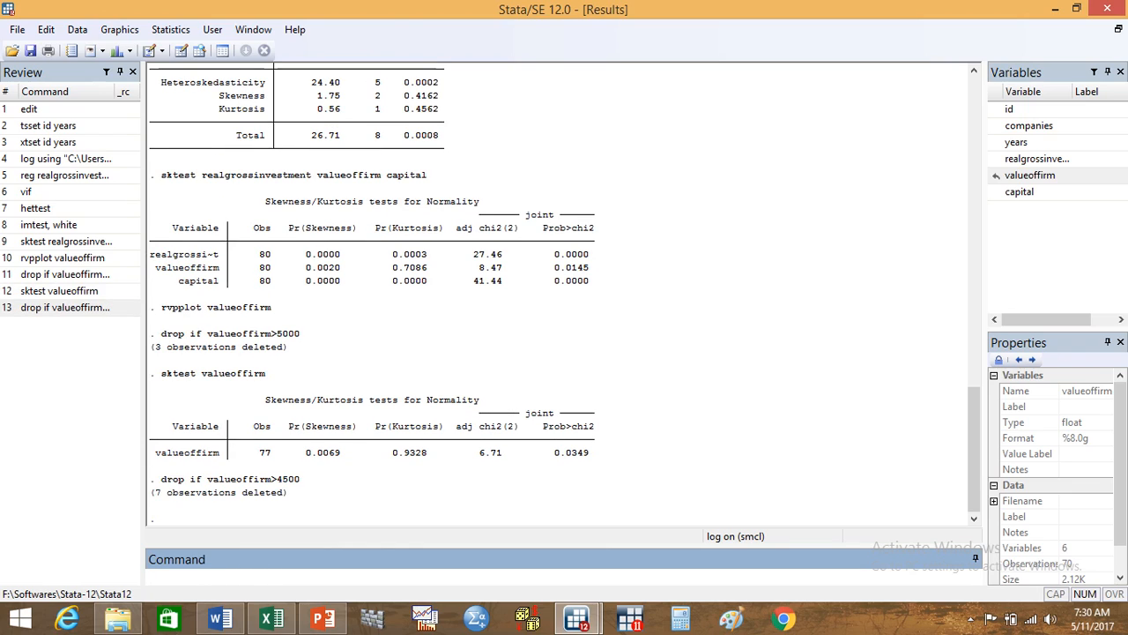
Step: Run sktest valueoffirm again to check normality with the 4500 cutoff applied
text(sktest)
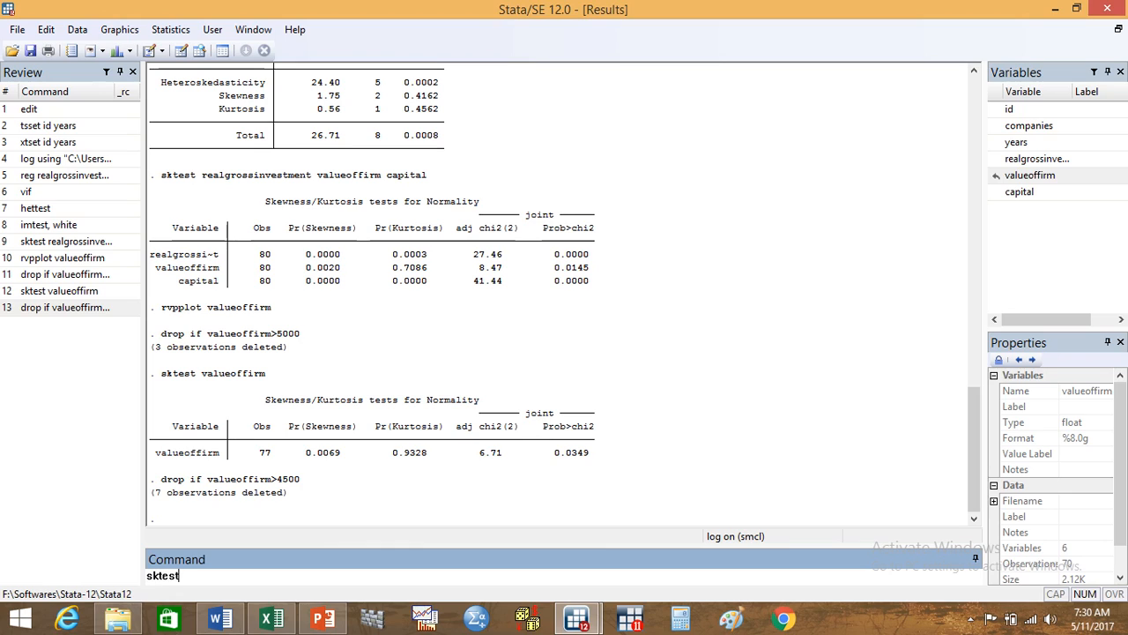
click(1038, 181)
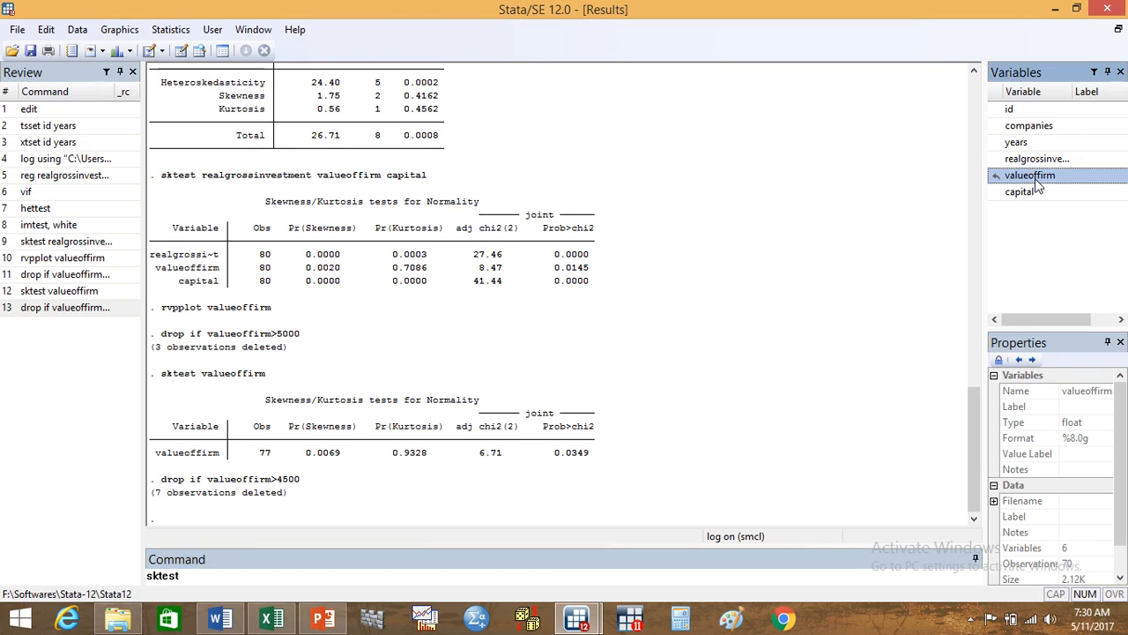
double_click(1038, 181)
key(Return)
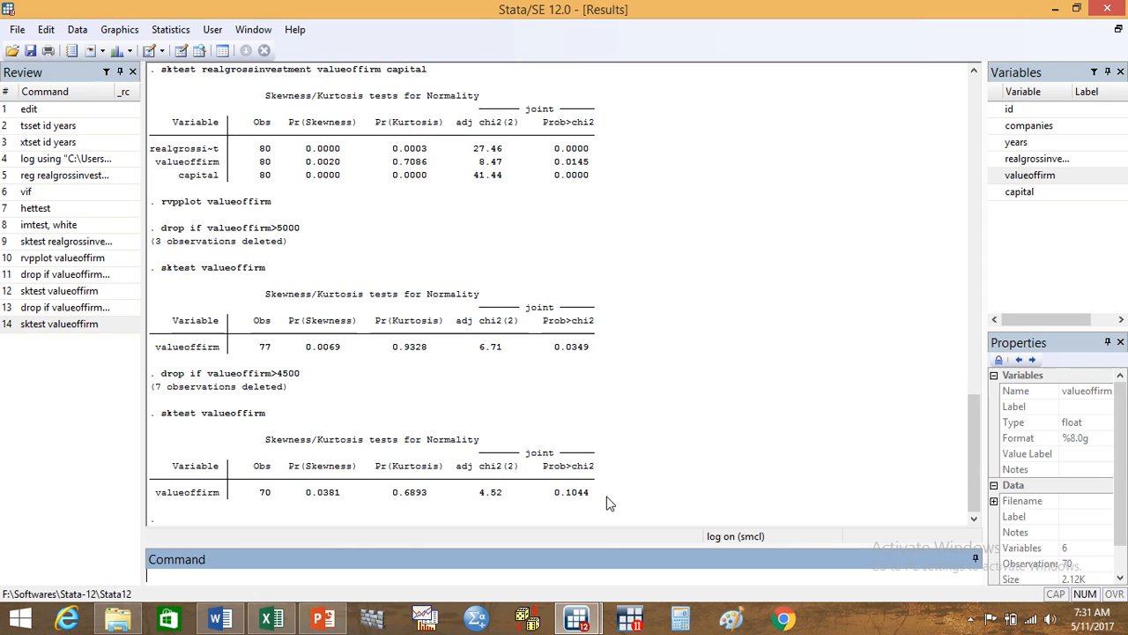
Step: Plot the residuals against capital with the command rvpplot capital, and minimize the graph window after viewing it
text(rvpplot)
mouse_move(1080, 177)
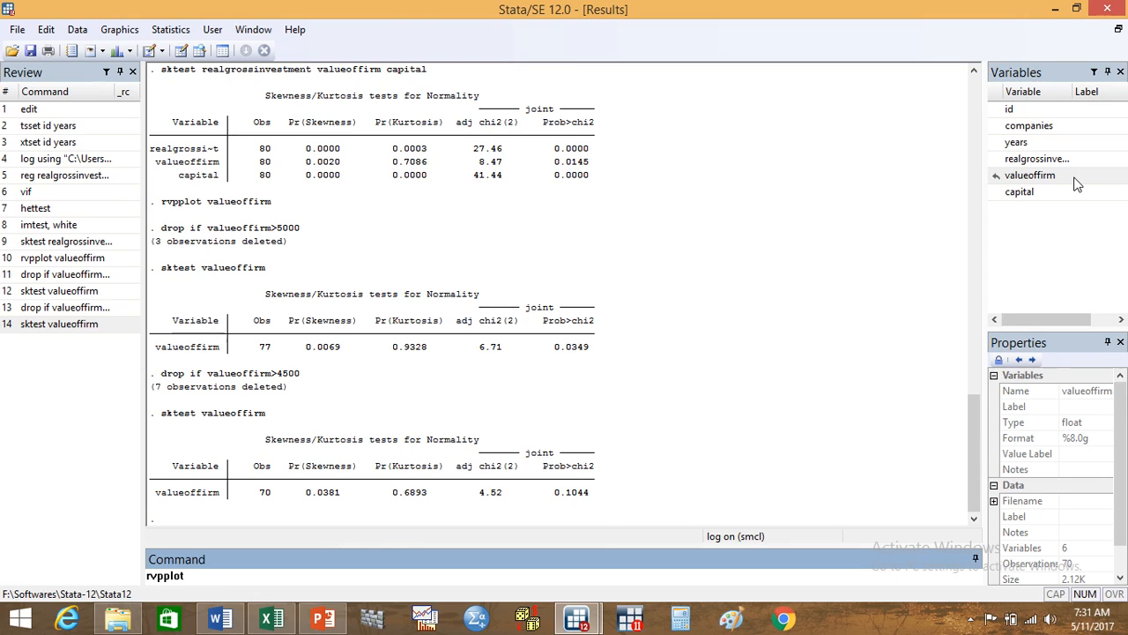
click(1034, 196)
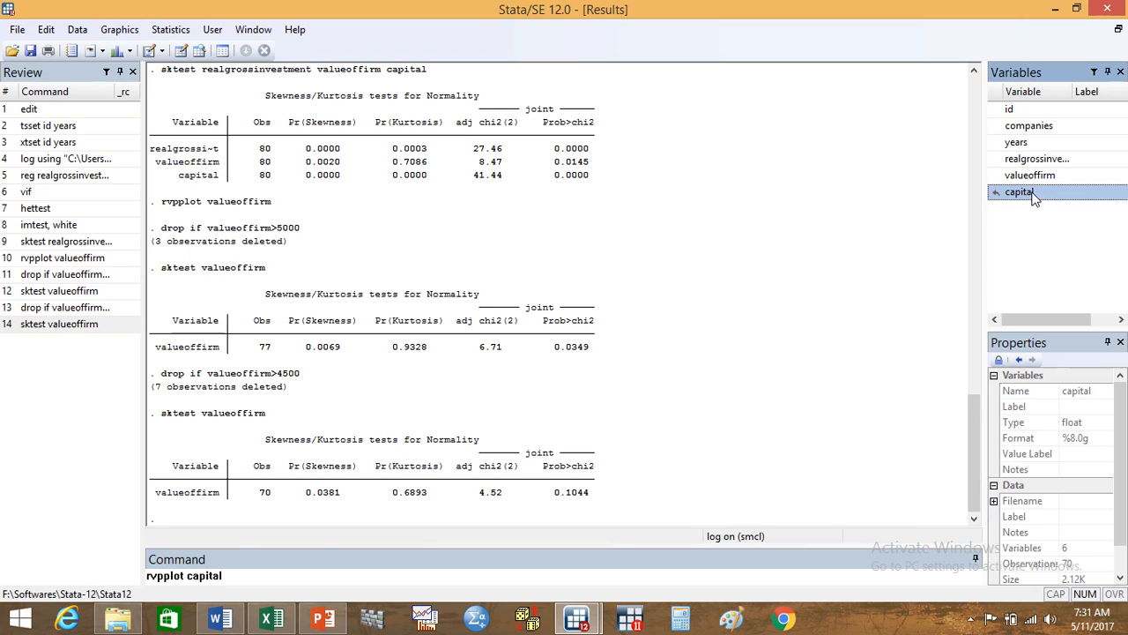
key(Return)
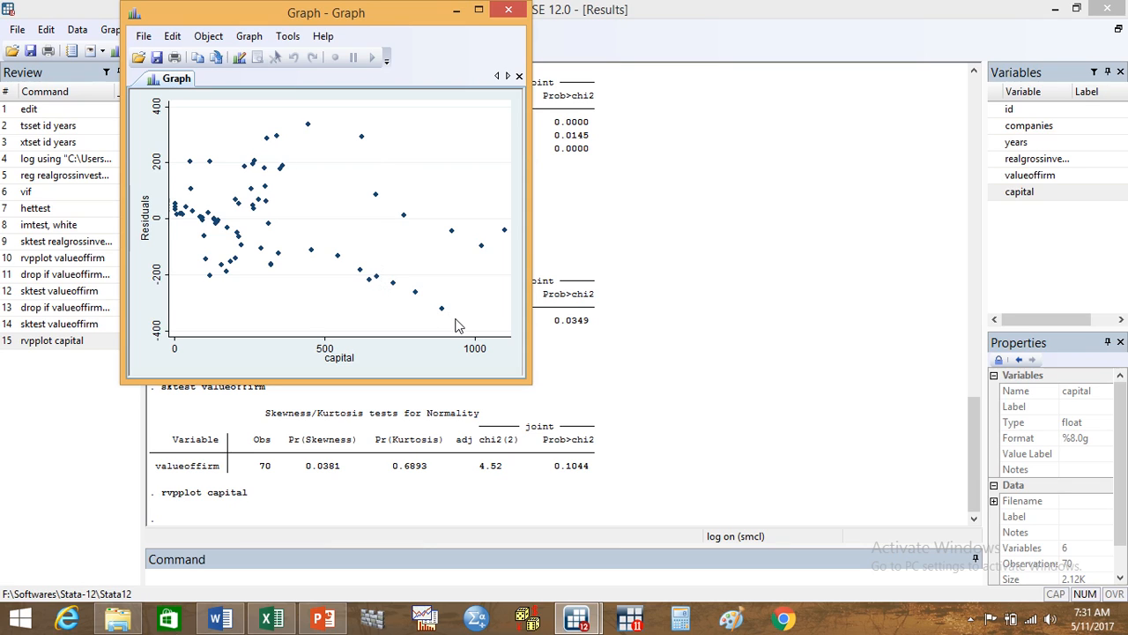
click(454, 13)
Step: Check the capital residual plot again and remove capital outliers by running drop if capital>700
click(356, 571)
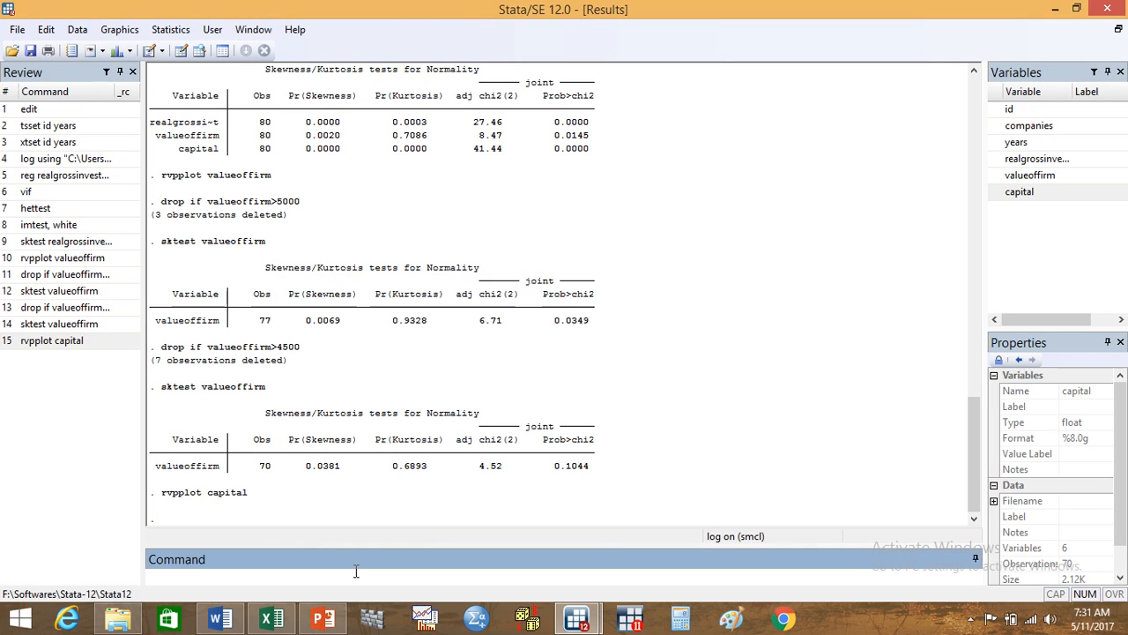
text(drop if)
mouse_move(577, 619)
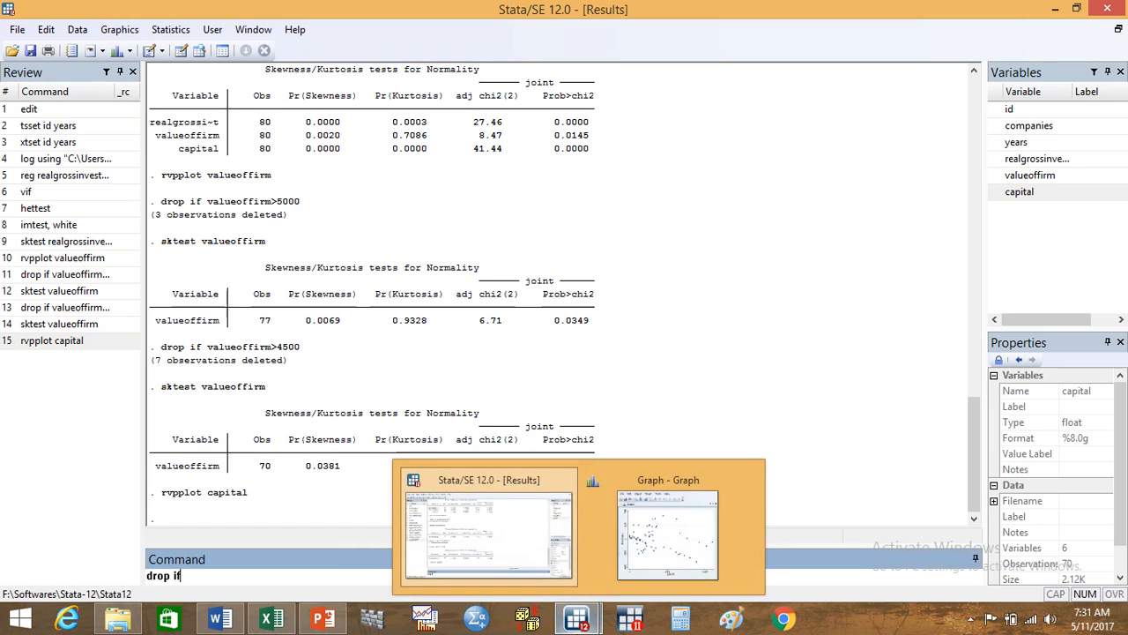
click(684, 539)
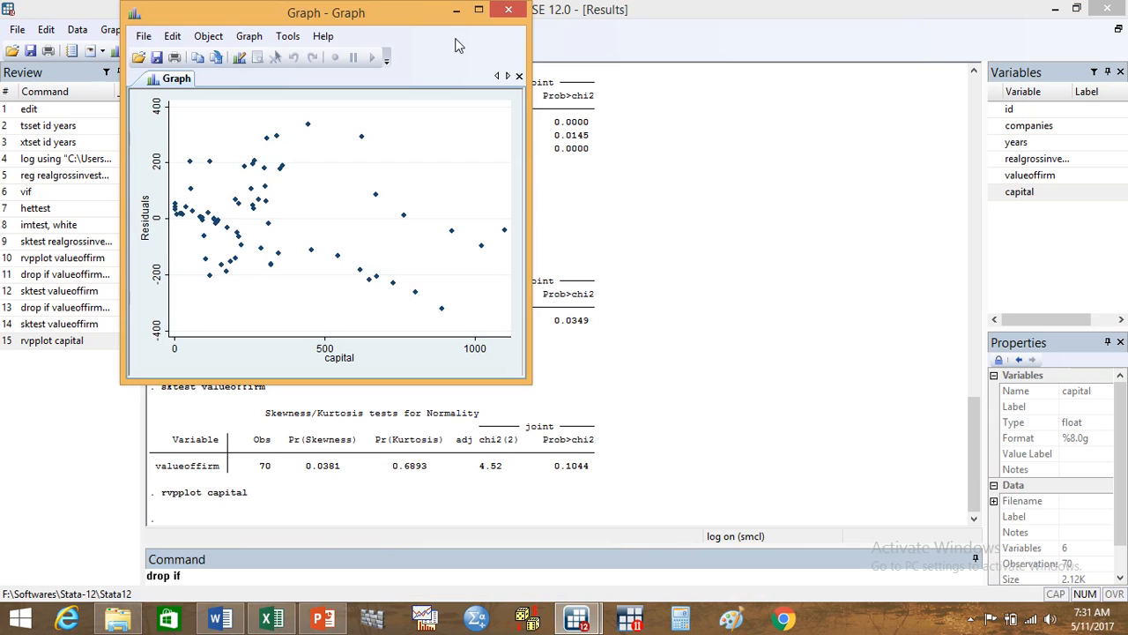
click(456, 10)
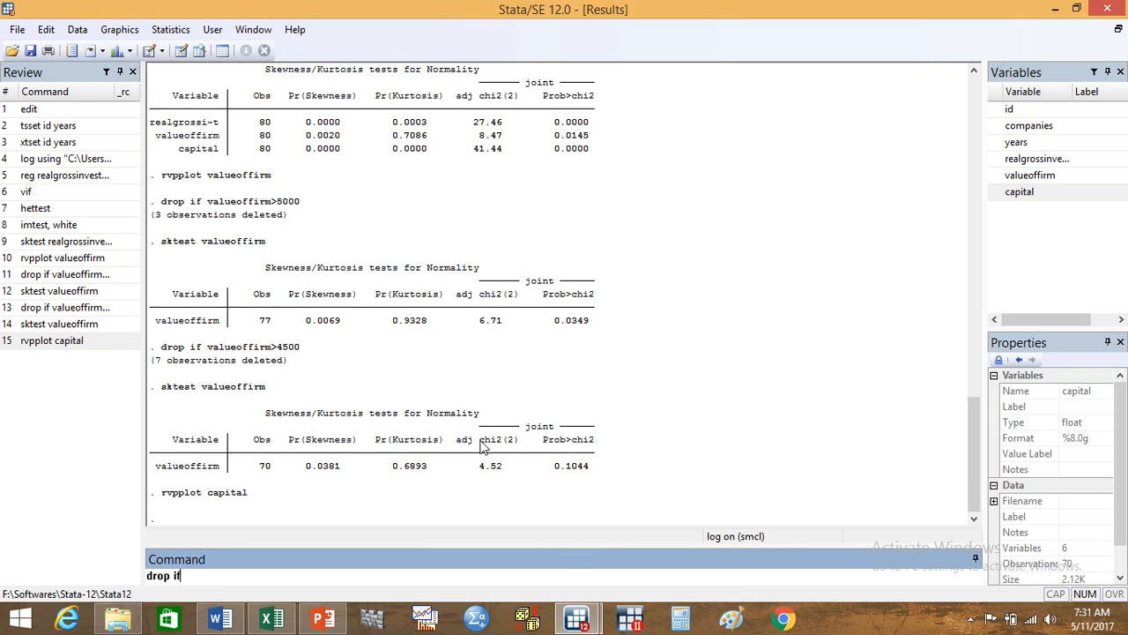
double_click(1033, 192)
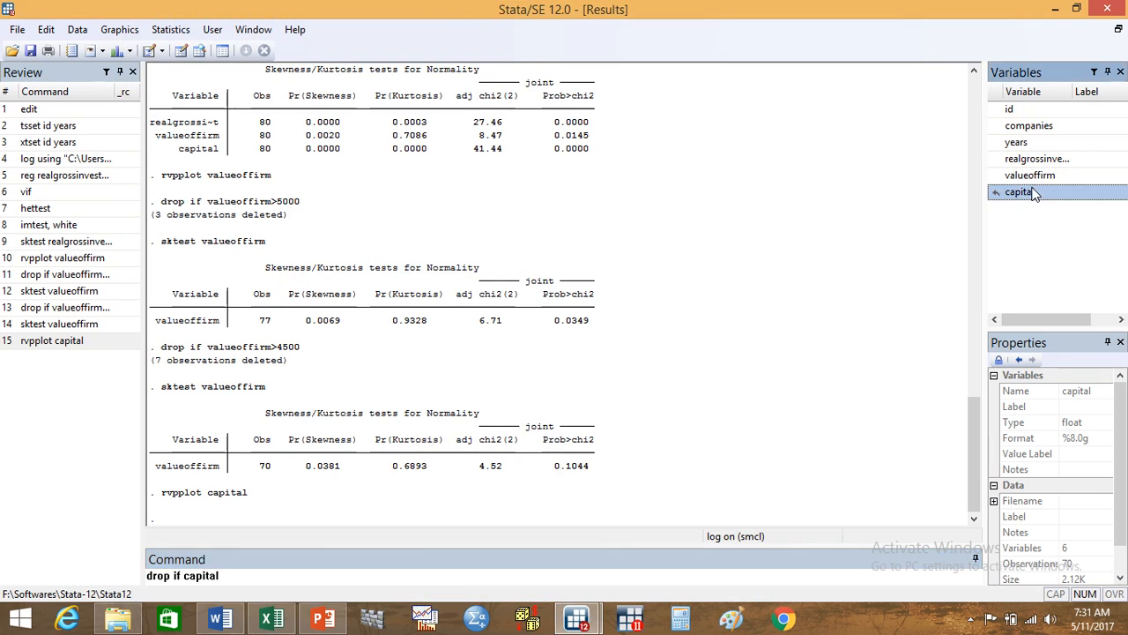
text(>700)
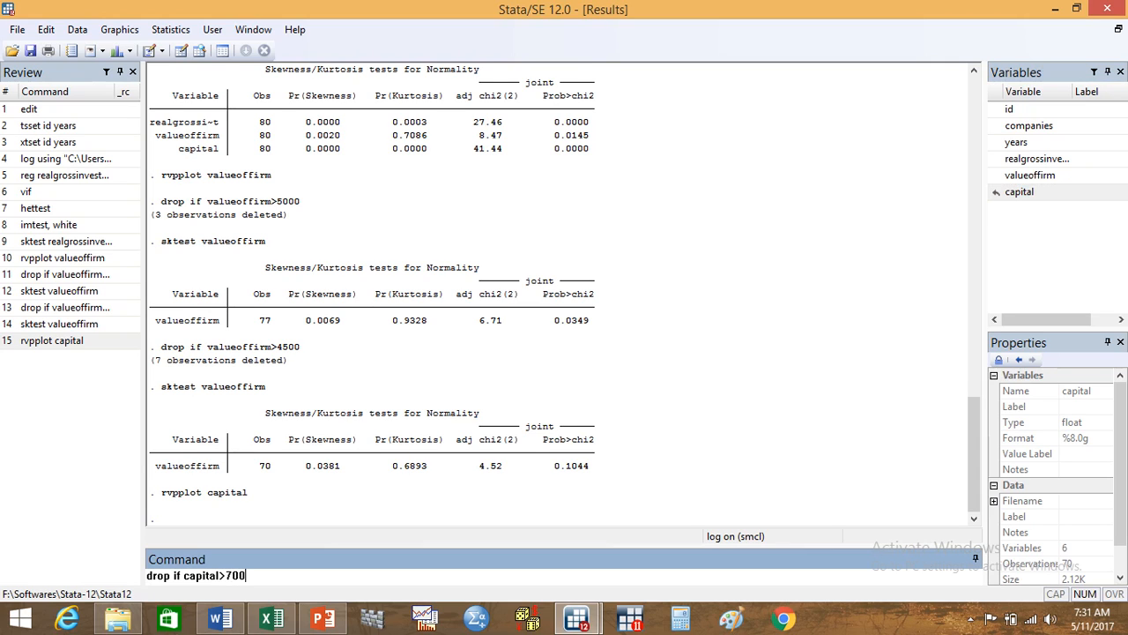
key(Return)
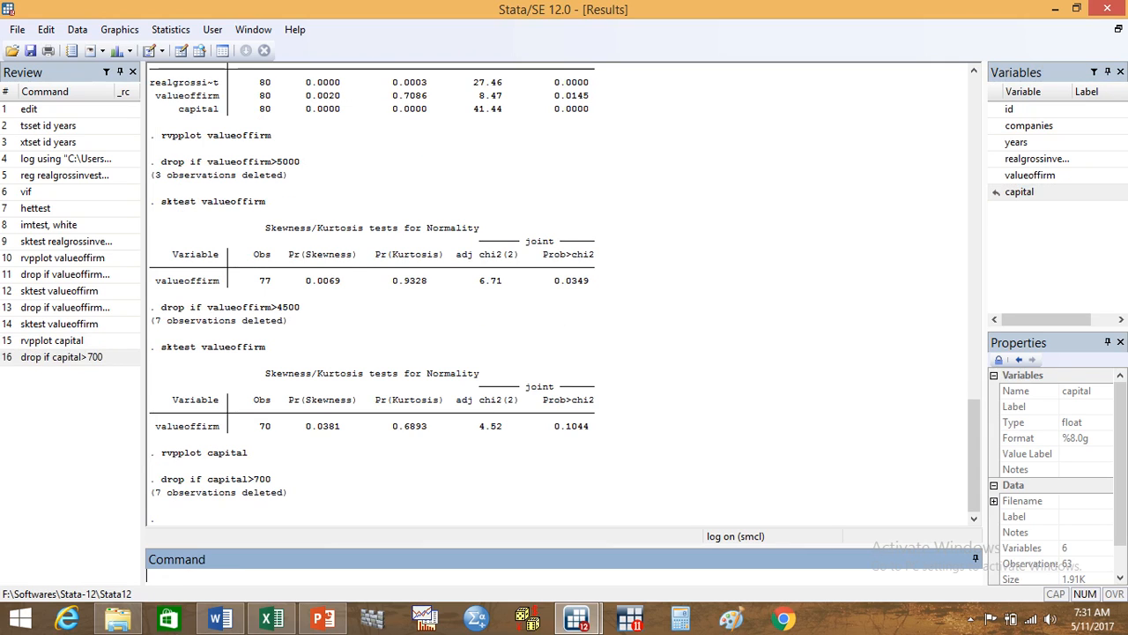
Step: Test the normality of capital on the reduced data with the command sktest capital
text(sktest)
double_click(1022, 192)
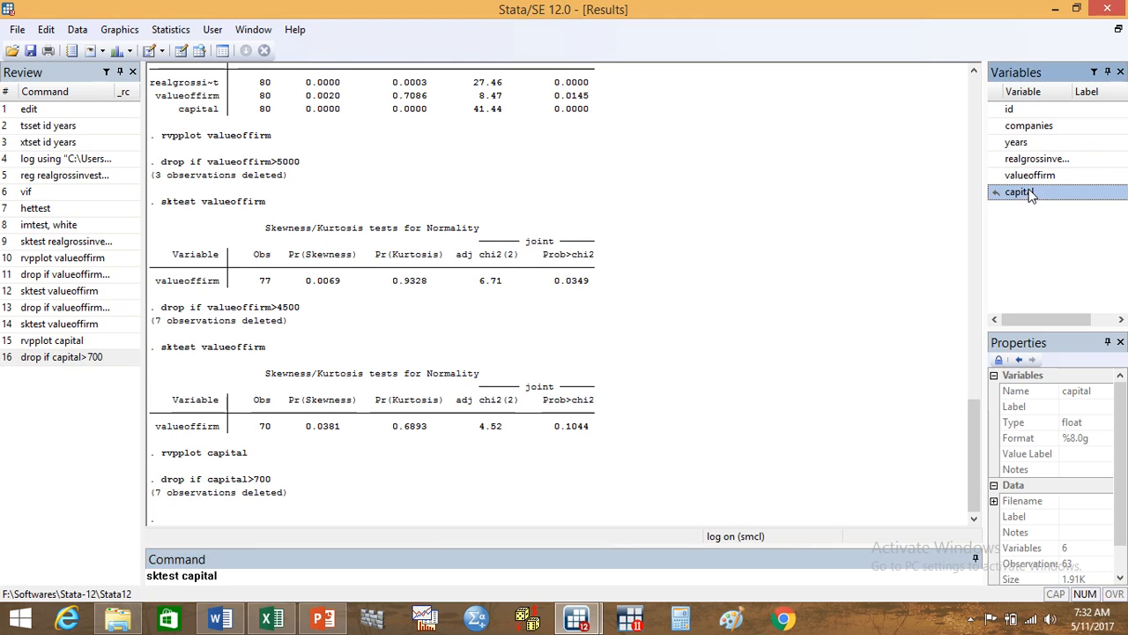
key(Return)
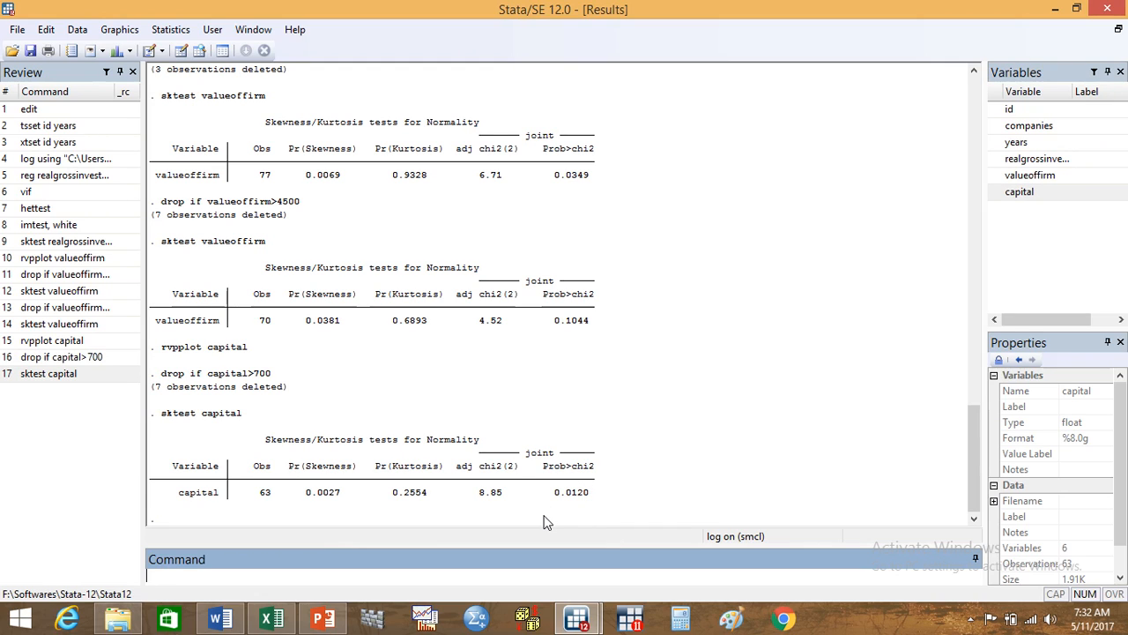
Step: Remove further capital outliers by running drop if capital>600
text(drop if capital)
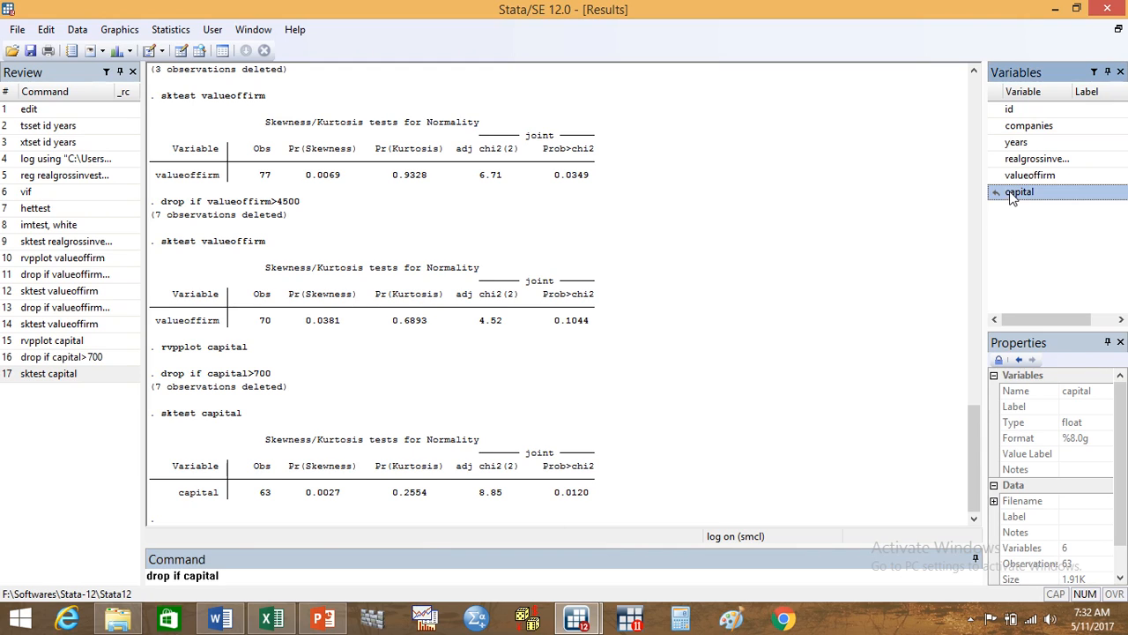
text(>)
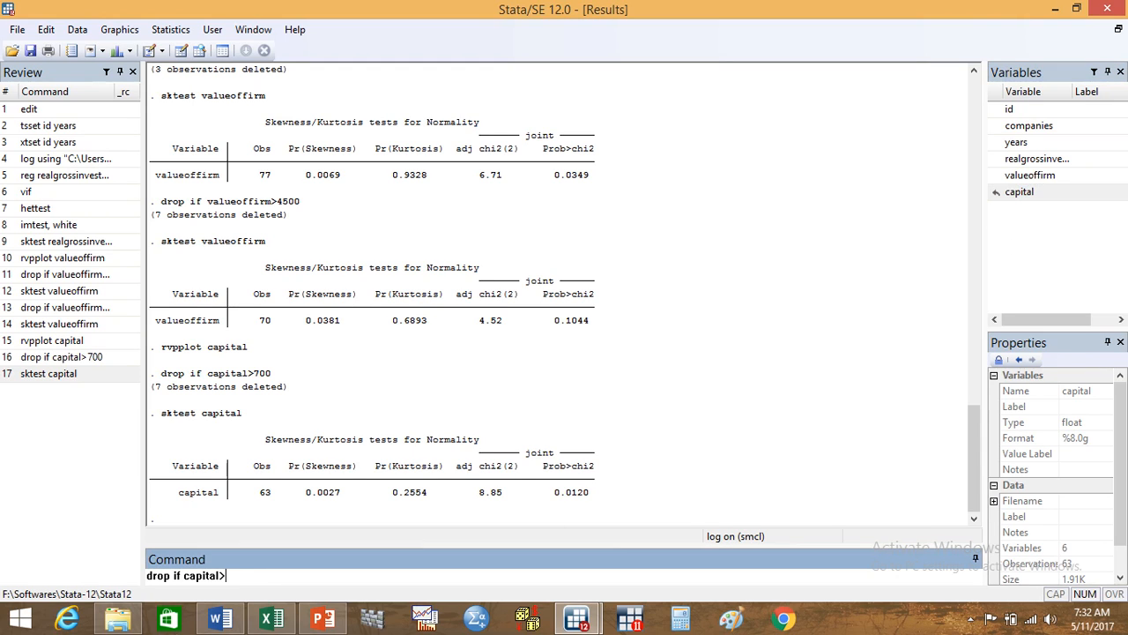
text(600)
key(Return)
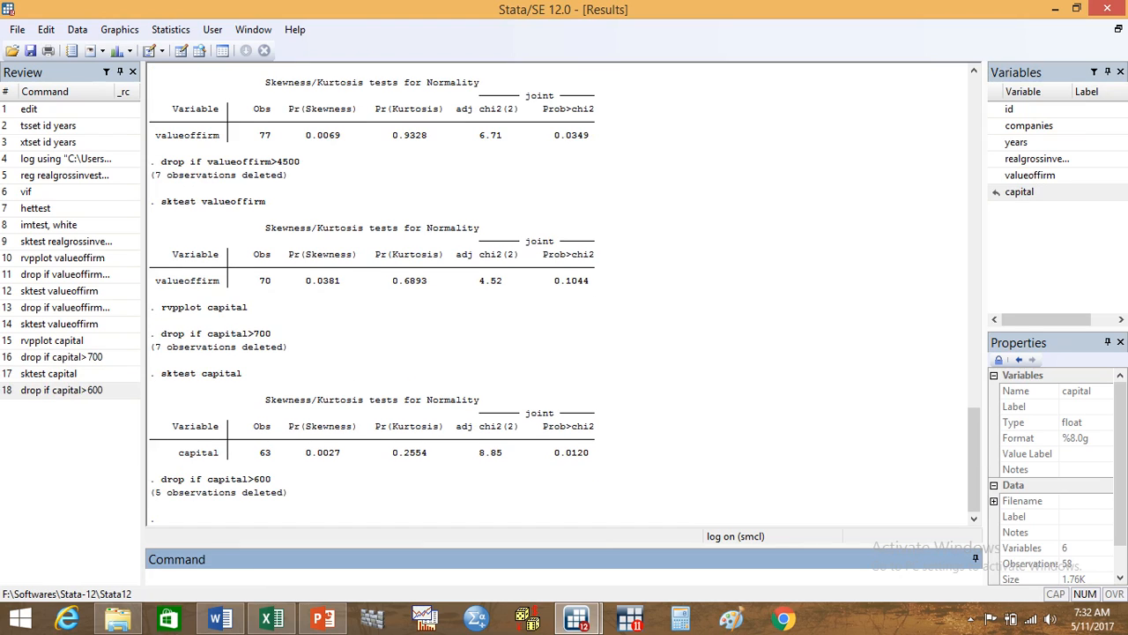
Step: Run sktest capital again to check normality with the 600 cutoff applied
text(sk)
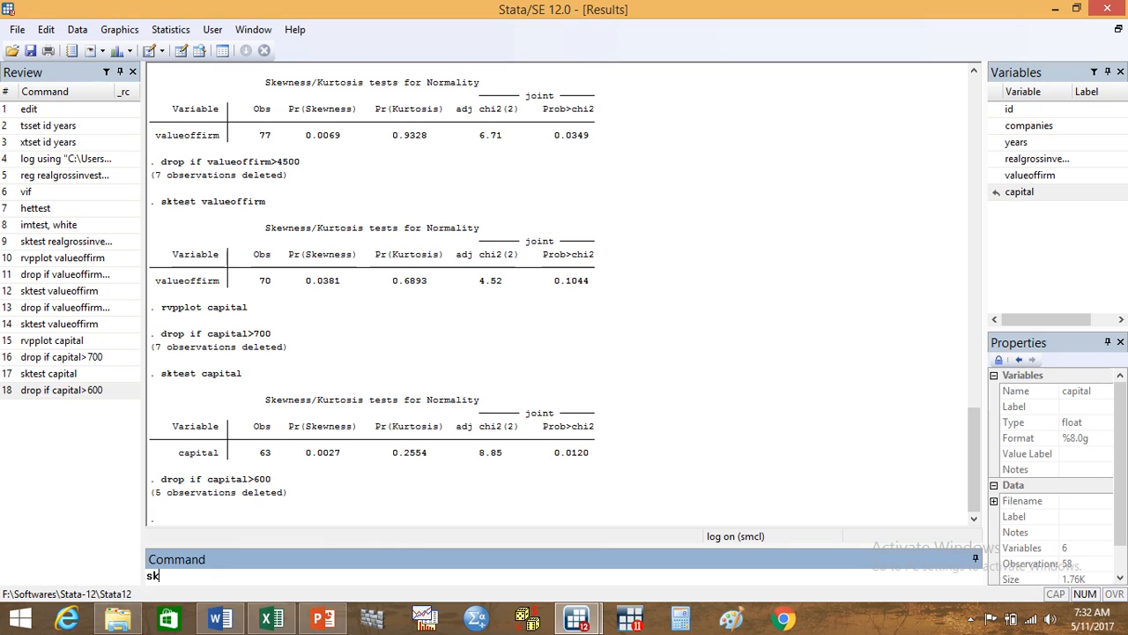
text(test)
double_click(1023, 193)
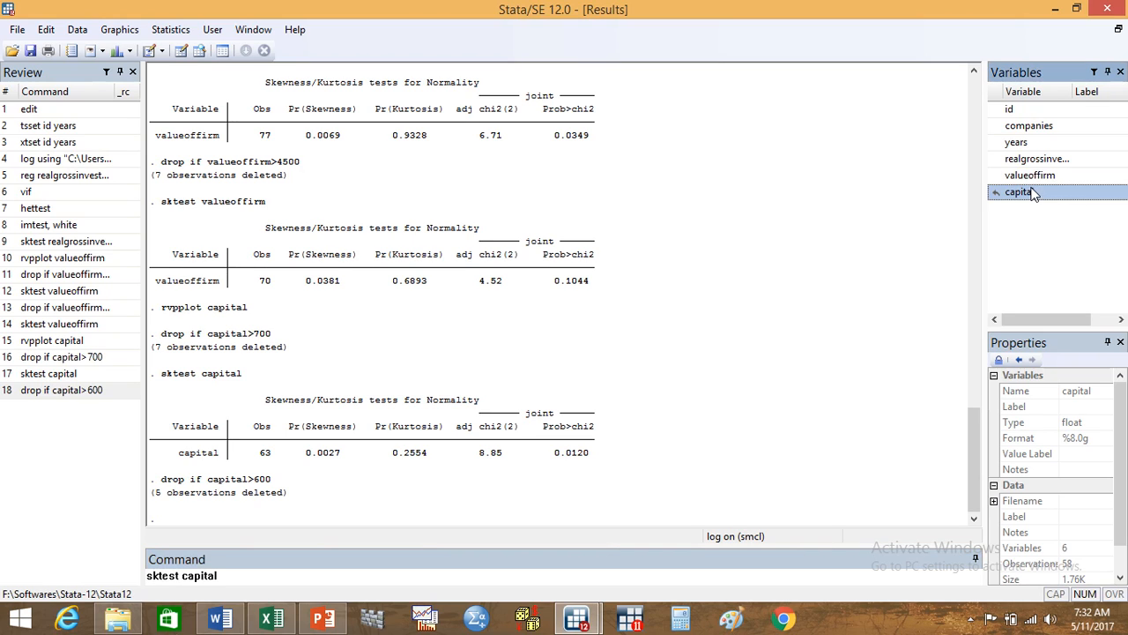
key(Return)
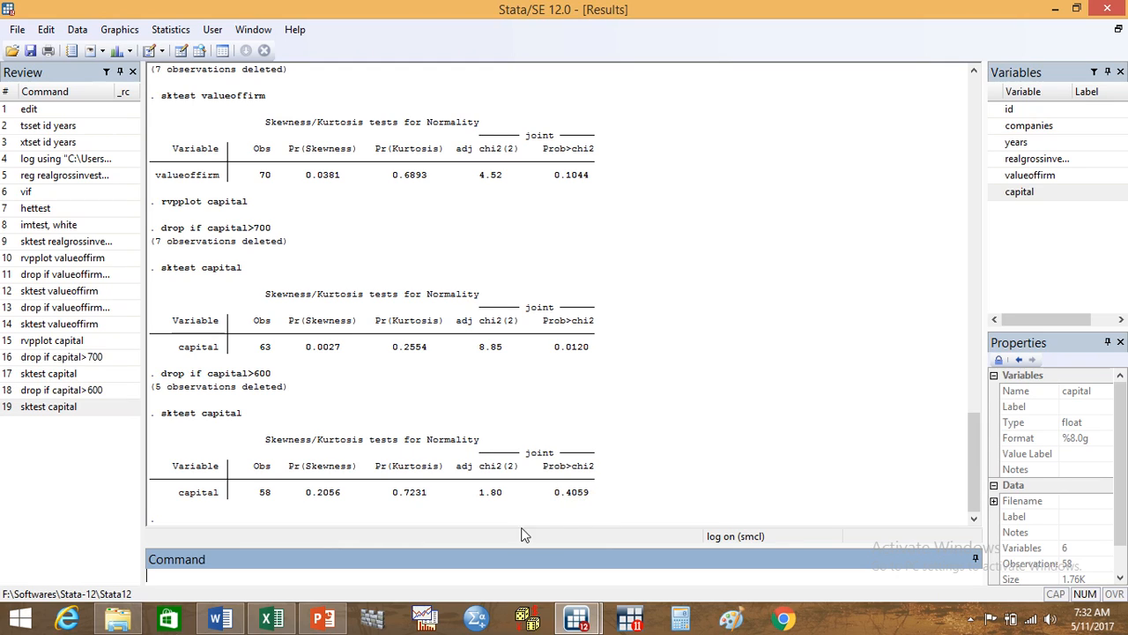
Step: Rerun the regression on the cleaned data with reg realgrossinvestment valueoffirm capital
text(reg)
double_click(1037, 160)
double_click(1029, 176)
double_click(1022, 192)
key(Return)
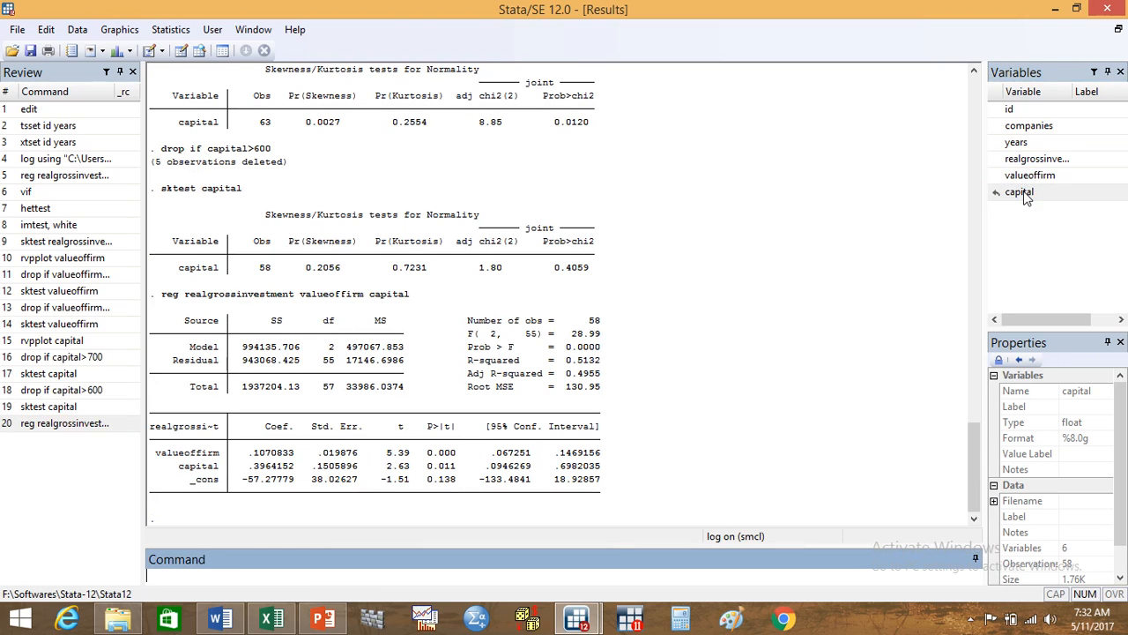
Step: Check the new regression for multicollinearity with vif and for heteroskedasticity with hettest
text(vif)
key(Return)
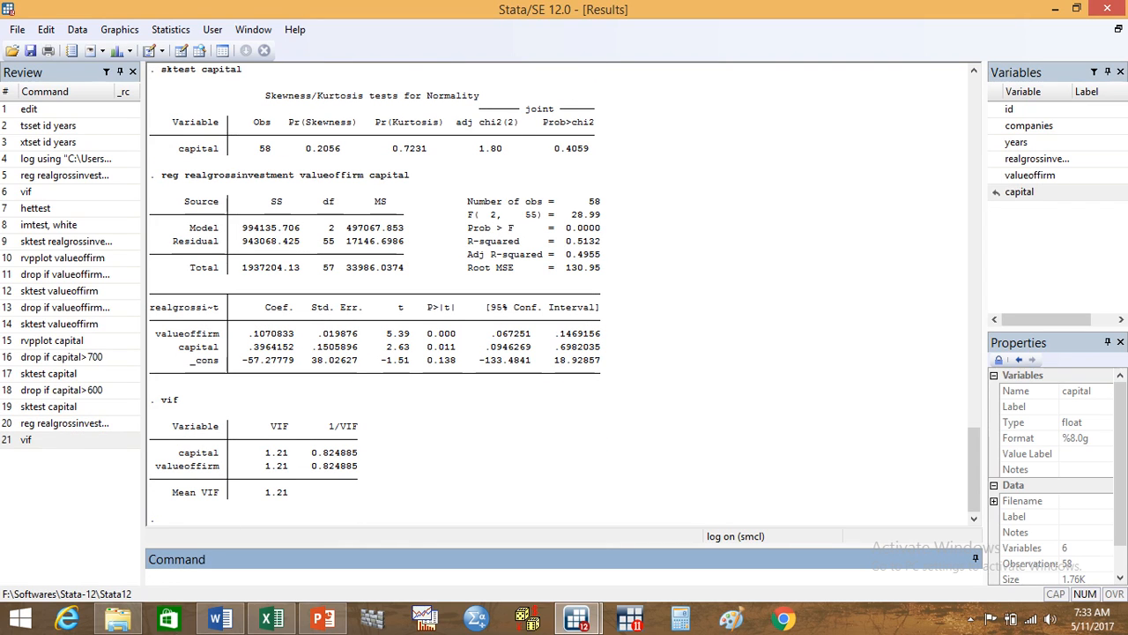
text(hettest)
key(Return)
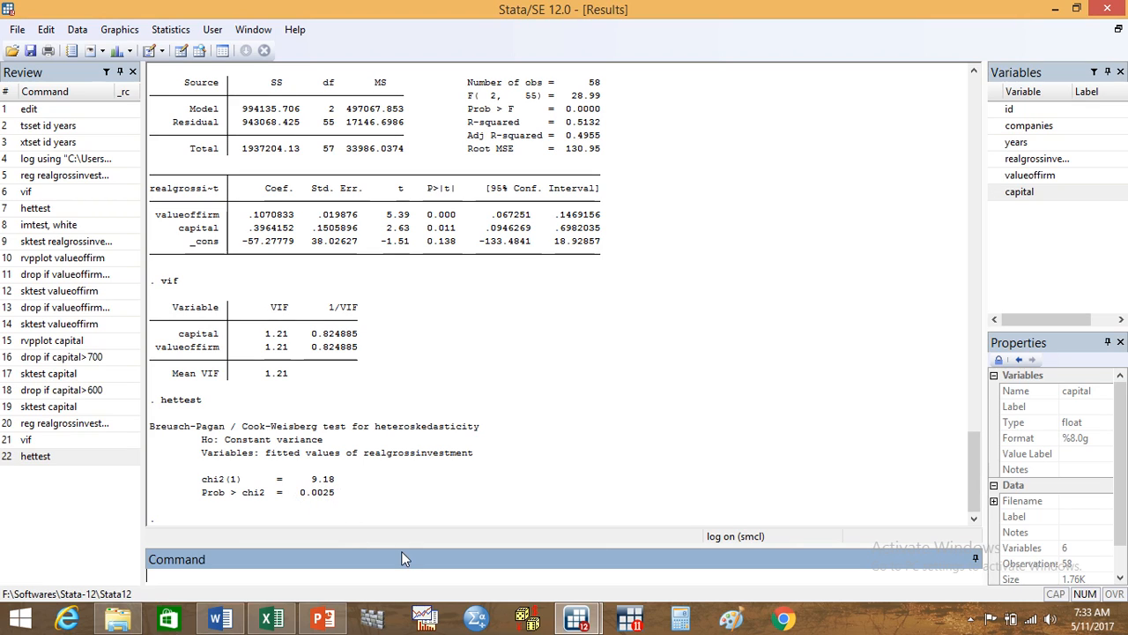
Step: Run White's heteroskedasticity test on the regression with the command imtest, white
text(imtest, white)
key(Return)
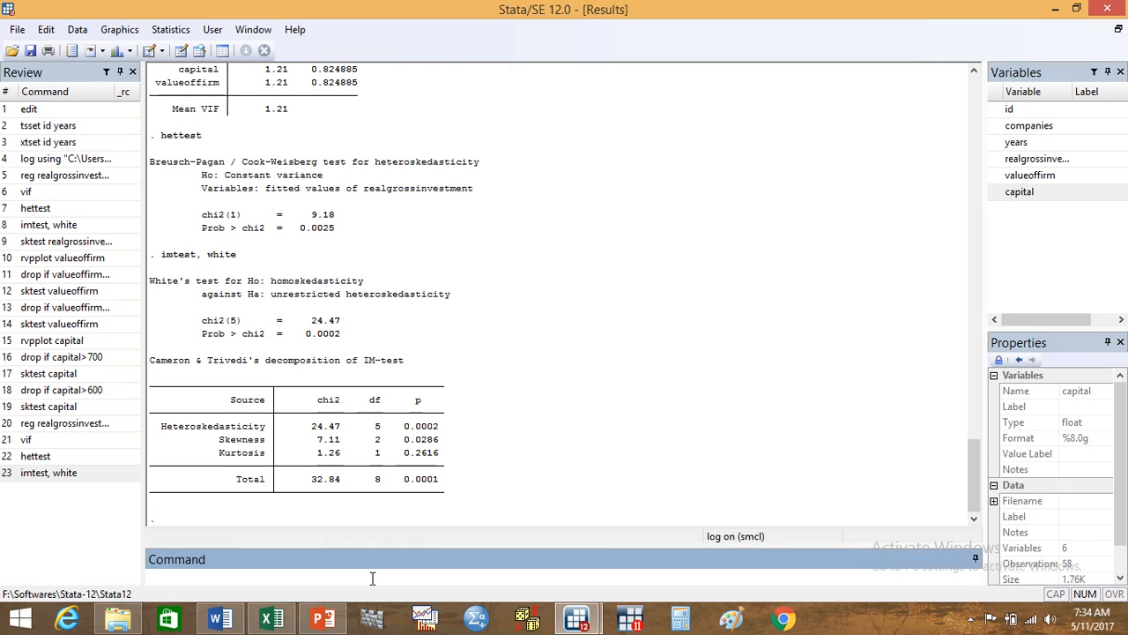
Step: Generate company dummy variables from id with the command tabulate id, gen( companies)
text(tabulate)
click(1009, 109)
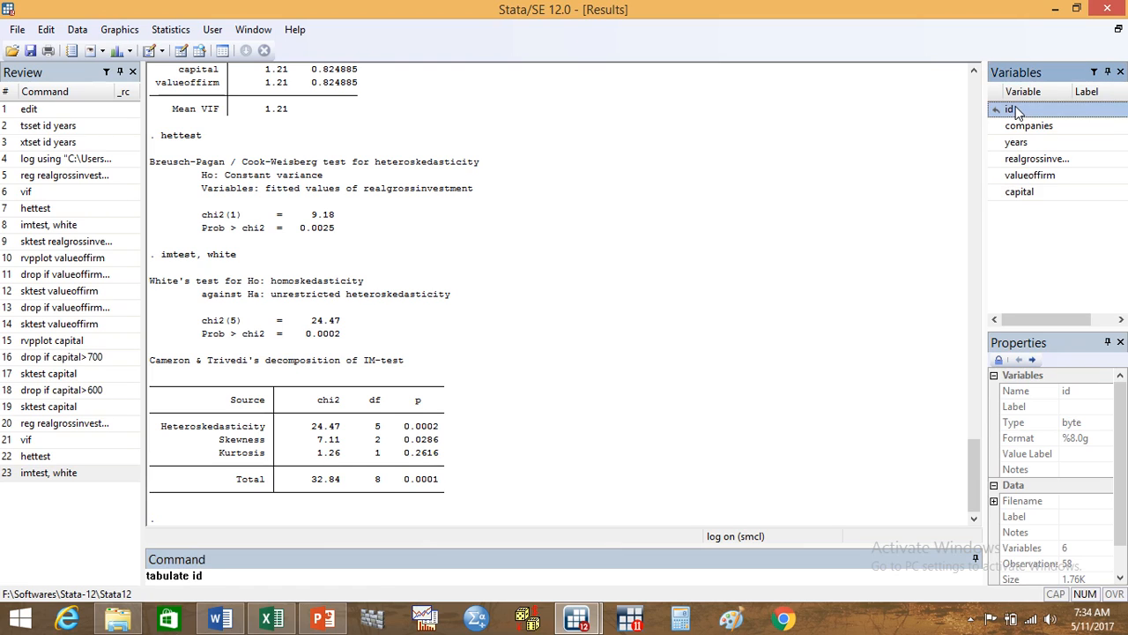
text(,)
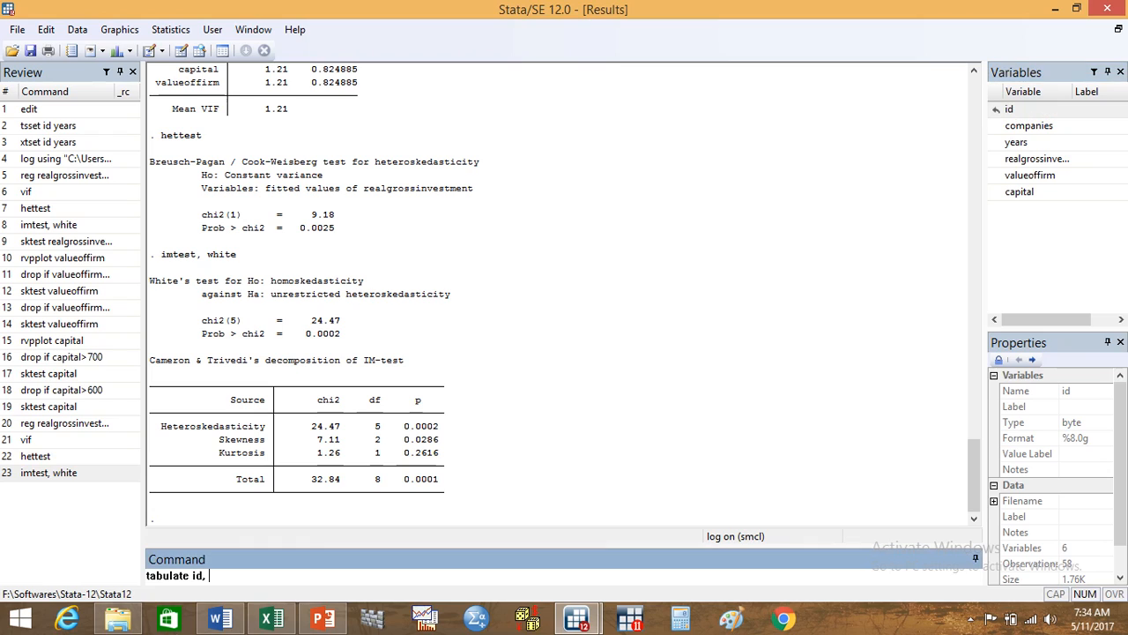
text( gen()
click(1035, 129)
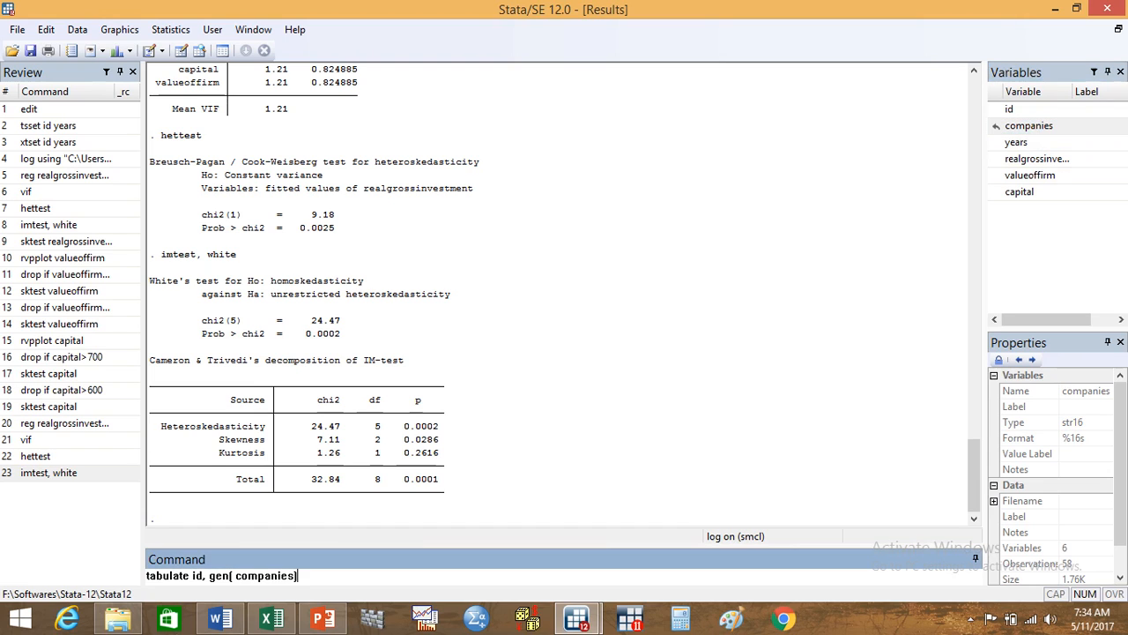
text())
key(Return)
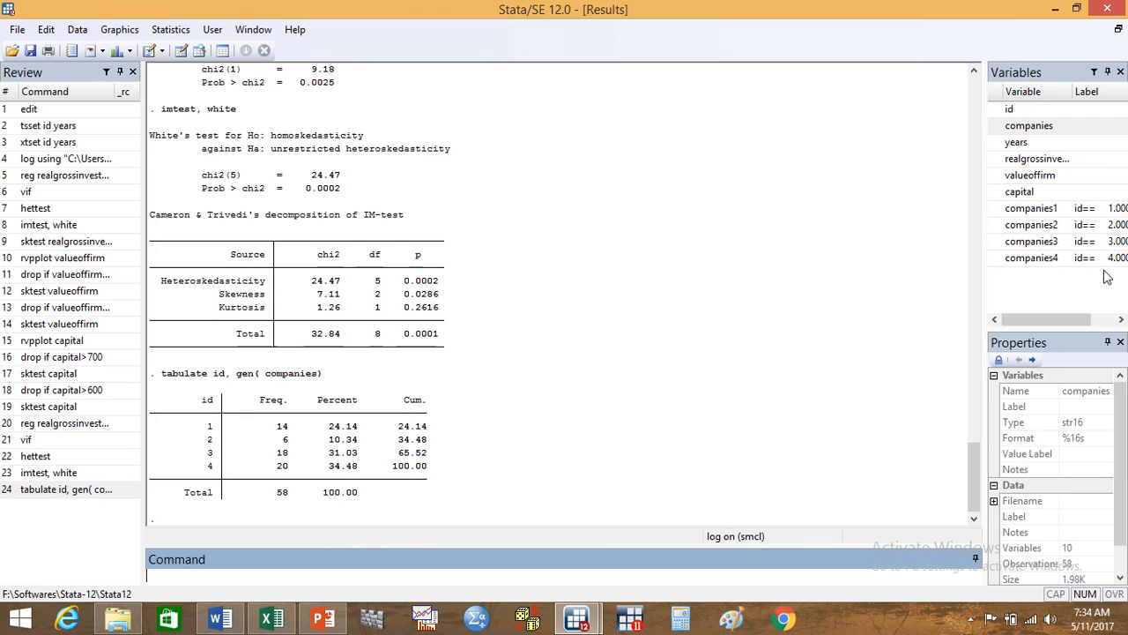
Step: Regress realgrossinvestment on valueoffirm, capital and the dummies companies2, companies3 and companies4 using reg
click(416, 578)
text(reg)
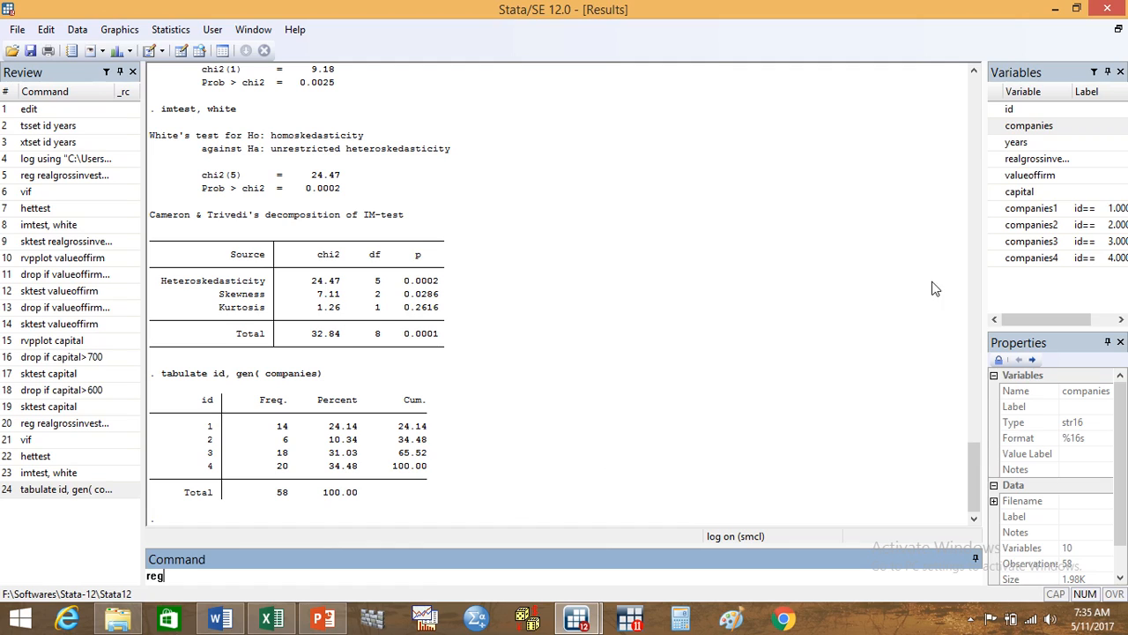
click(1046, 162)
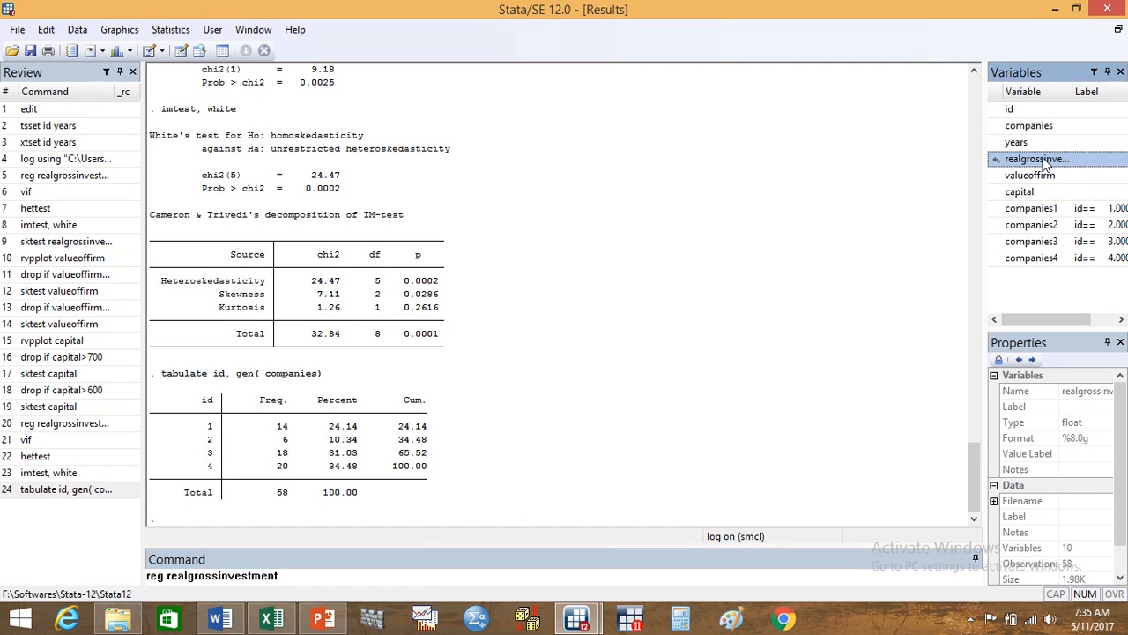
click(1032, 178)
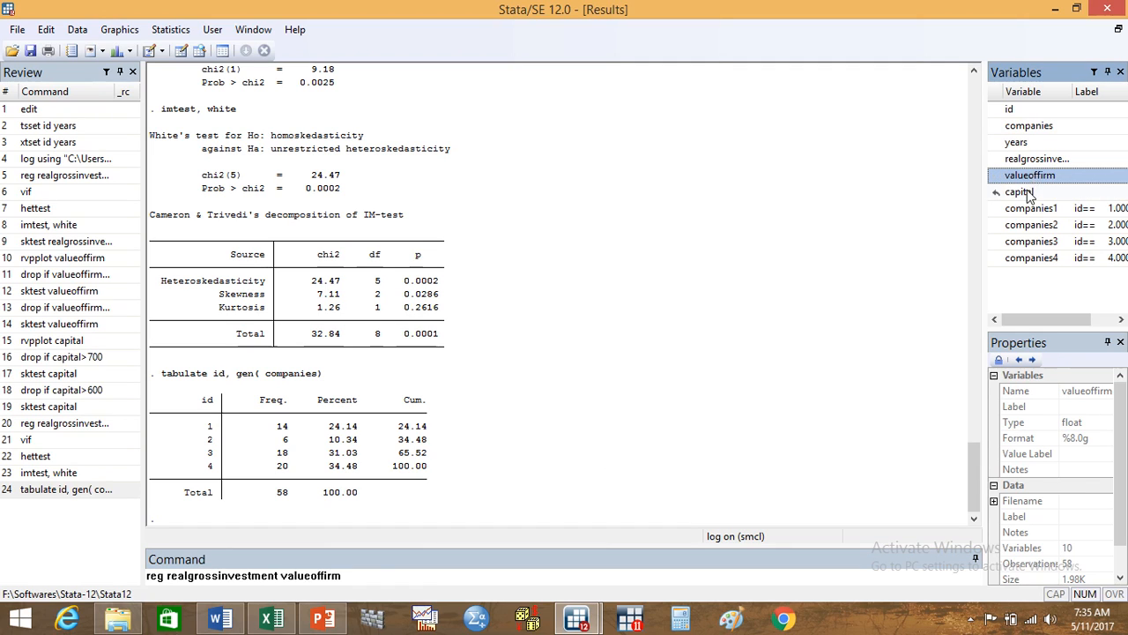
click(1027, 190)
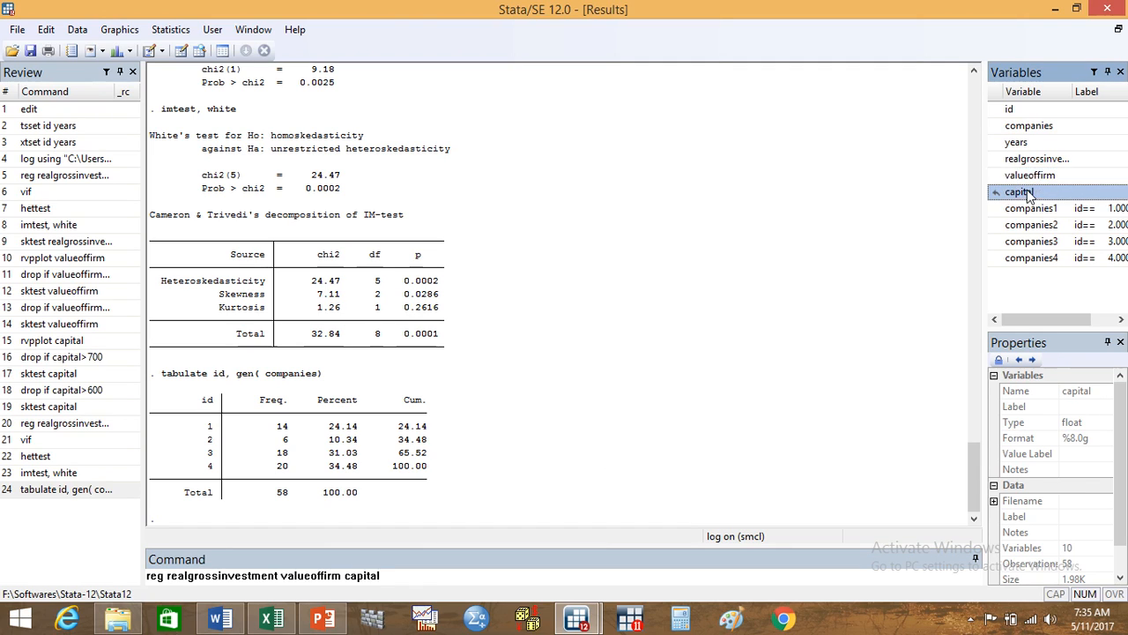
click(1077, 225)
click(1073, 241)
click(1072, 257)
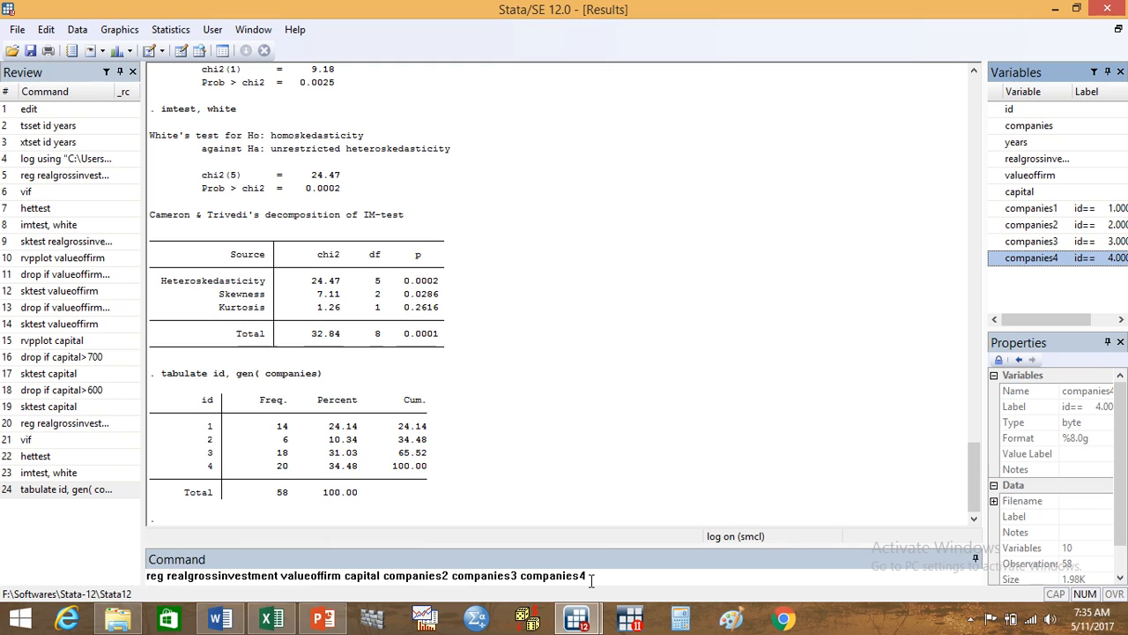
click(591, 579)
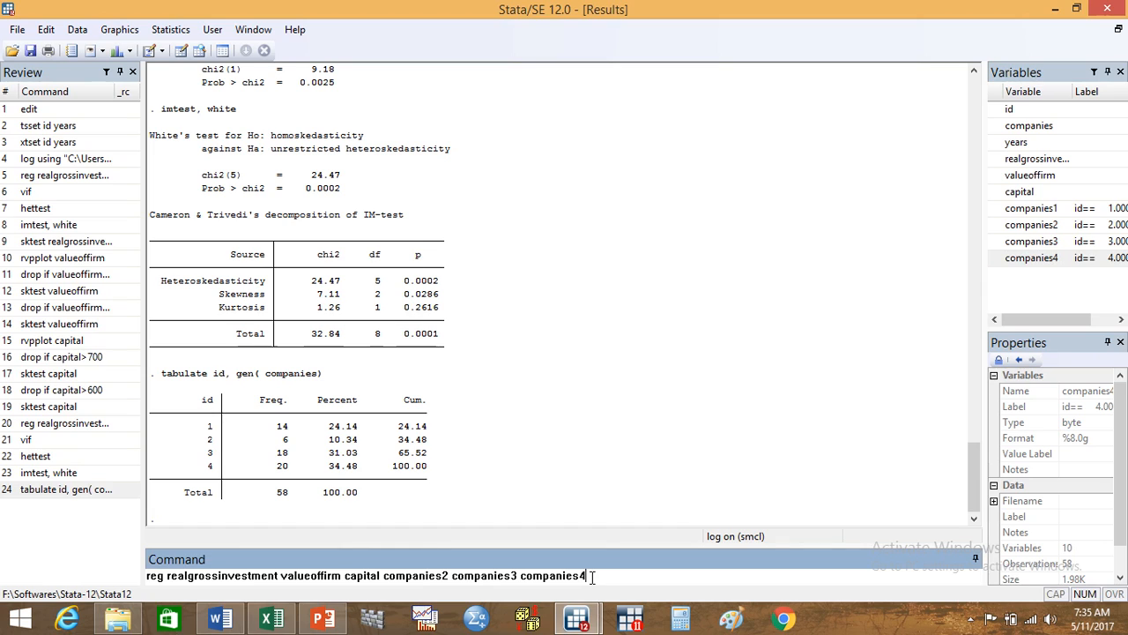
key(Return)
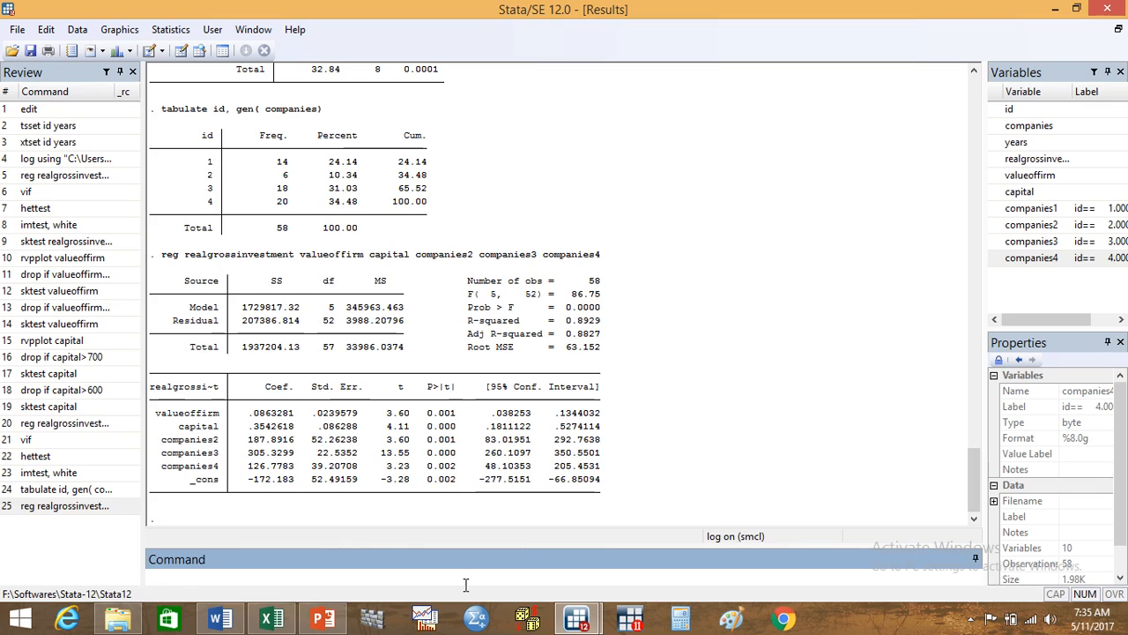
Step: Test the joint significance of the company dummies with testparm companies2 companies3 companies4
text(testprm)
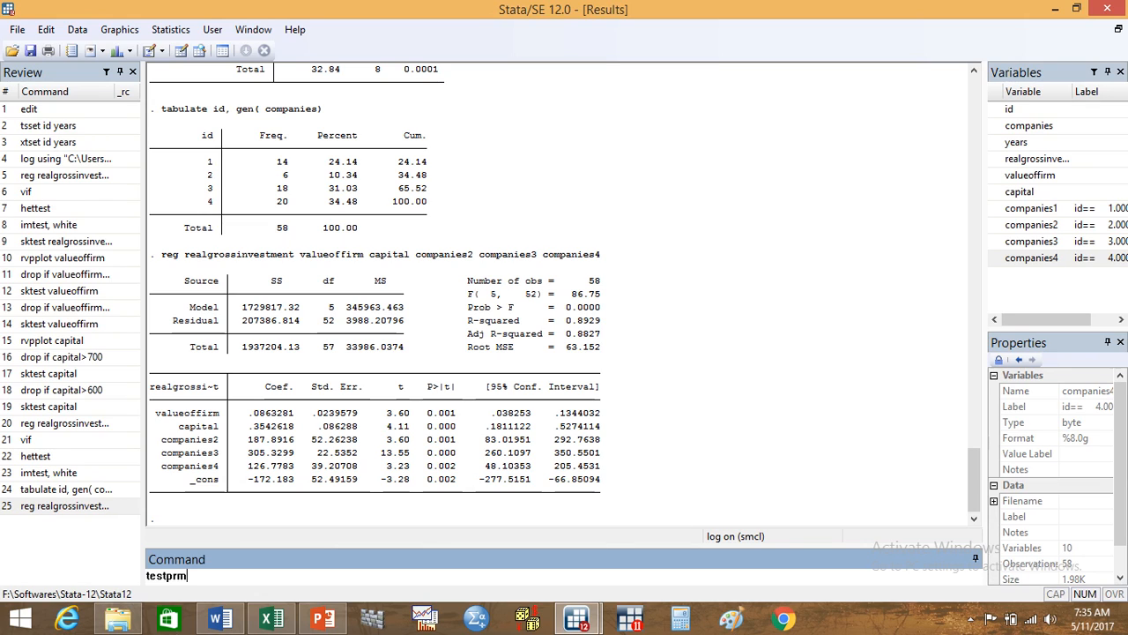
key(BackSpace)
key(BackSpace)
text(arm)
double_click(1045, 228)
double_click(1042, 244)
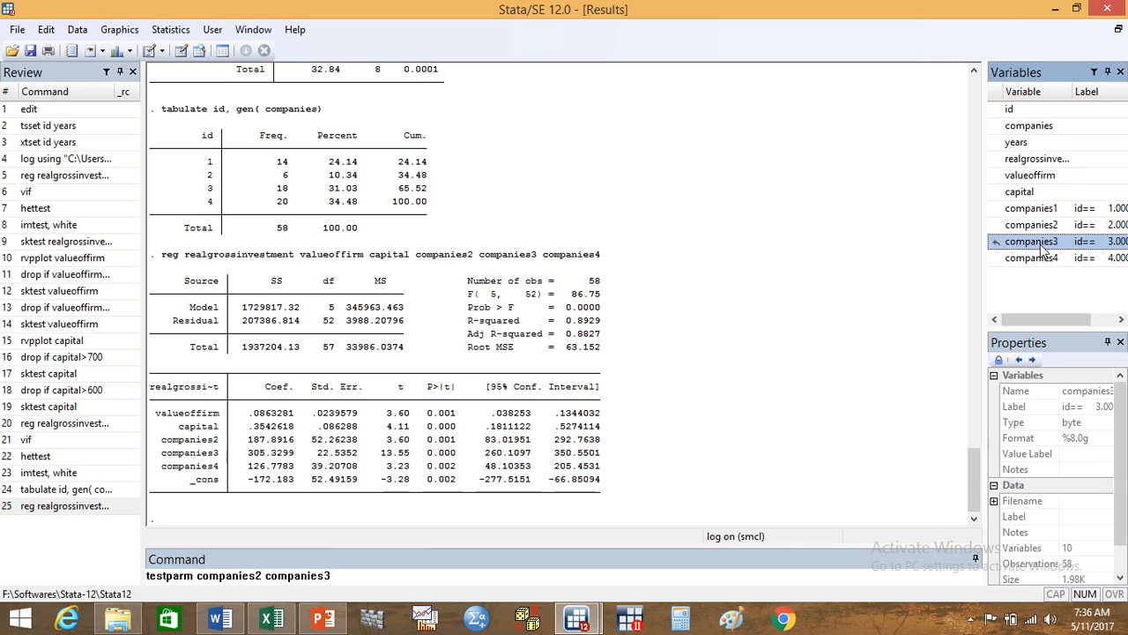
double_click(1040, 259)
key(Return)
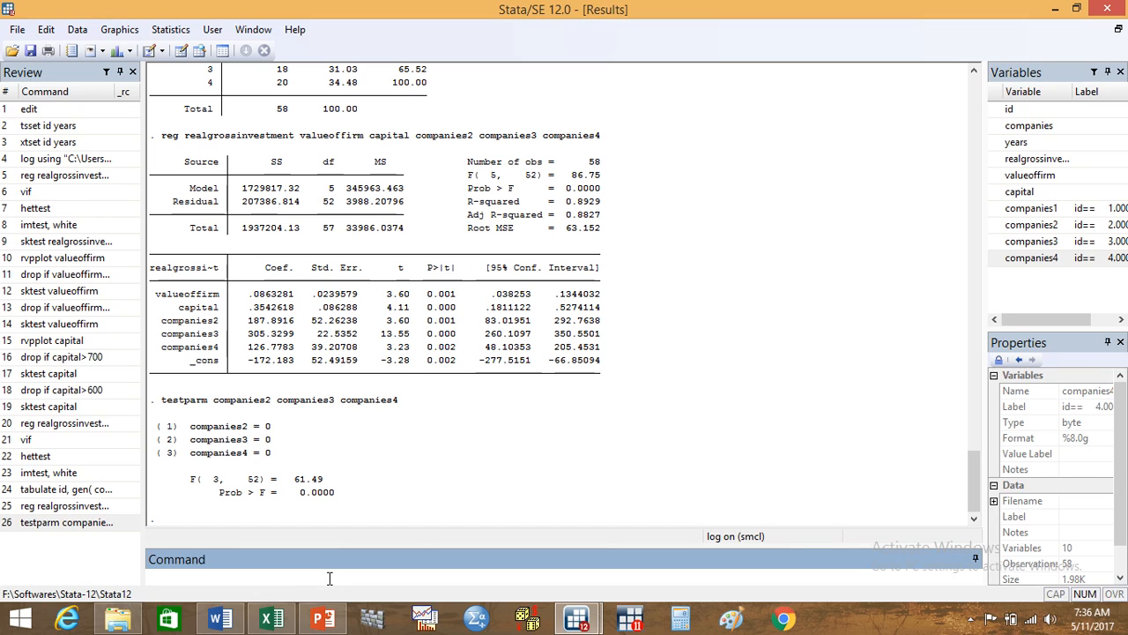
Step: Run a fixed-effects panel regression with the command xtreg realgrossinvestment valueoffirm capital, fe
text(xtreg)
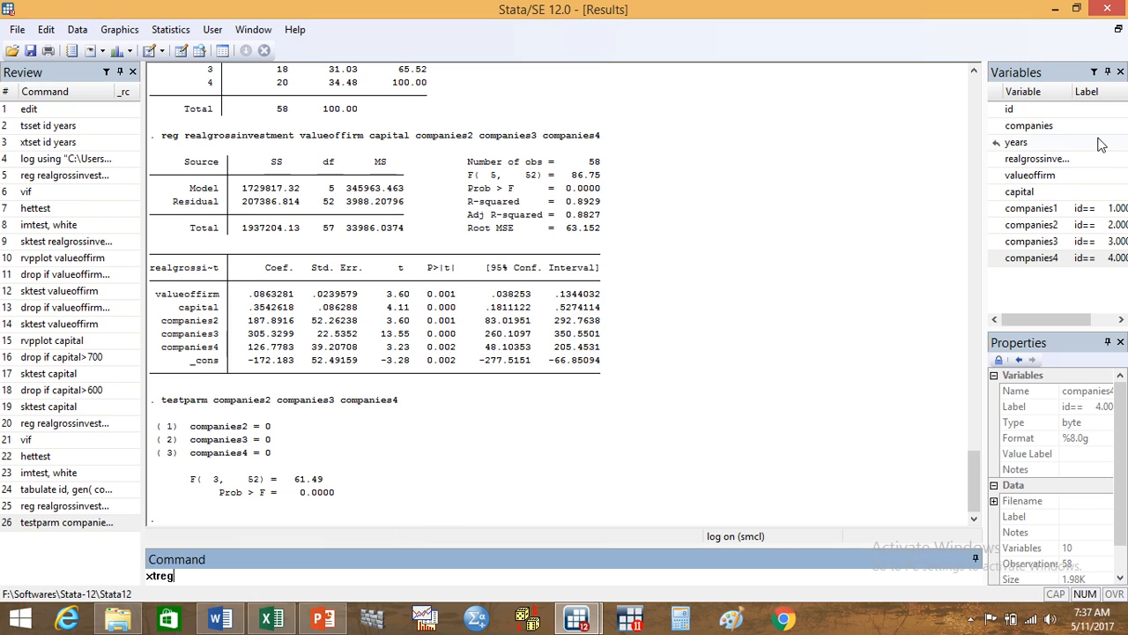
click(1033, 168)
click(1029, 176)
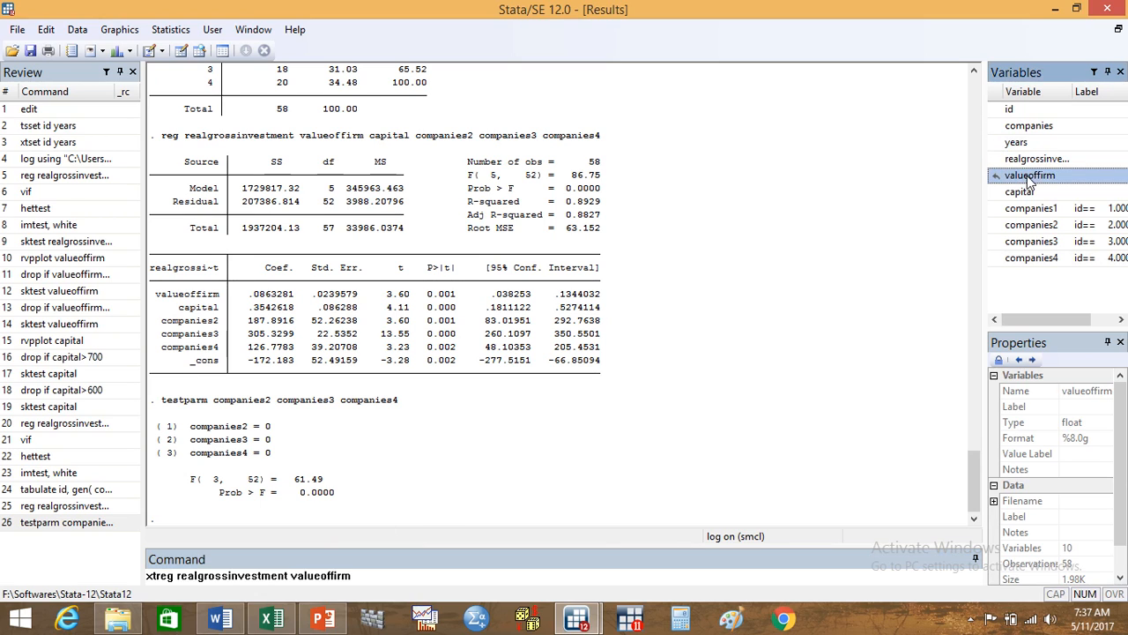
click(1023, 193)
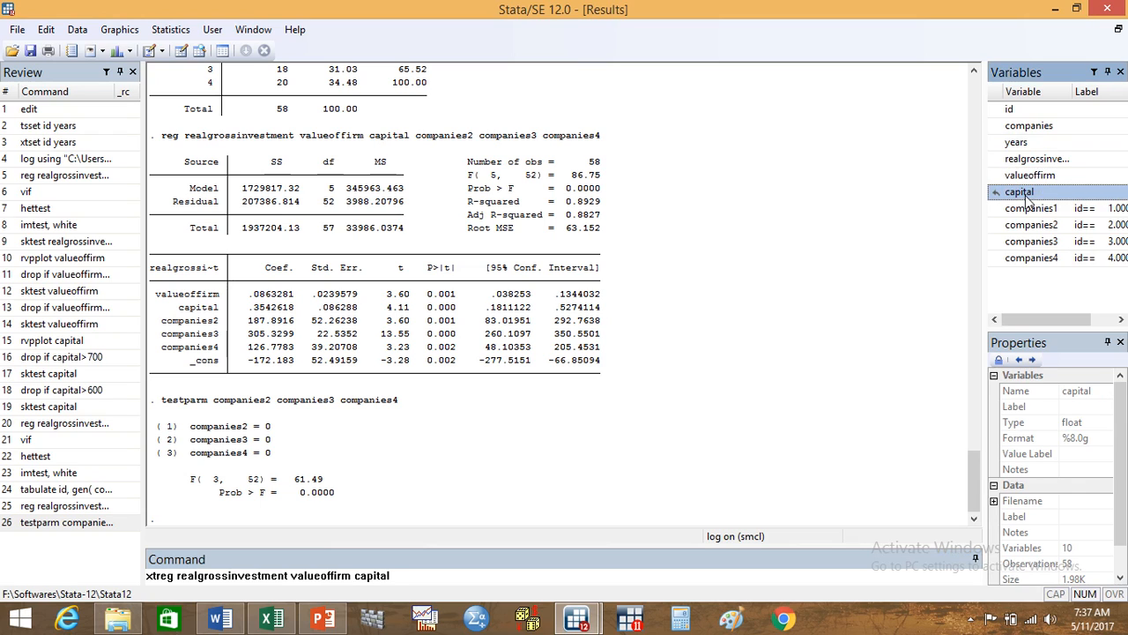
text(, fe)
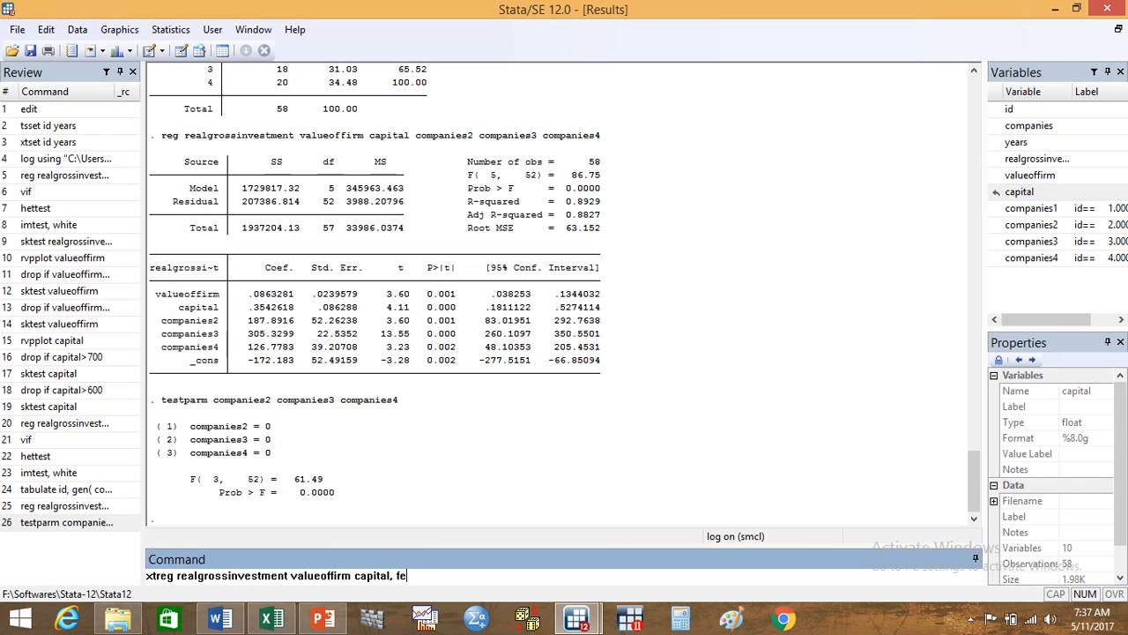
key(Return)
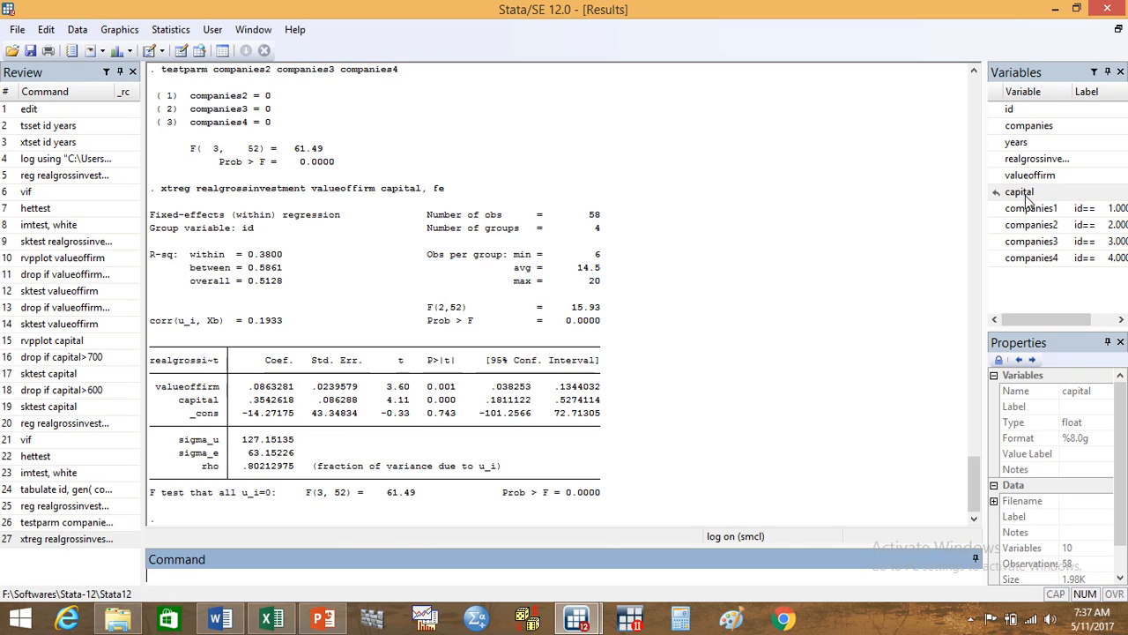
Step: Store the fixed-effects results under the name fixed with the command estimates store fixed
text(estimates store )
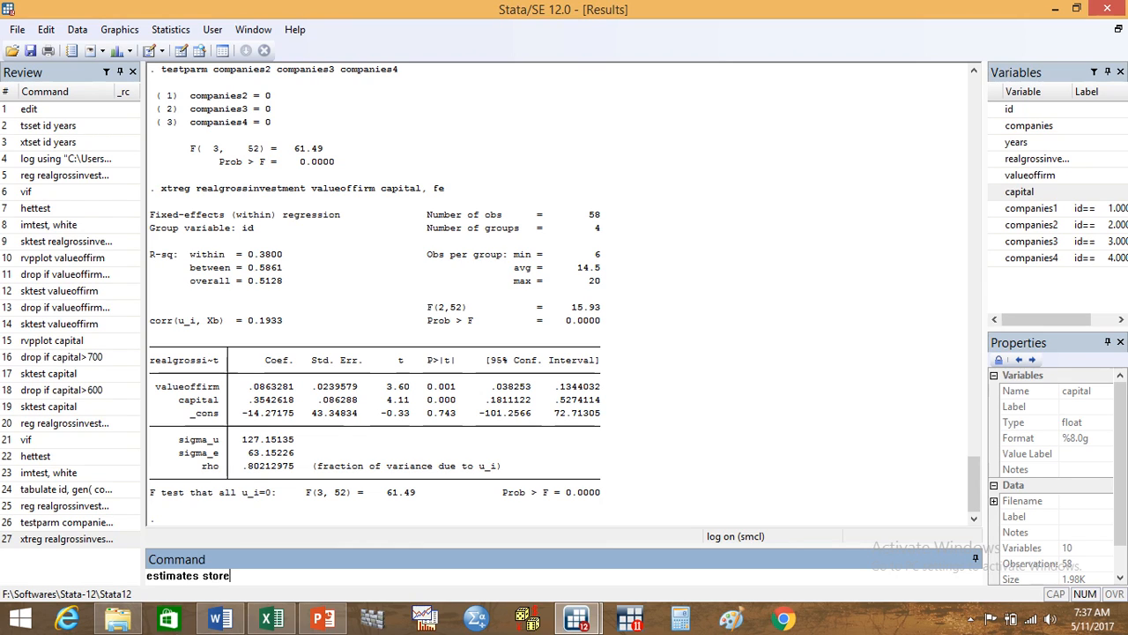
text(fixed)
key(Return)
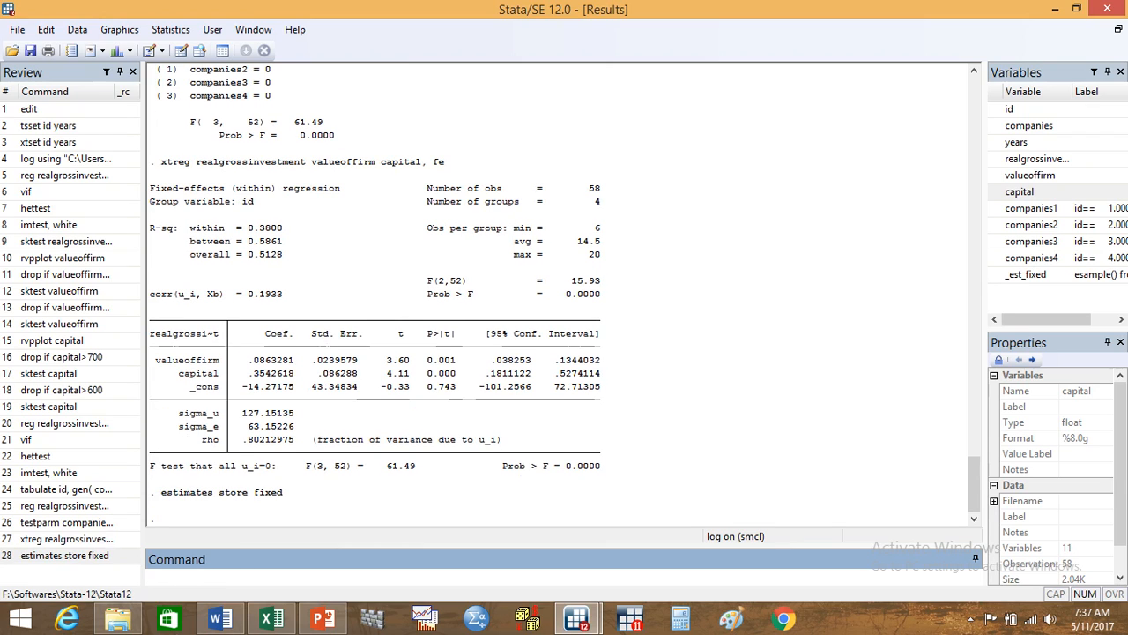
Step: Run a random-effects panel regression with the command xtreg realgrossinvestment valueoffirm capital, re
text(xtreg)
click(1049, 159)
double_click(1049, 159)
double_click(1034, 176)
double_click(1028, 192)
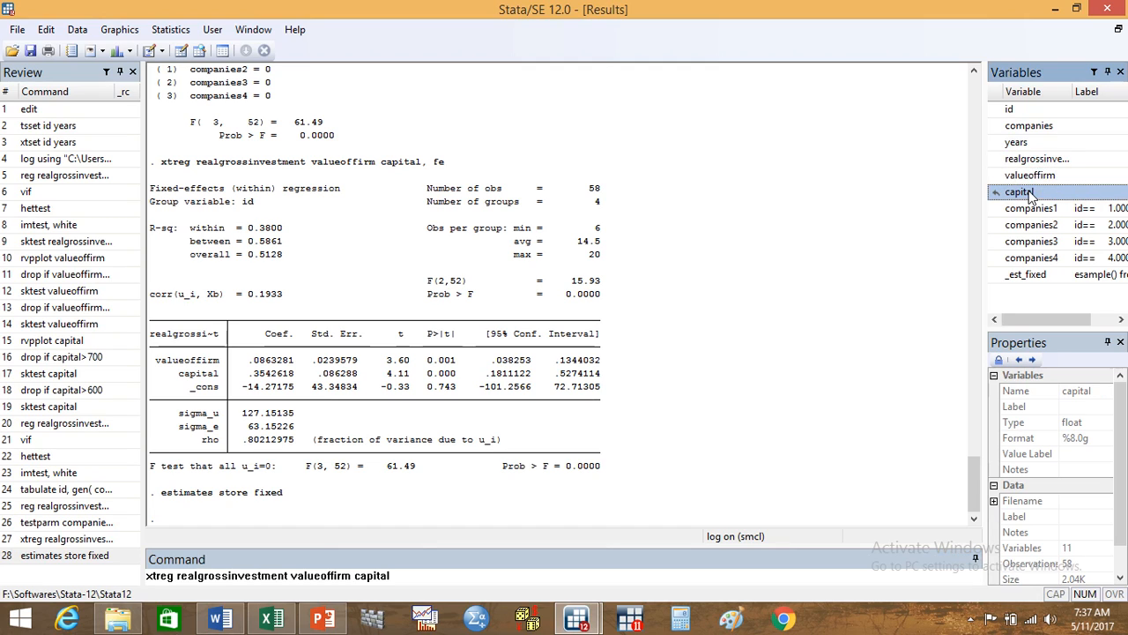
text(, re)
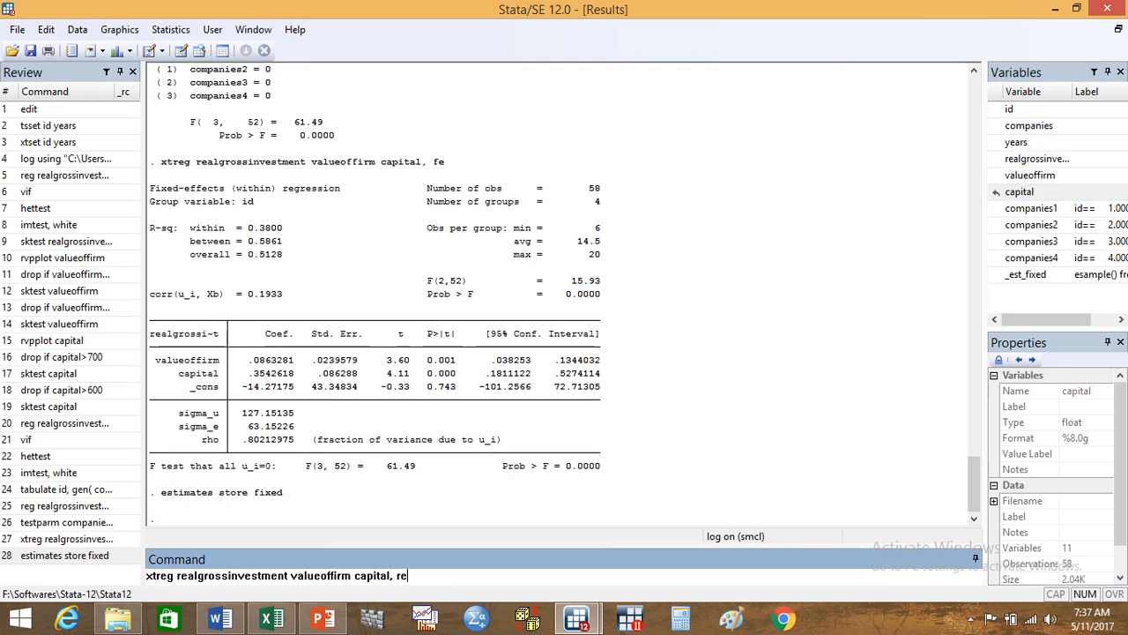
key(Return)
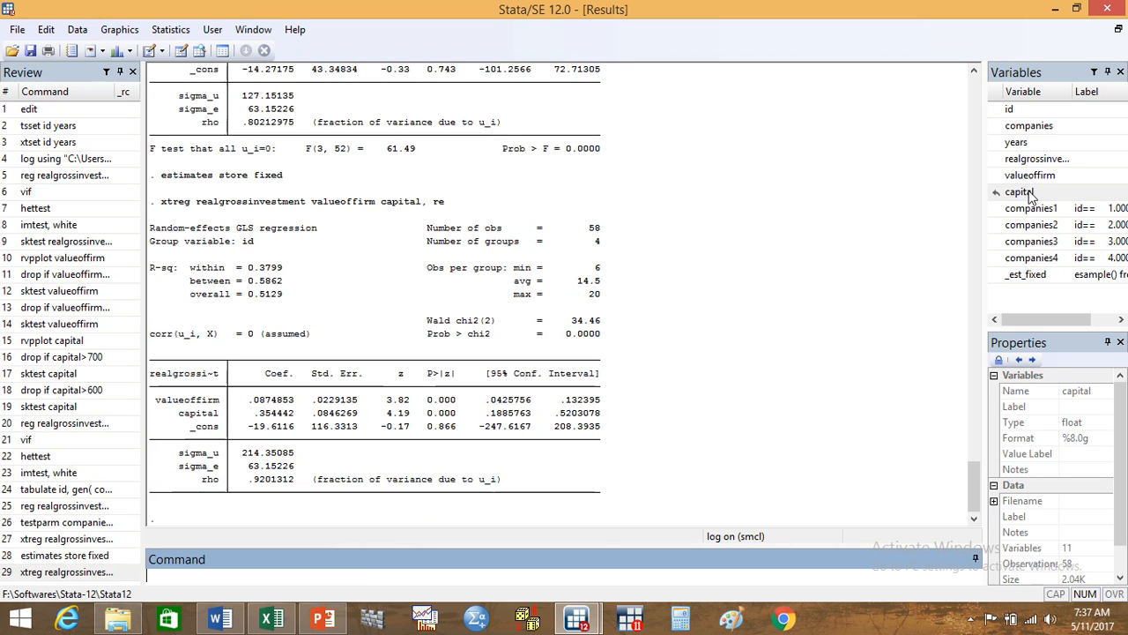
Step: Store the random-effects results under the name random with the command estimates store random
text(estimates)
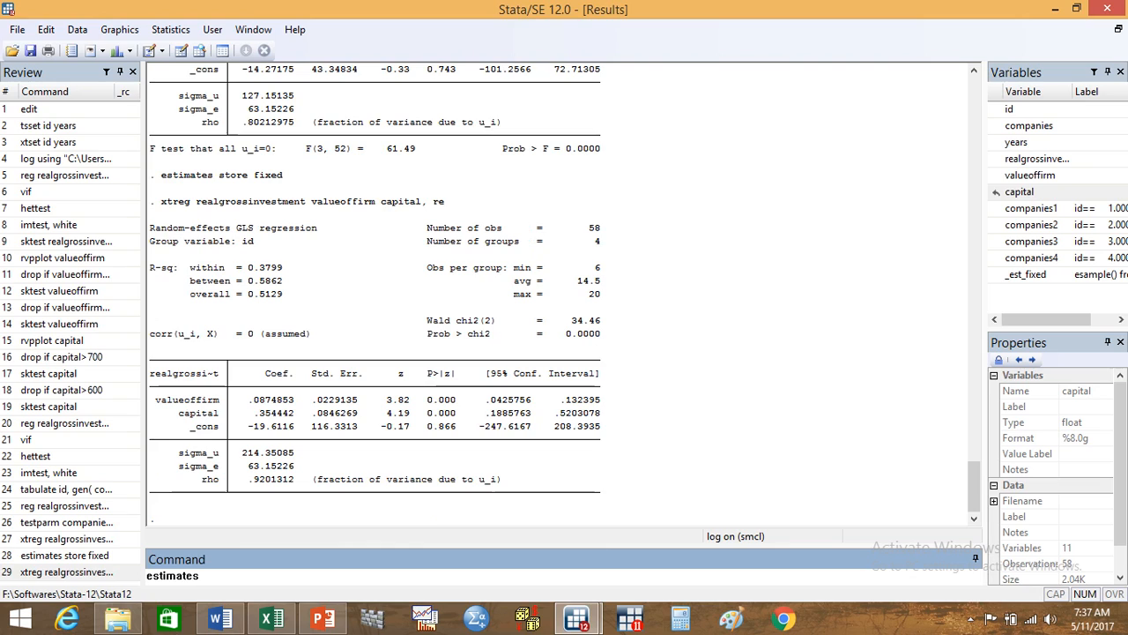
text( store)
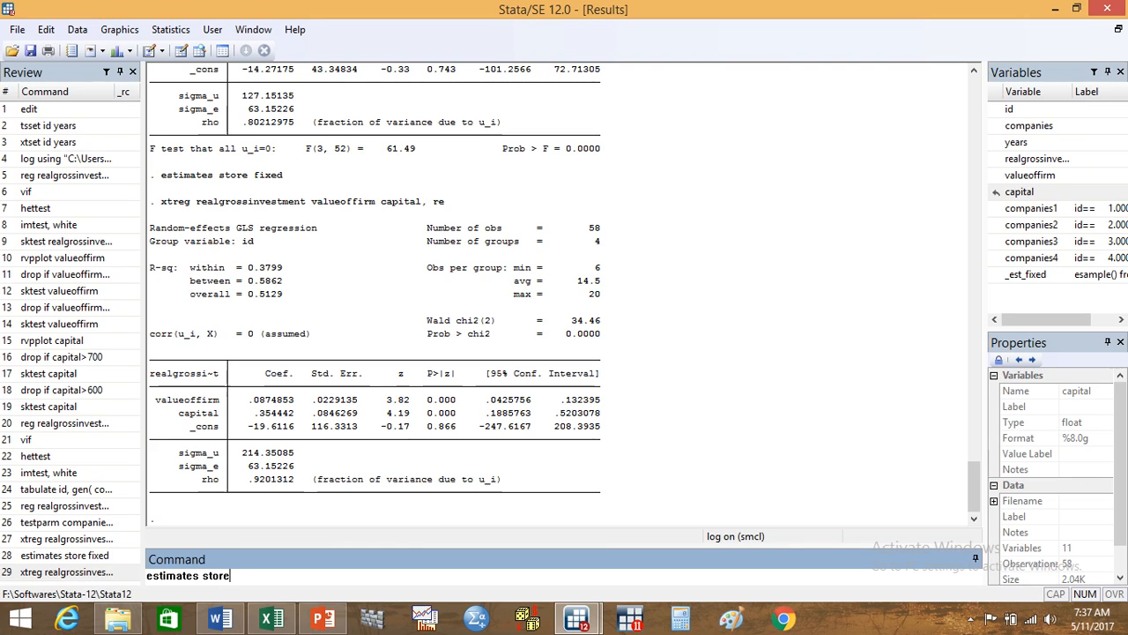
text( random)
key(Return)
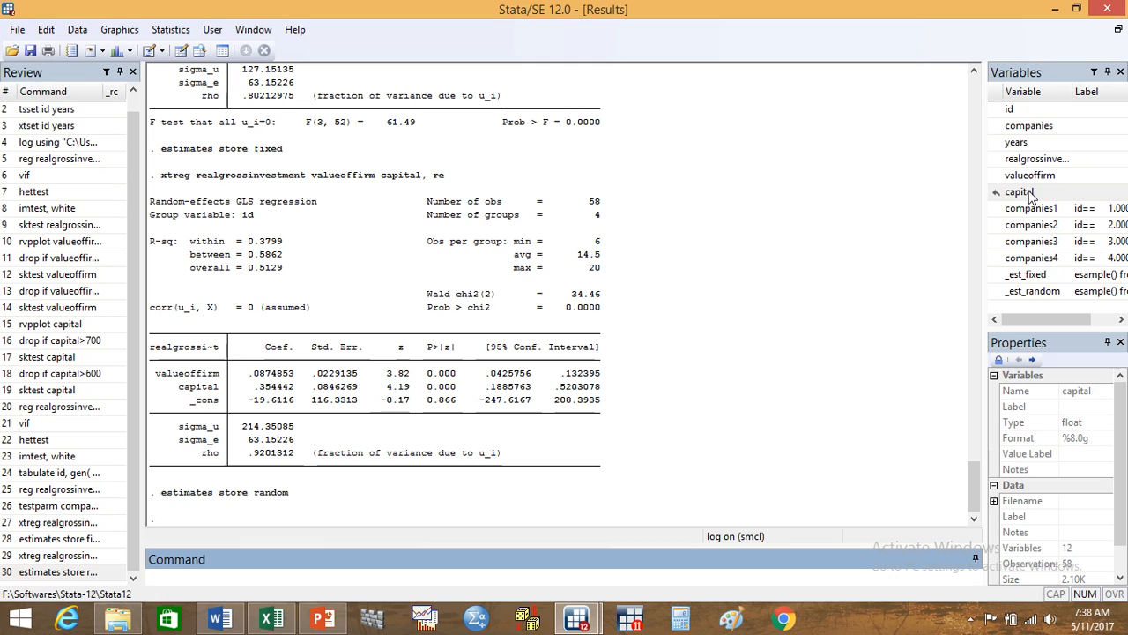
Step: Compare the stored fixed and random estimates with a Hausman test using the command hausman fixed random
text(hausman fixed random)
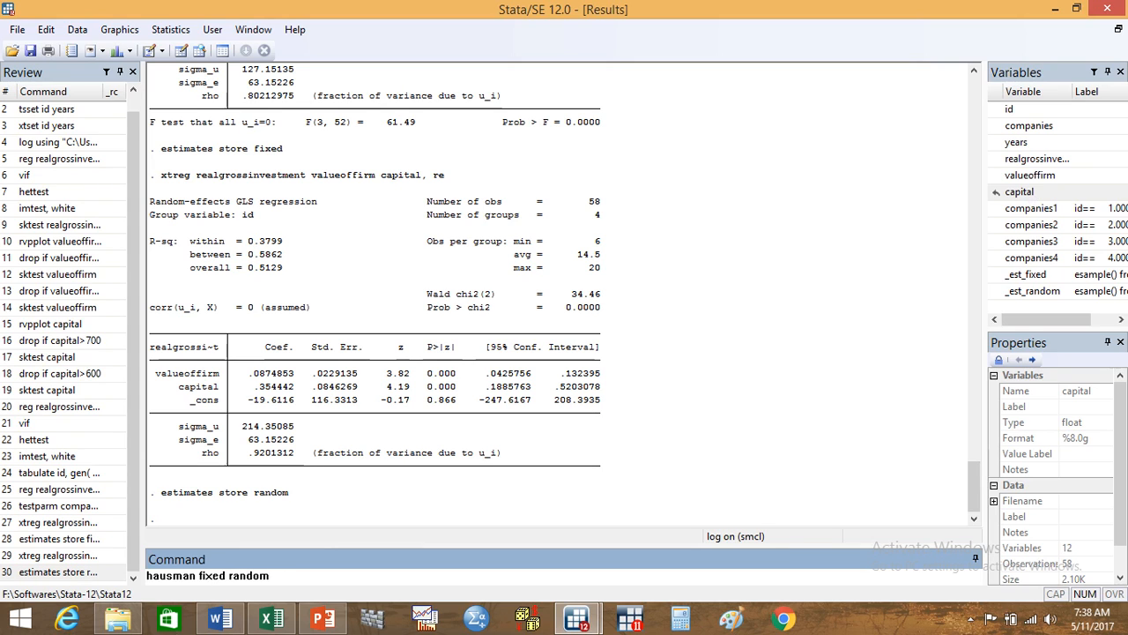
key(Return)
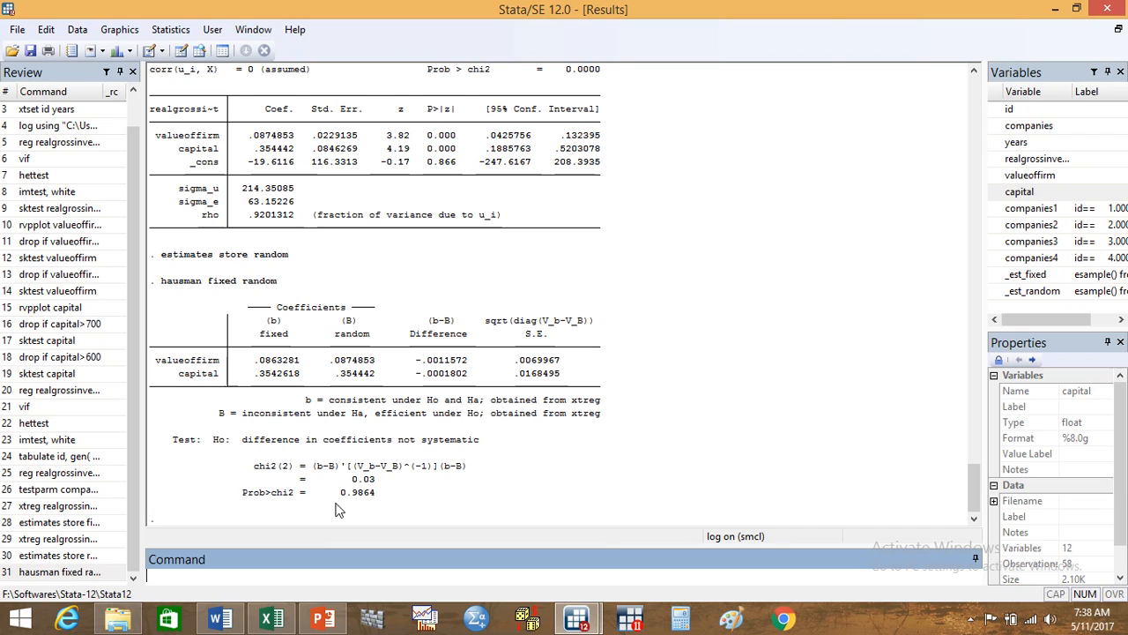
Step: Rerun the random-effects regression with robust standard errors using xtreg realgrossinvestment valueoffirm capital, re robust
text(xtreg)
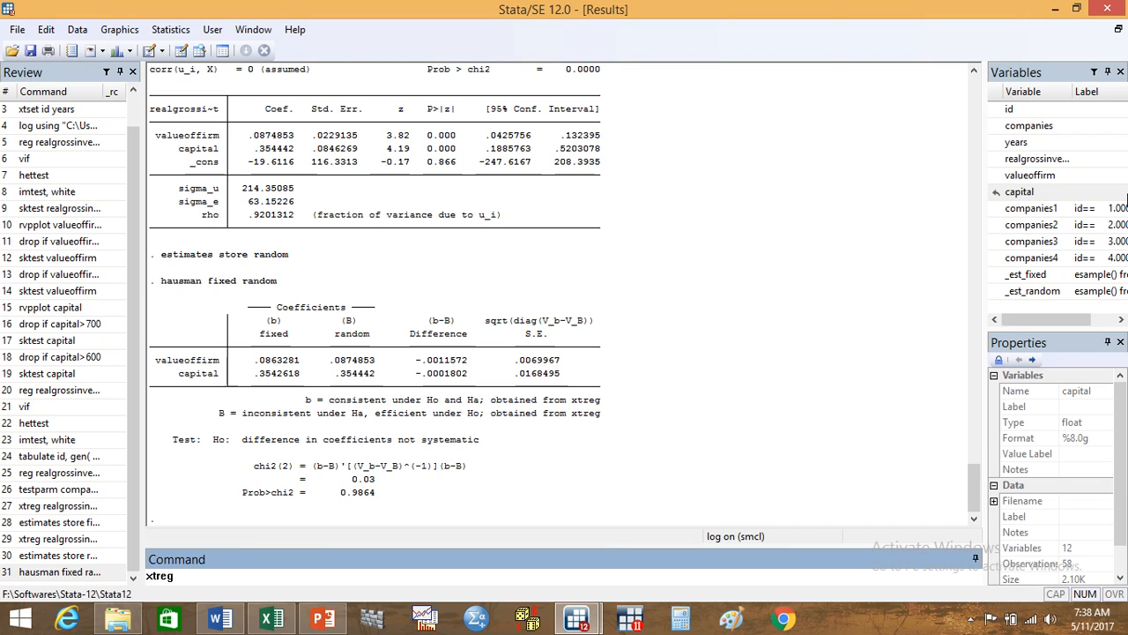
double_click(1033, 159)
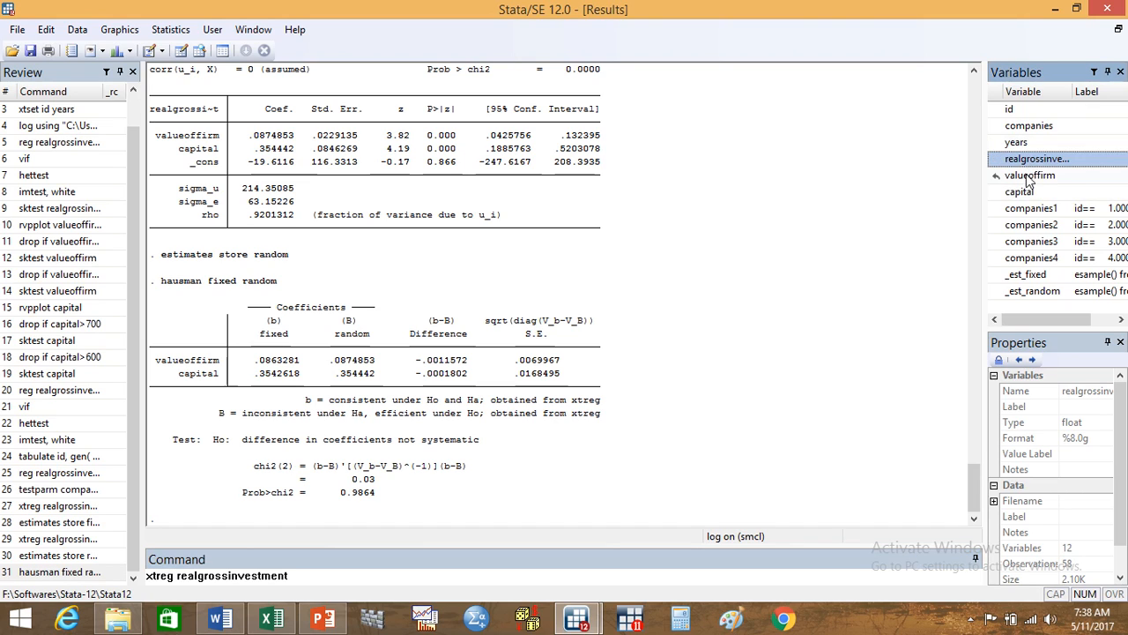
double_click(1030, 176)
double_click(1022, 192)
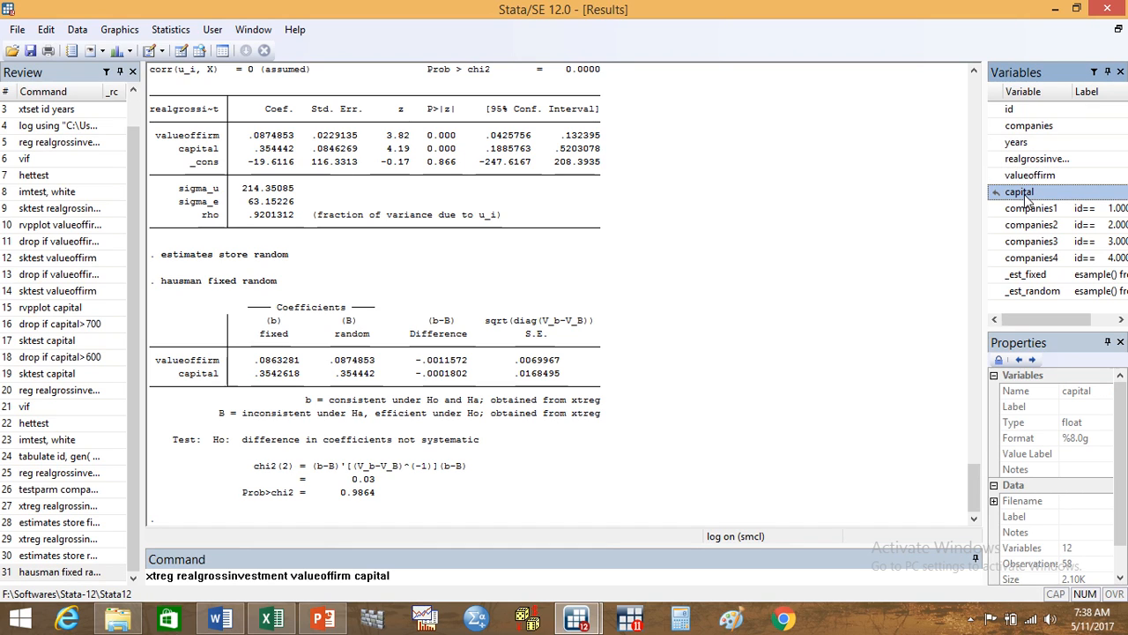
text(, re)
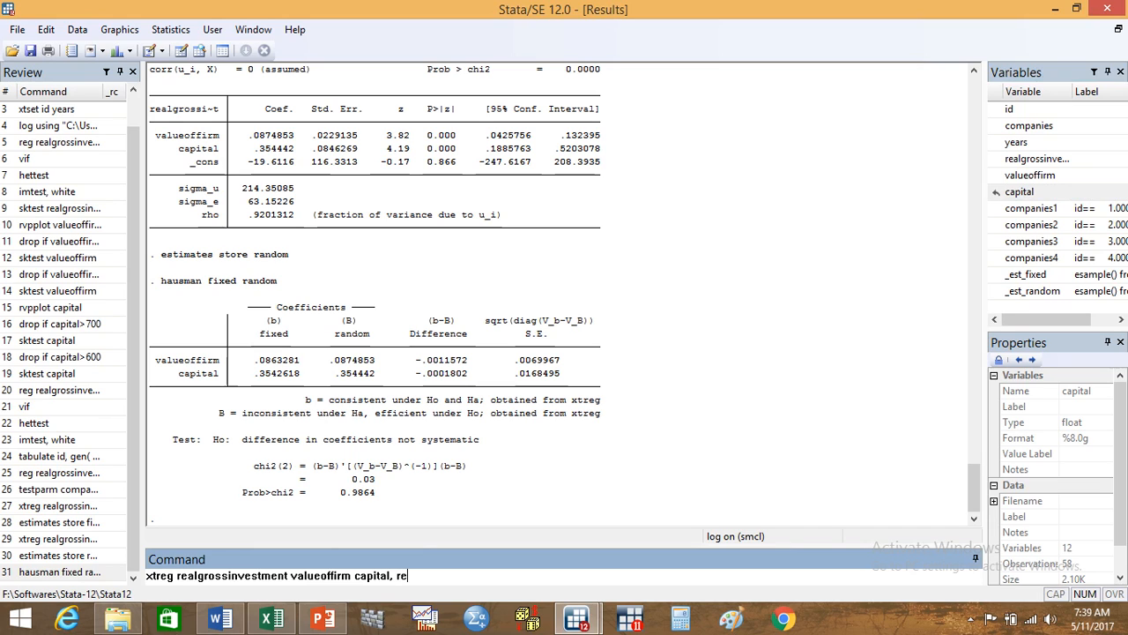
text(robust)
key(Return)
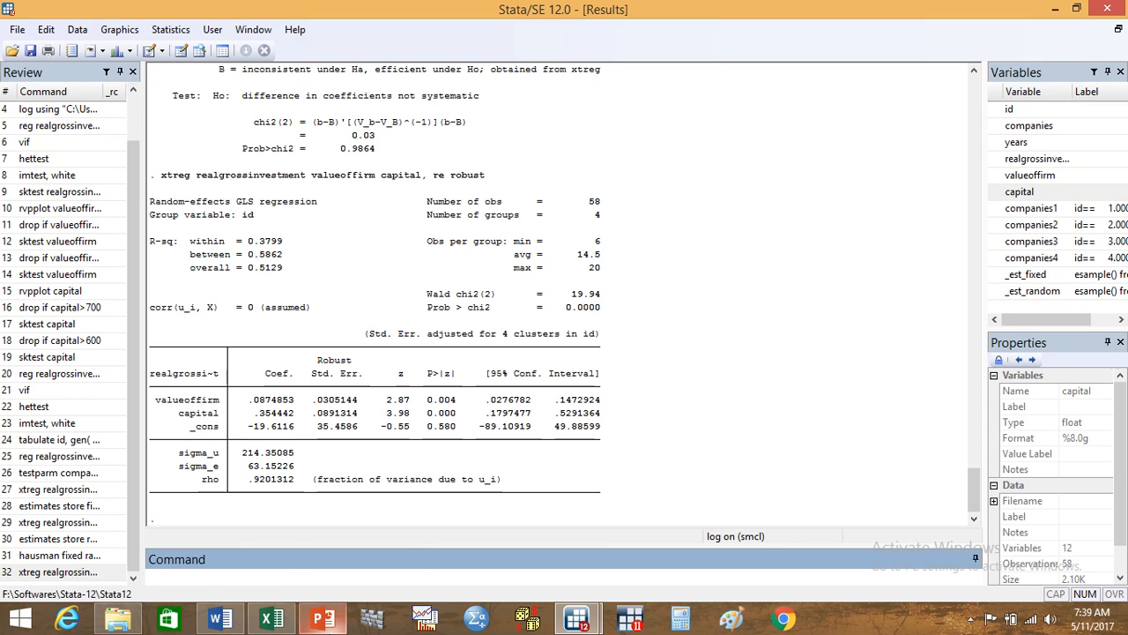
Step: Run the Breusch-Pagan Lagrangian multiplier test for random effects with the command xttest0
mouse_move(328, 627)
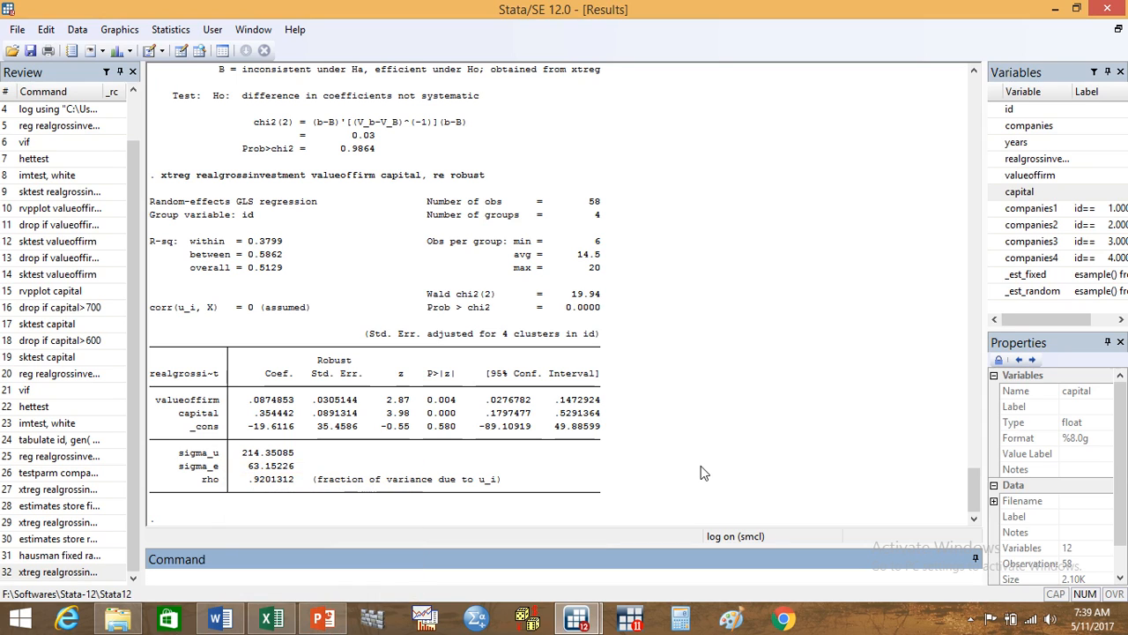
text(xttest0)
key(Return)
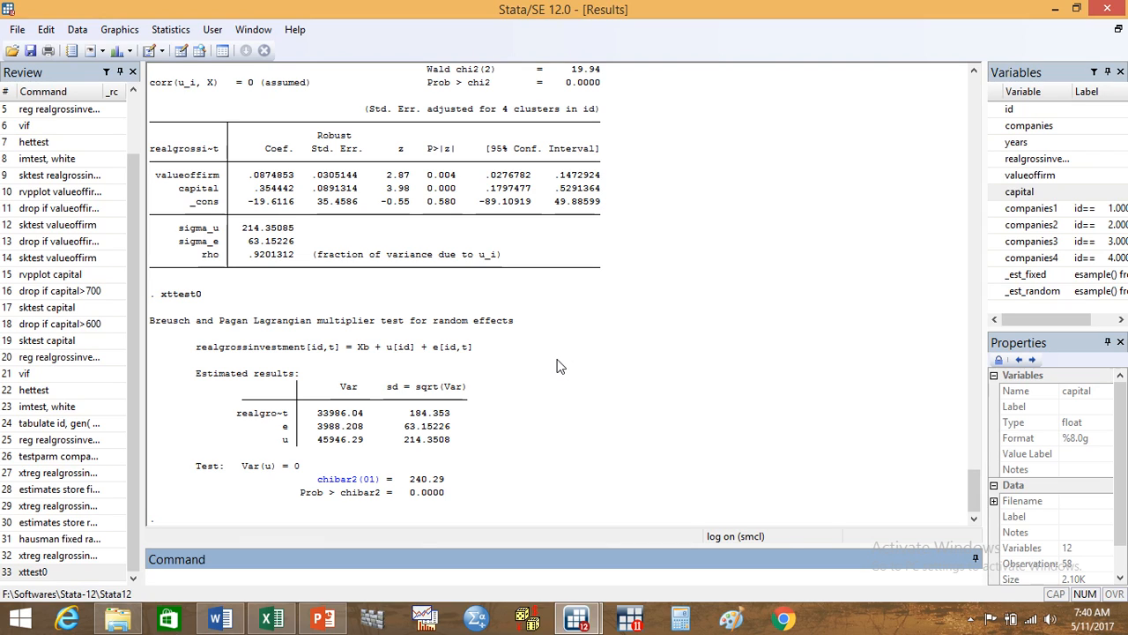
Step: Stop recording the session results by closing the log file with the command log close
text(log close)
key(Return)
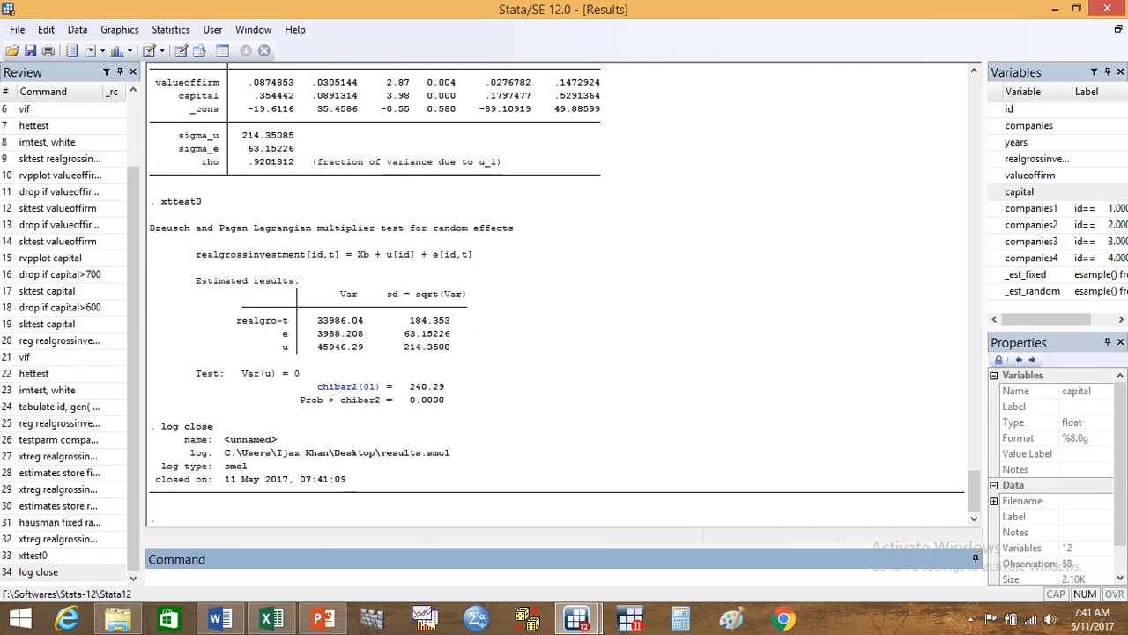
Step: Copy the path of the closed results.smcl log from the output and open that file in the Viewer
drag(222, 451, 454, 458)
key(ctrl+c)
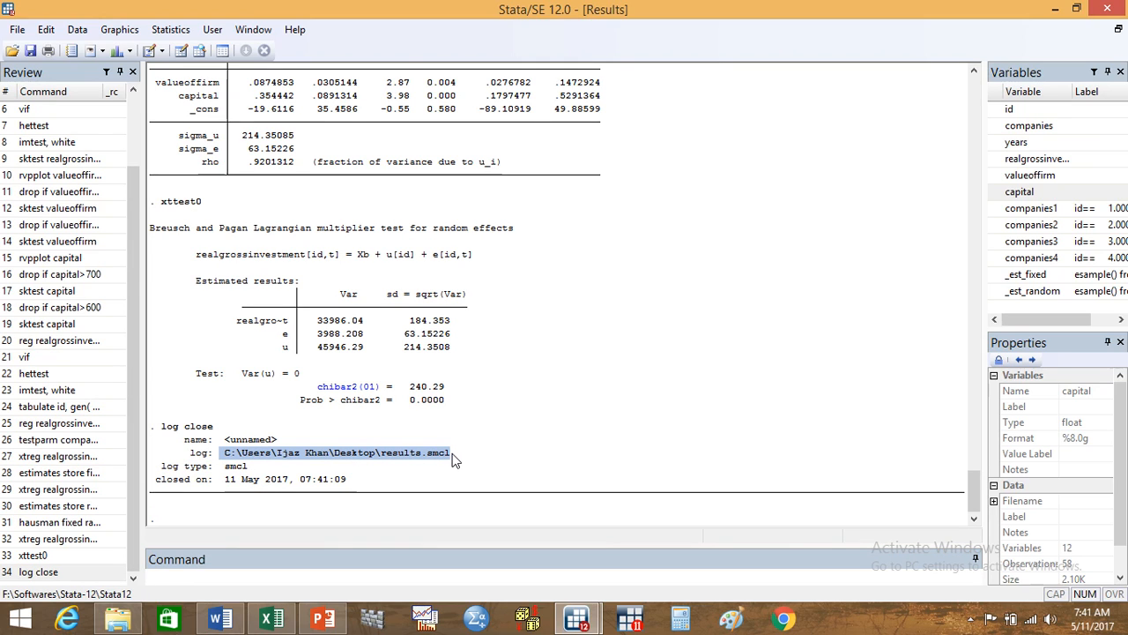
click(17, 31)
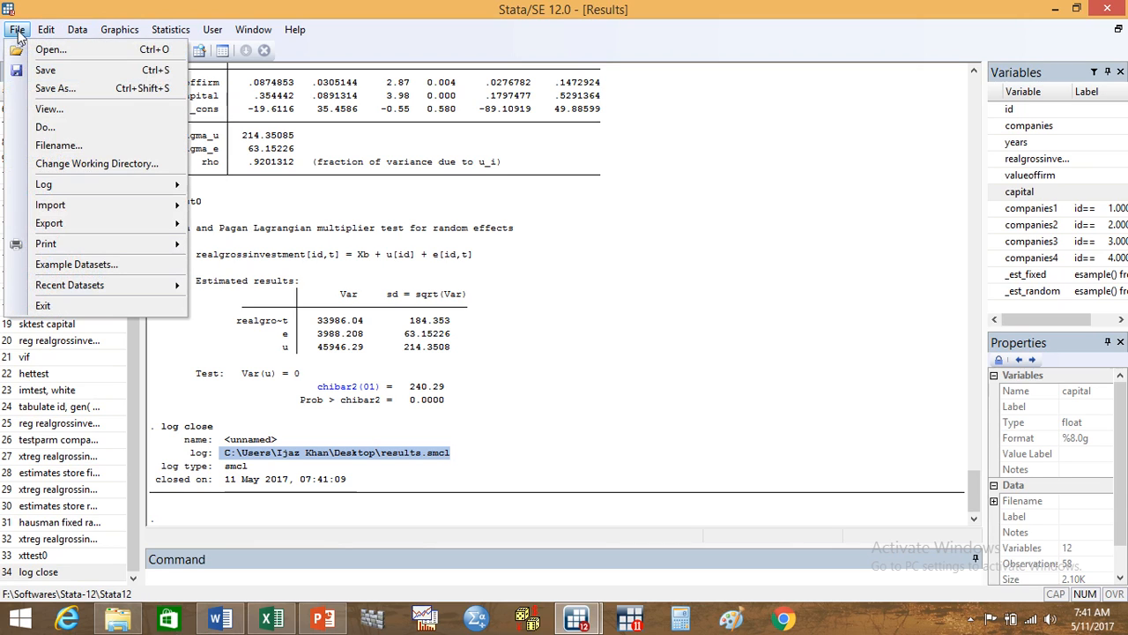
click(72, 109)
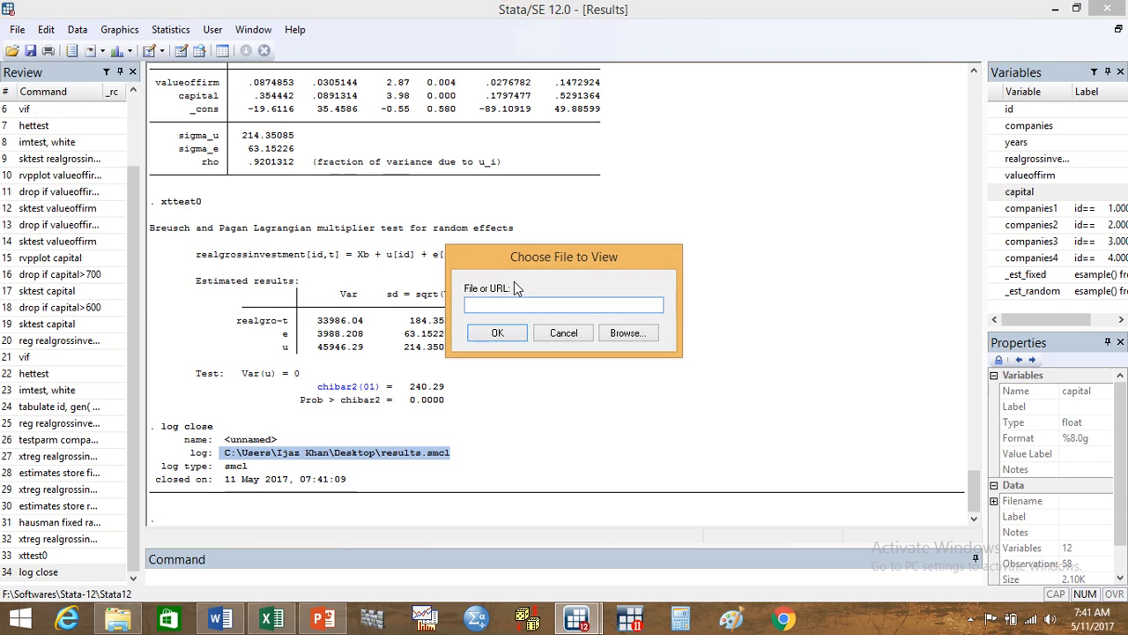
key(ctrl+v)
key(Return)
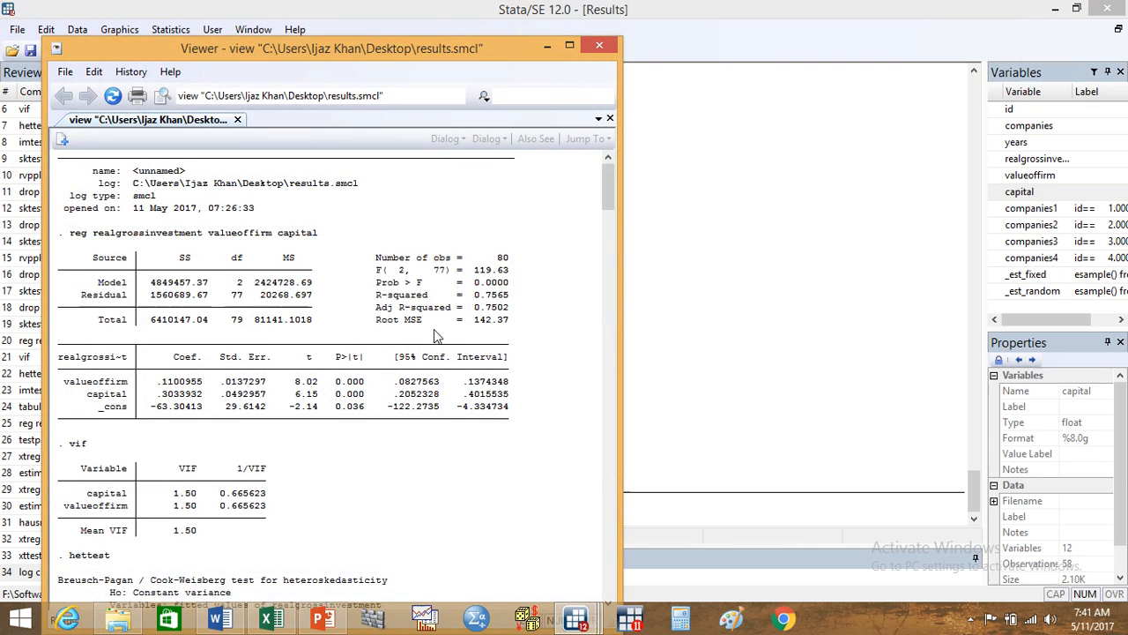
Step: Copy the entire results.smcl log from the Viewer and paste it into a new Notepad document
key(ctrl+a)
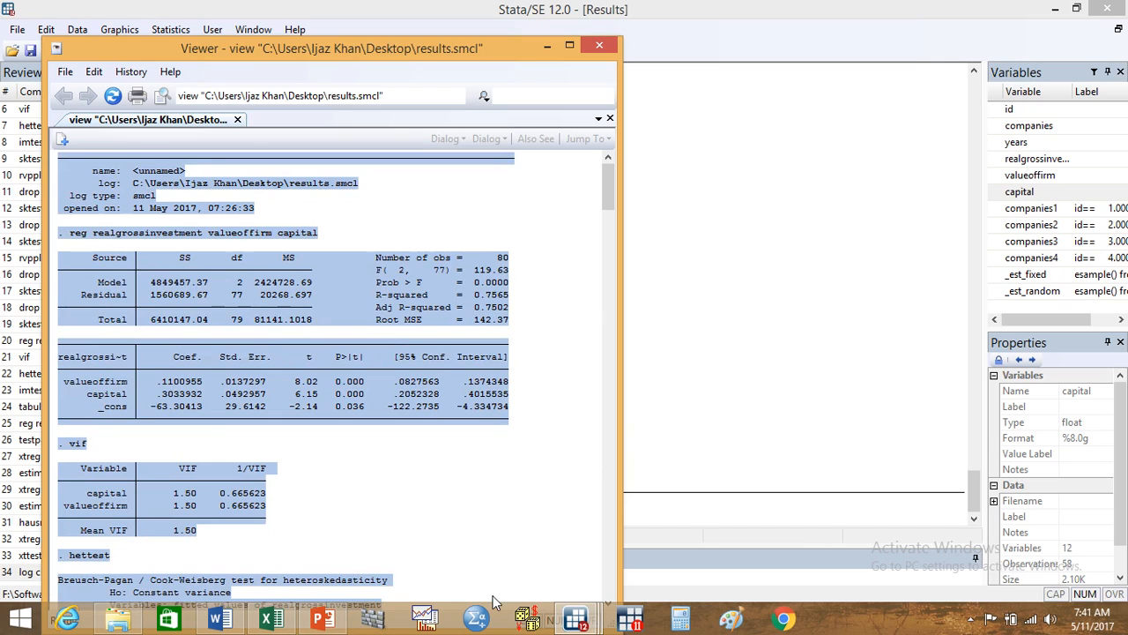
click(23, 628)
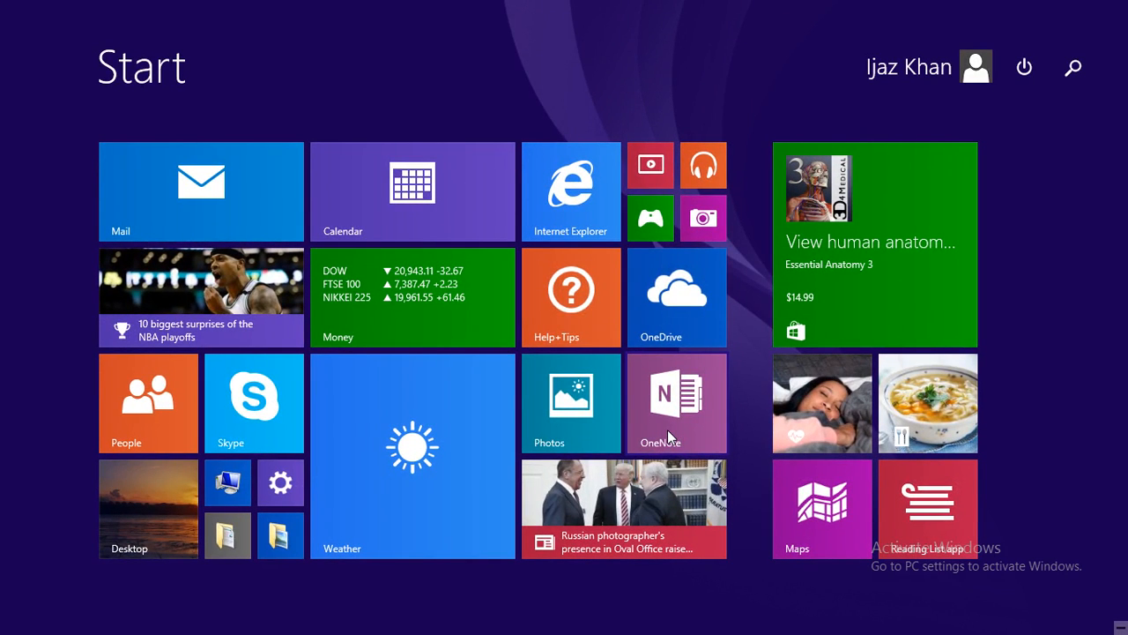
key(super+s)
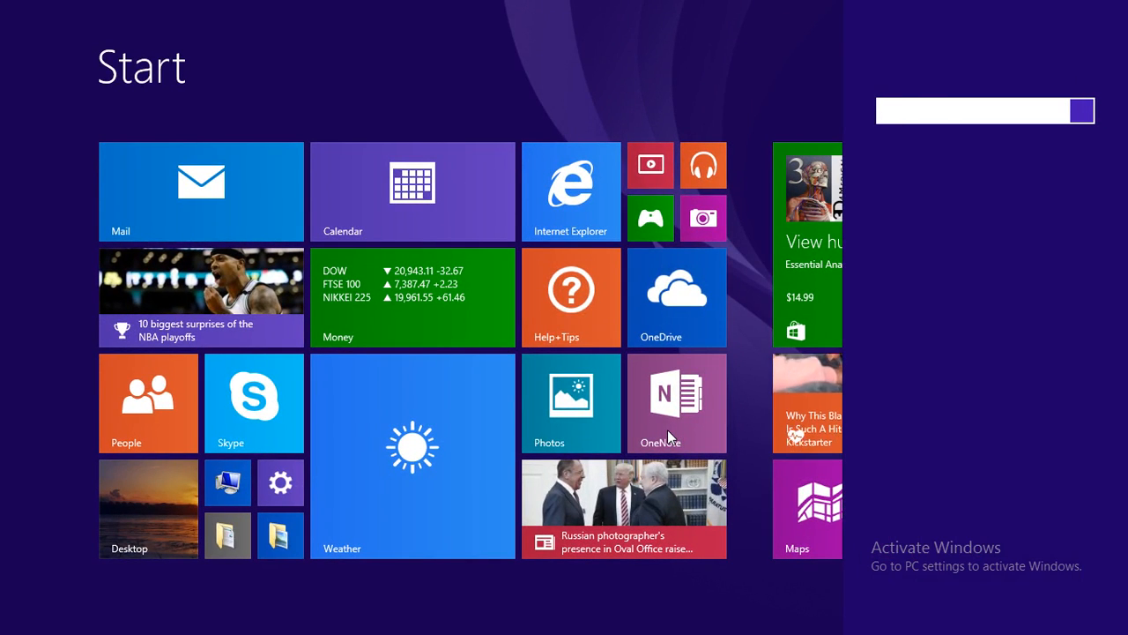
text(notepad)
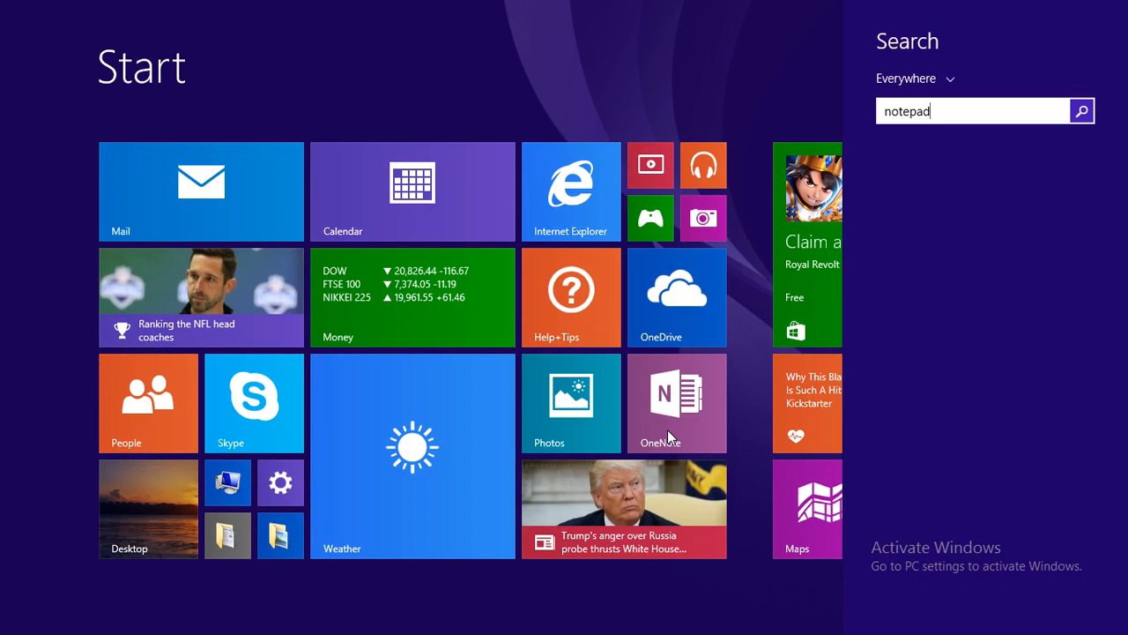
key(Escape)
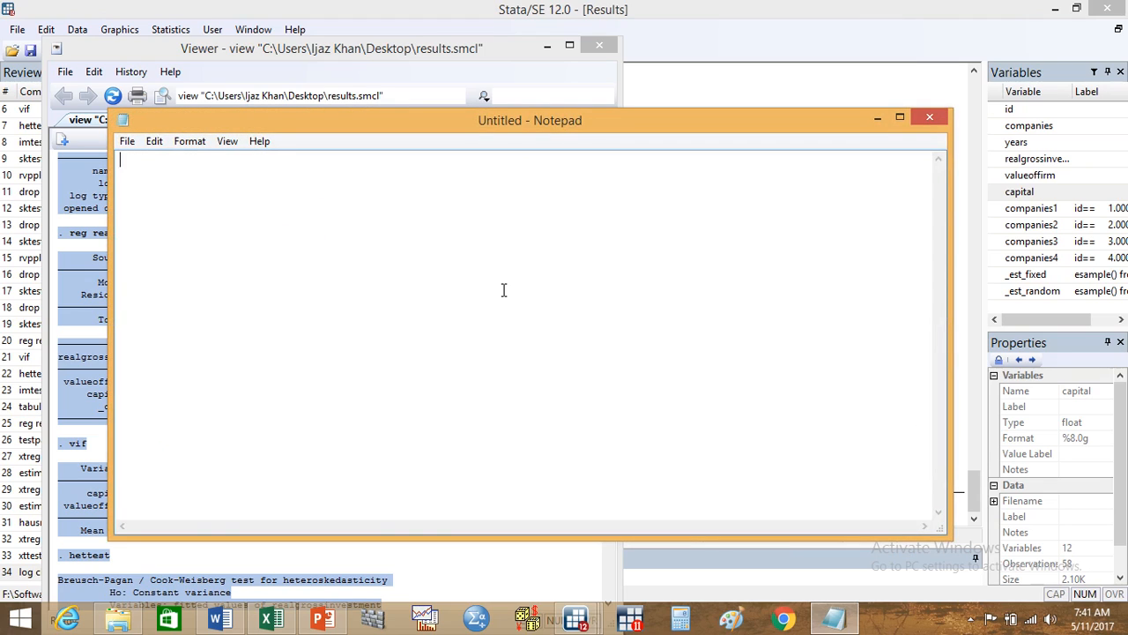
key(ctrl+v)
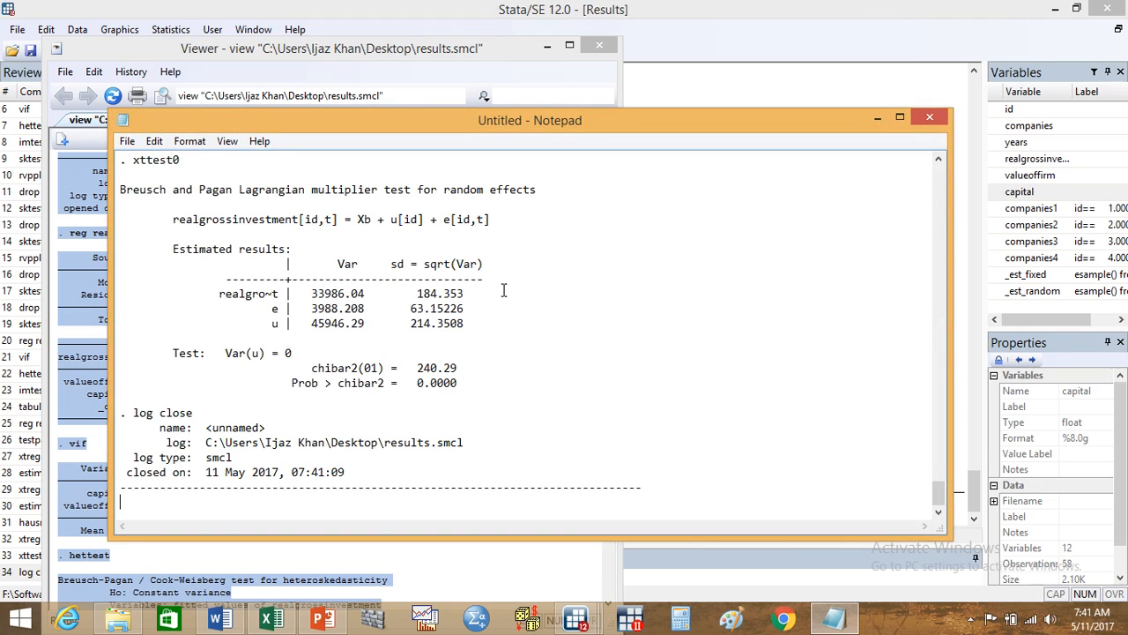
Step: Save the pasted log as a text document named Results 1 on the Desktop and close the Notepad document
drag(940, 491, 944, 153)
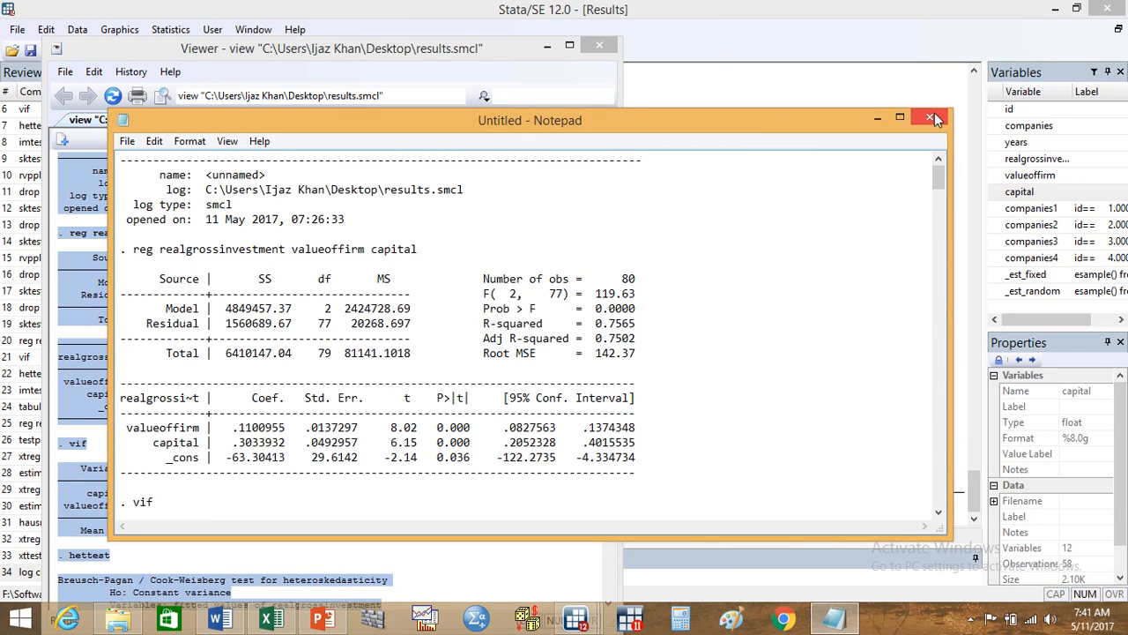
key(ctrl+s)
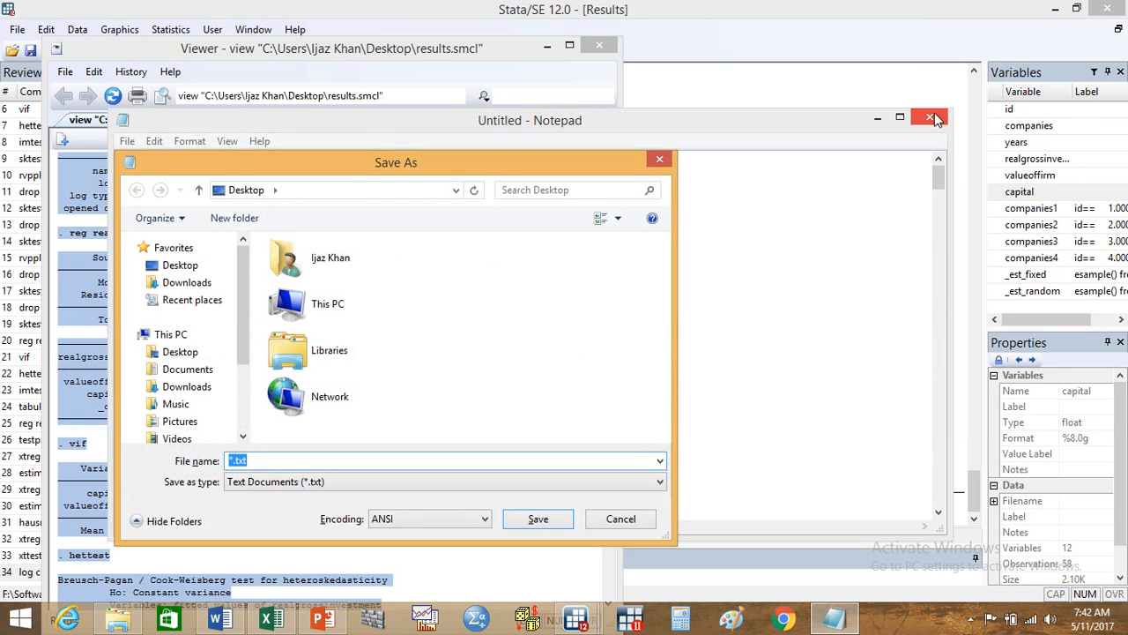
text(Results)
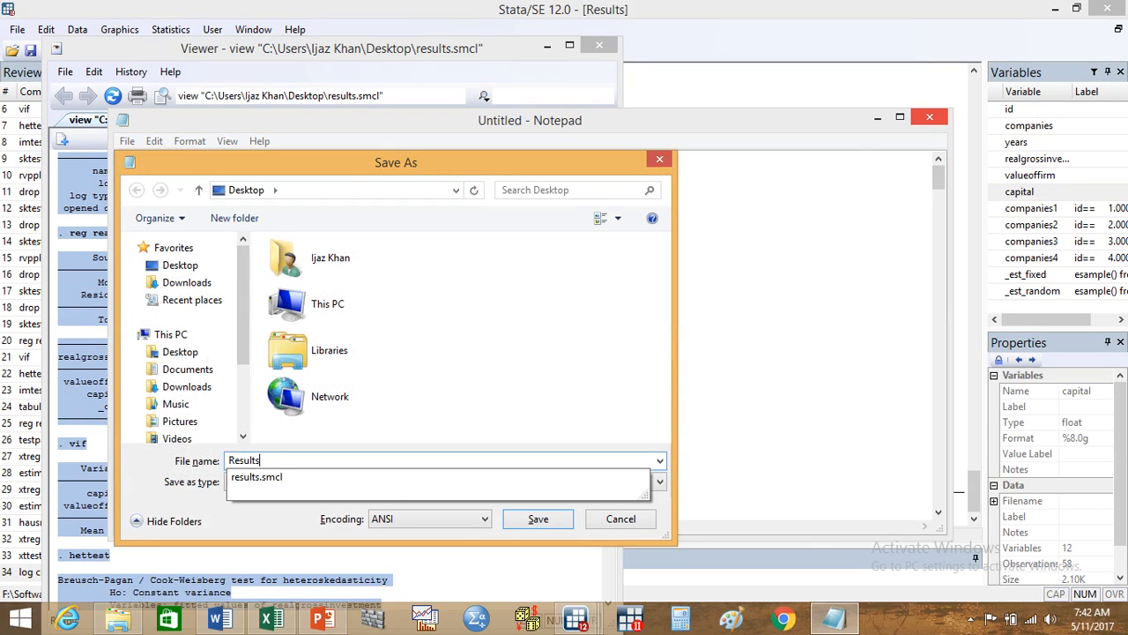
text( 1)
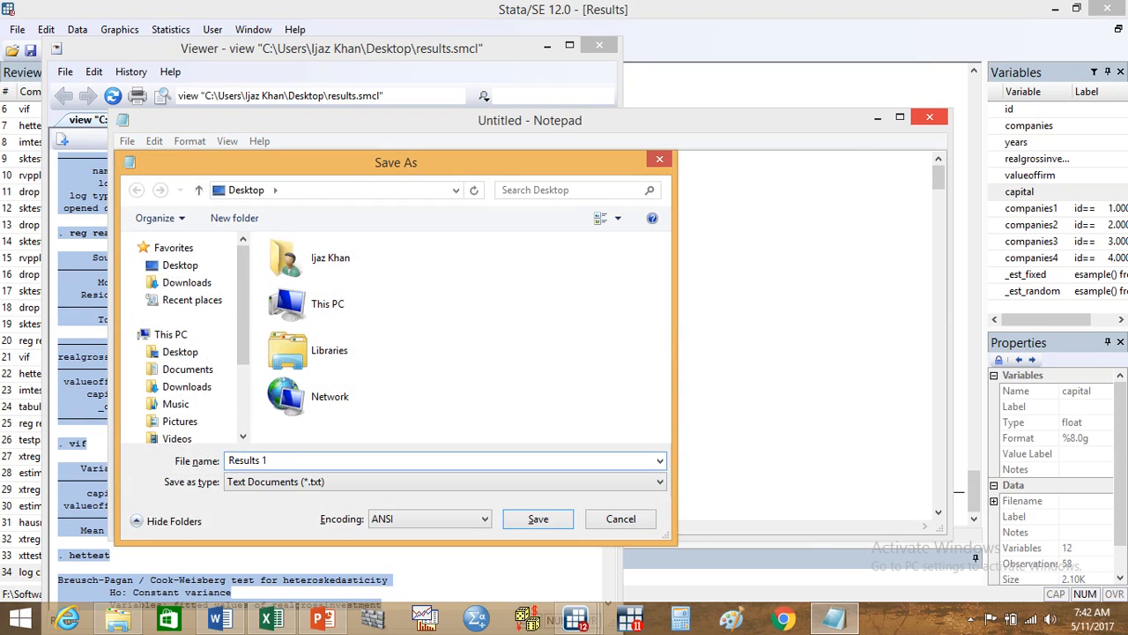
click(214, 266)
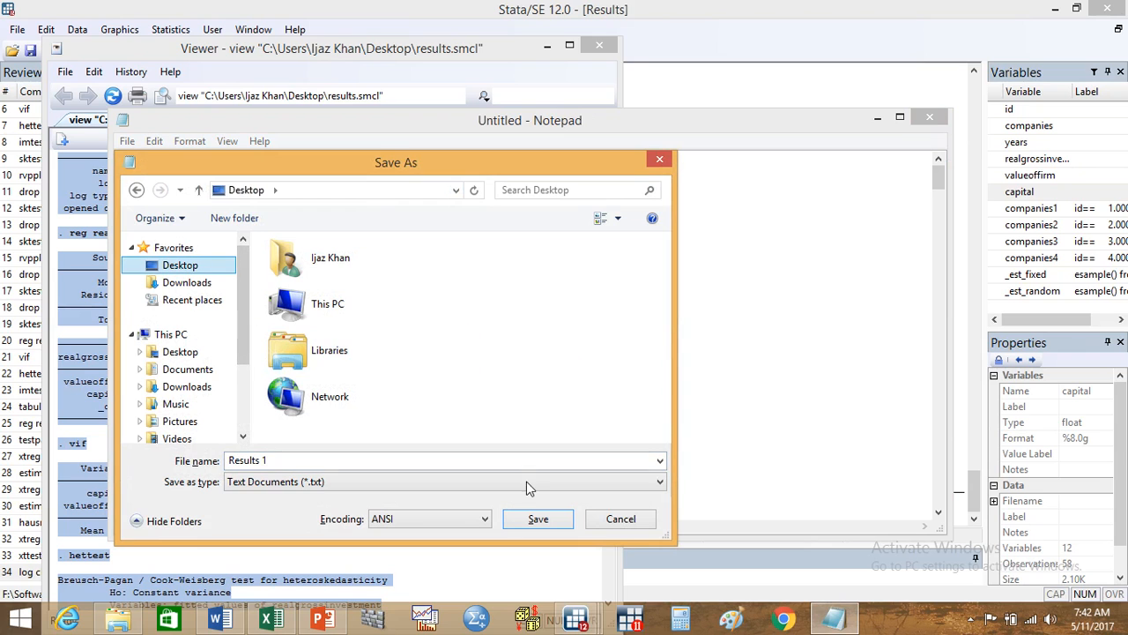
click(539, 519)
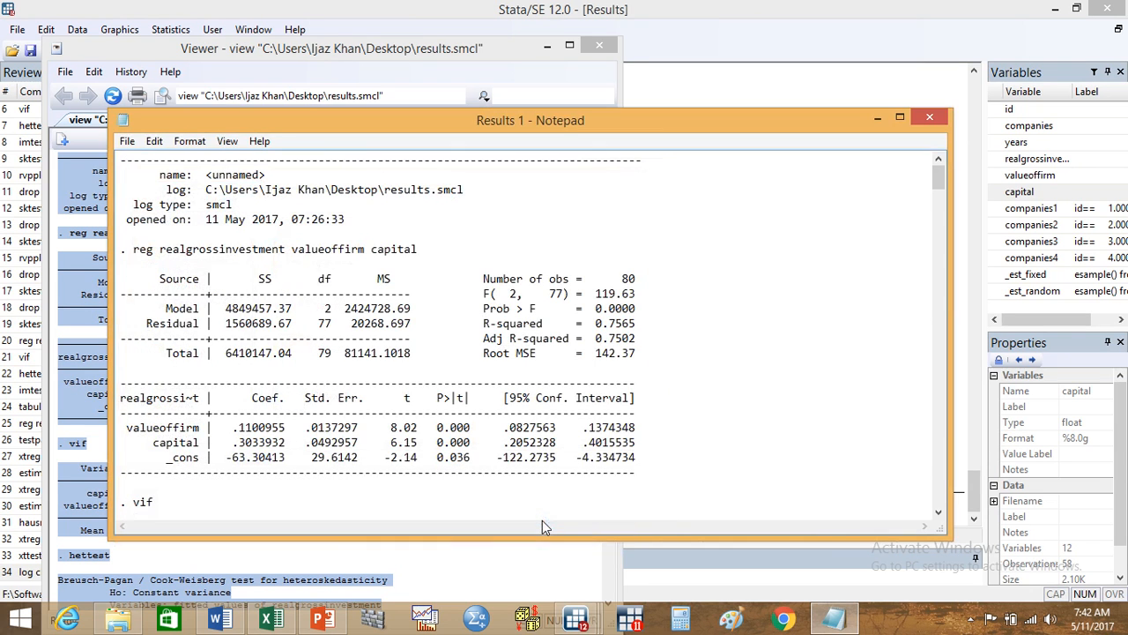
click(933, 117)
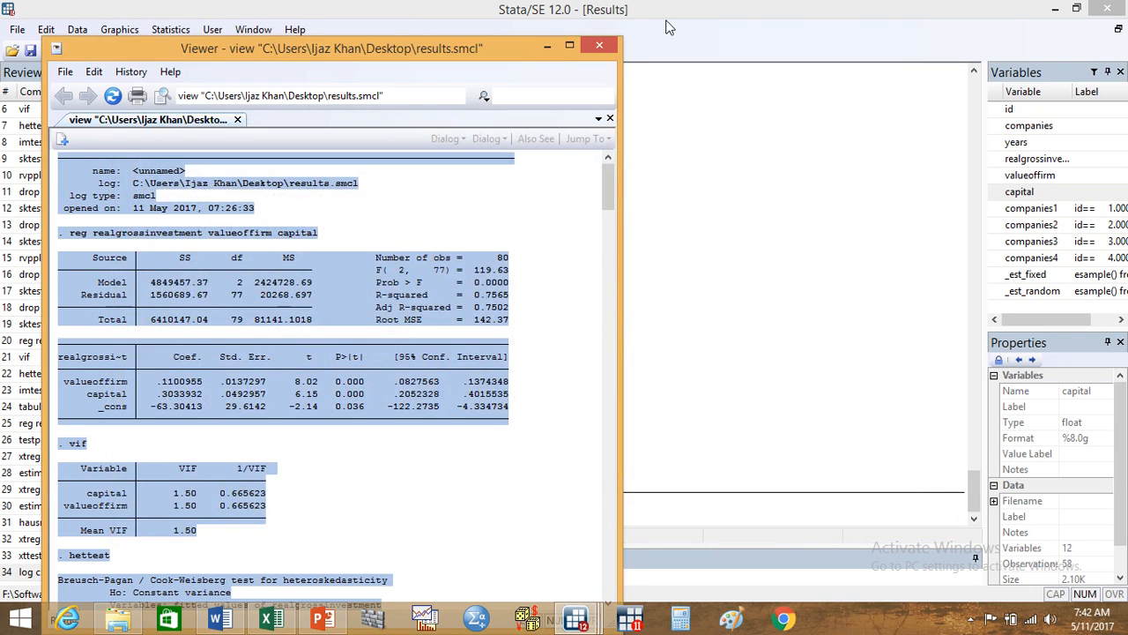
Step: Close the results.smcl Viewer window and exit Stata without saving the changes to the data
click(604, 45)
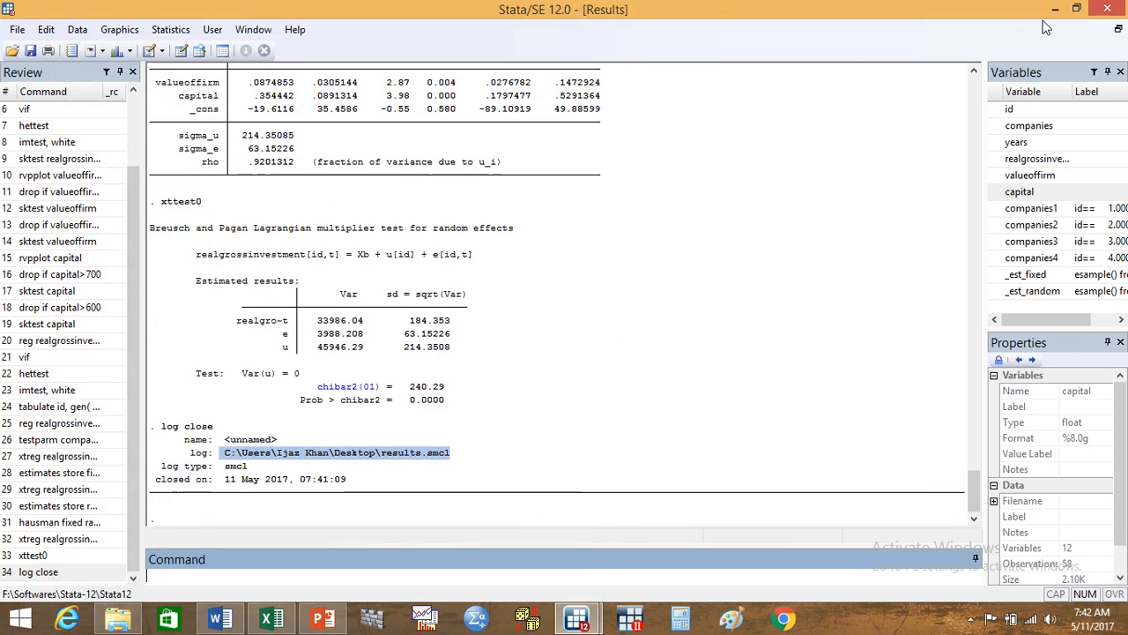
click(1108, 9)
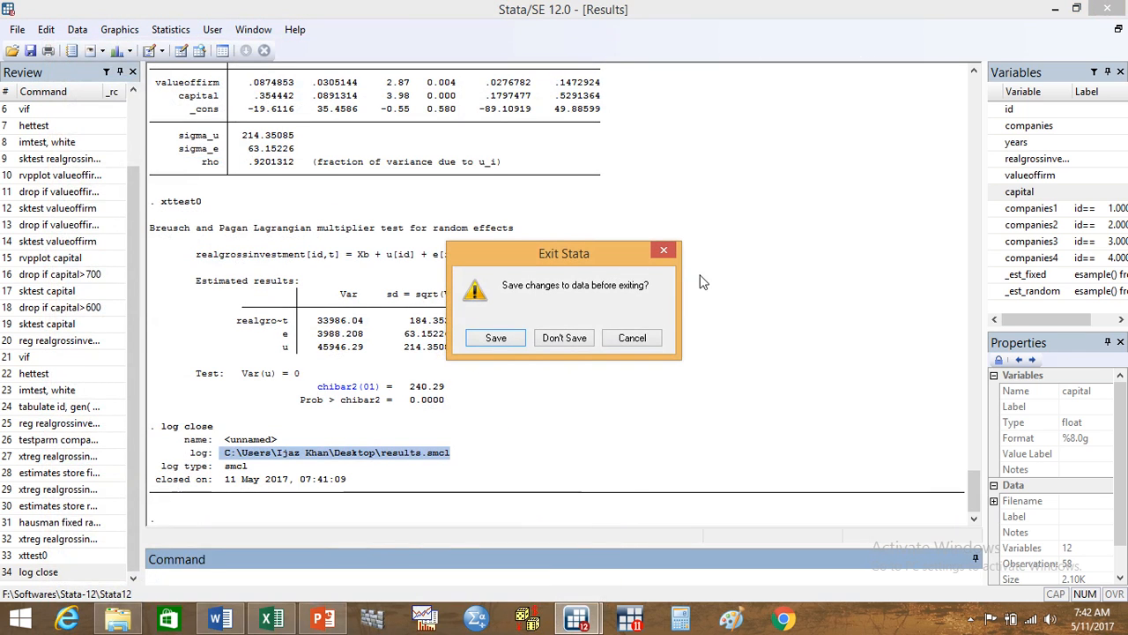
click(563, 339)
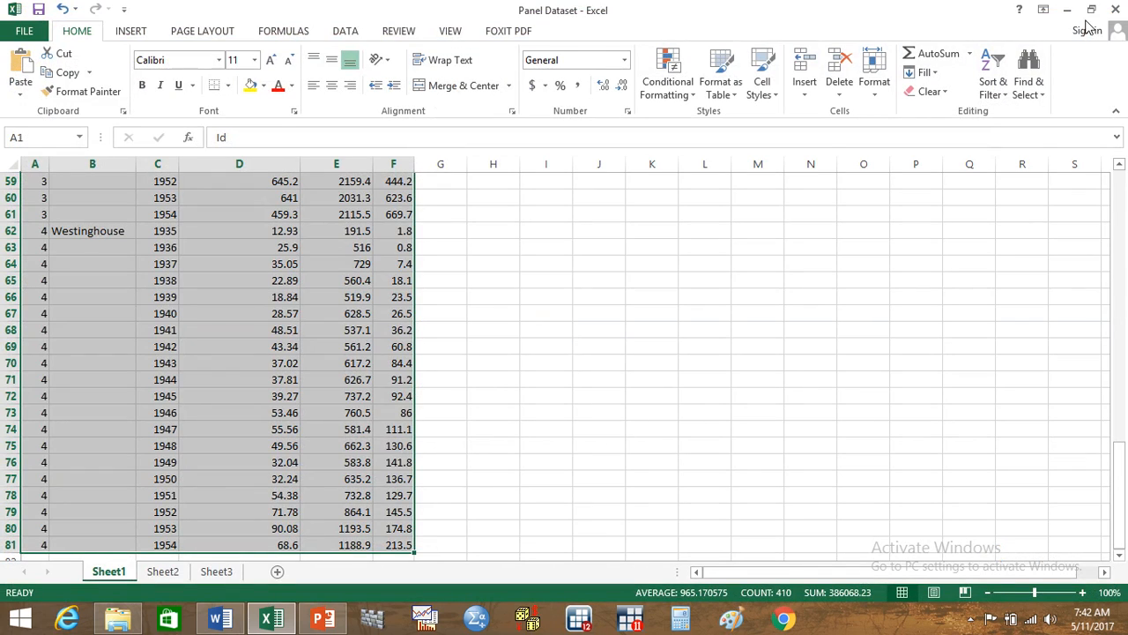
Step: Close the Panel Dataset workbook in Excel without saving its changes
click(1121, 8)
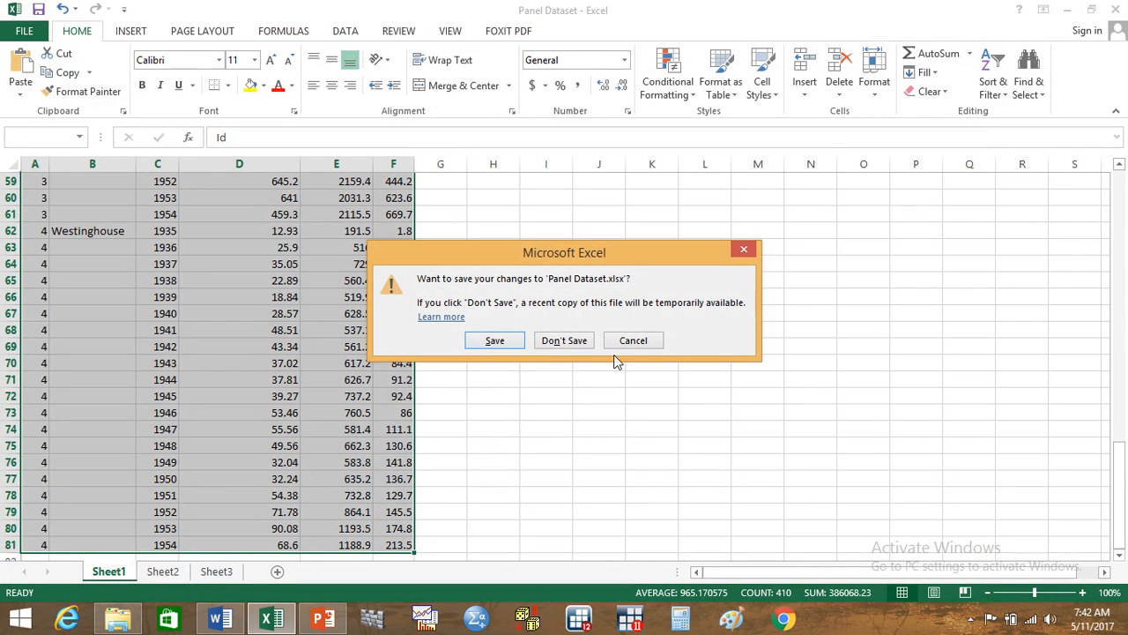
click(576, 344)
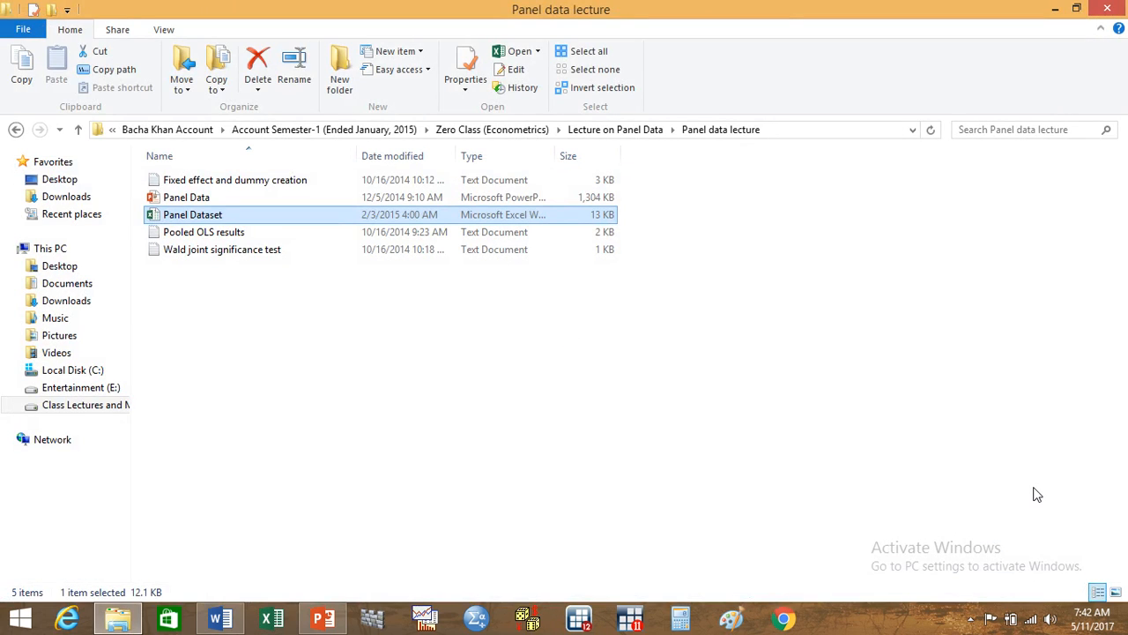
click(970, 620)
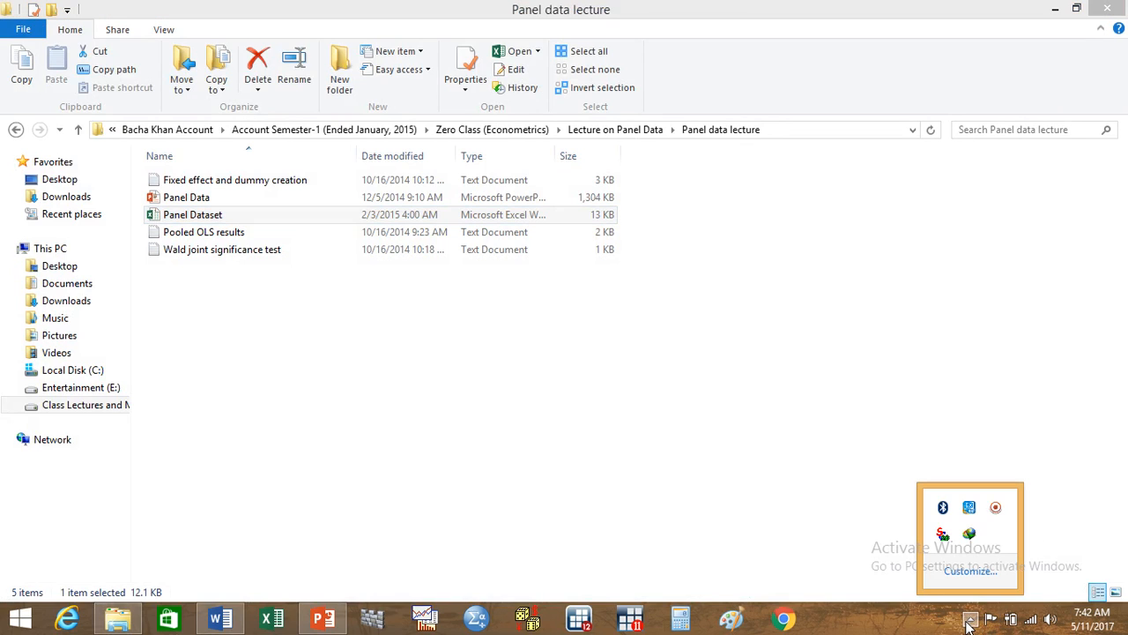
click(998, 509)
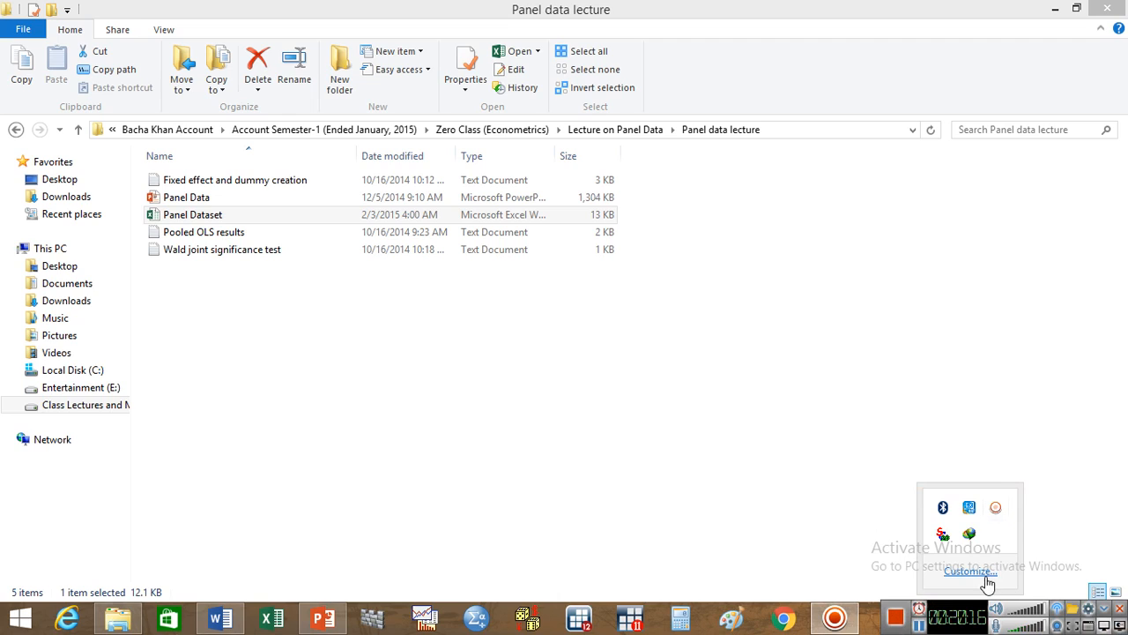